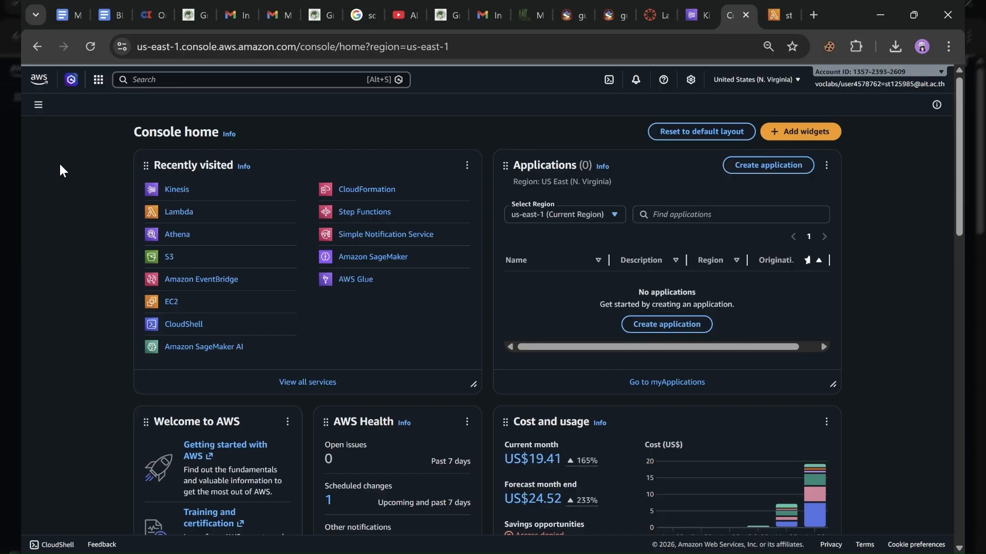
Step: Find the EC2 service in the console and start launching a new instance
{"action": "left_click", "coordinate": [70, 79]}
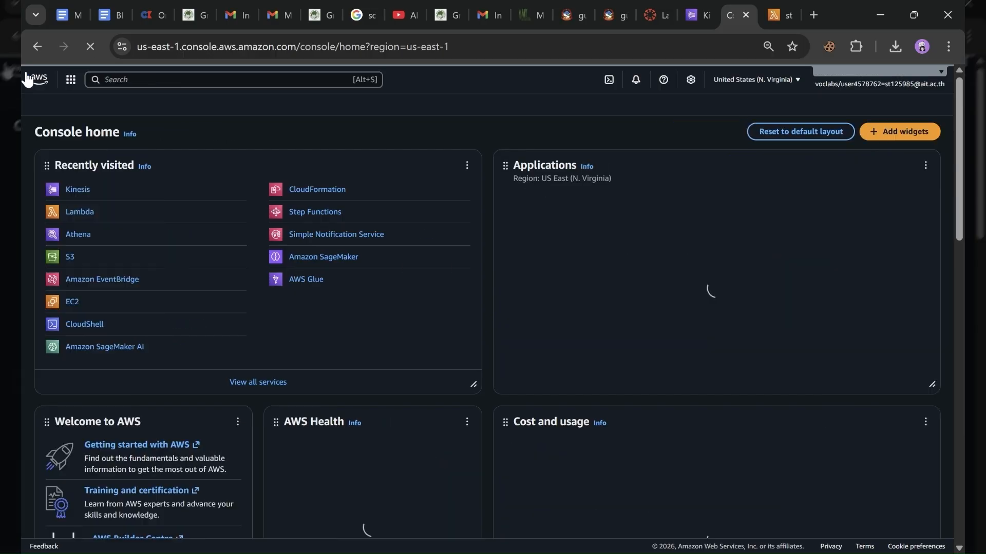
{"action": "left_click", "coordinate": [141, 80]}
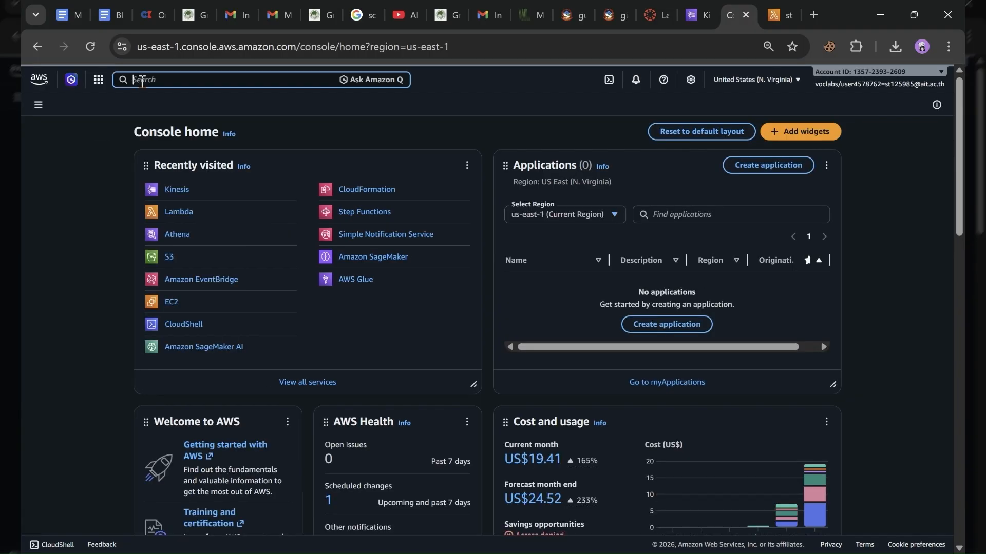
{"action": "type", "text": "ec2"}
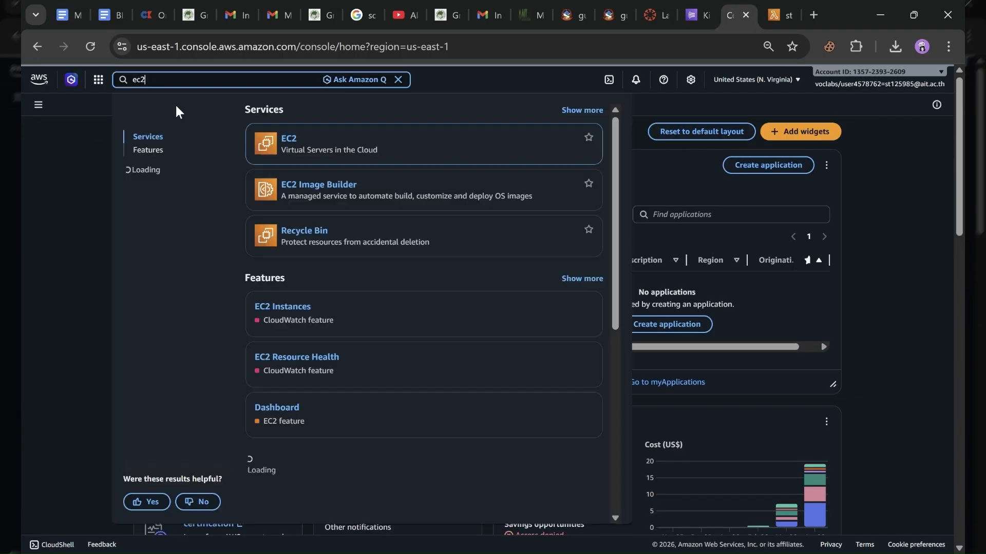
{"action": "left_click", "coordinate": [296, 140]}
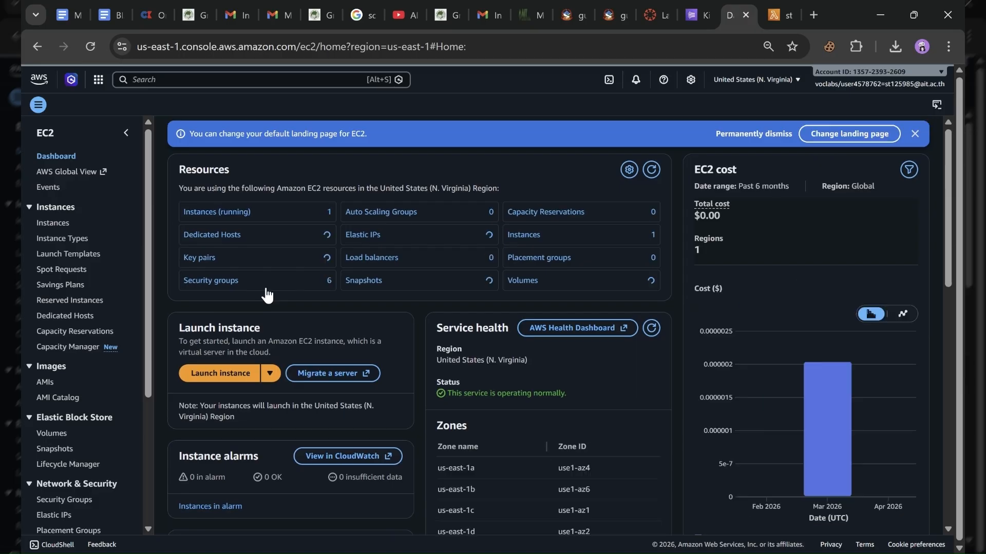
{"action": "left_click", "coordinate": [213, 379]}
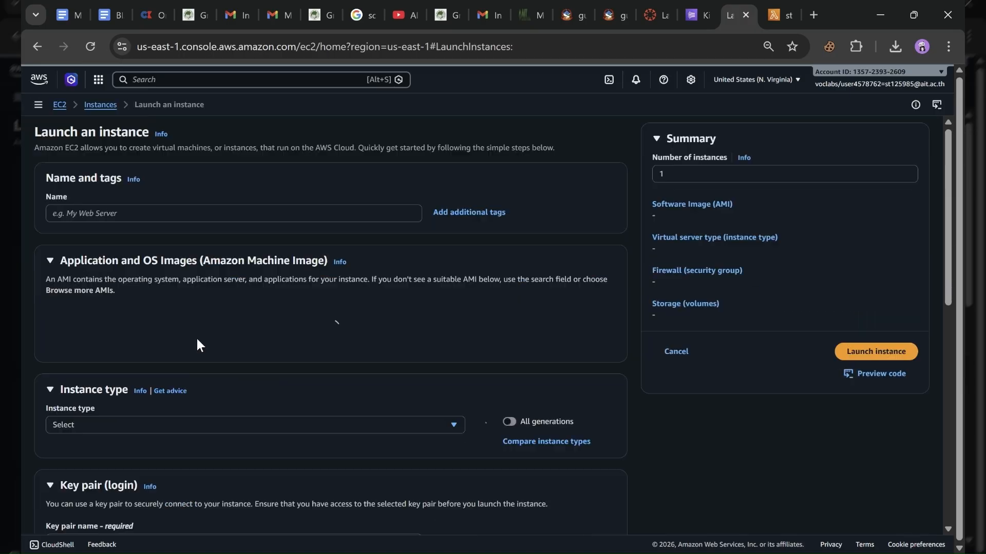
Step: Name the new instance with the student ID followed by "-ec2-27042026"
{"action": "left_click", "coordinate": [109, 213]}
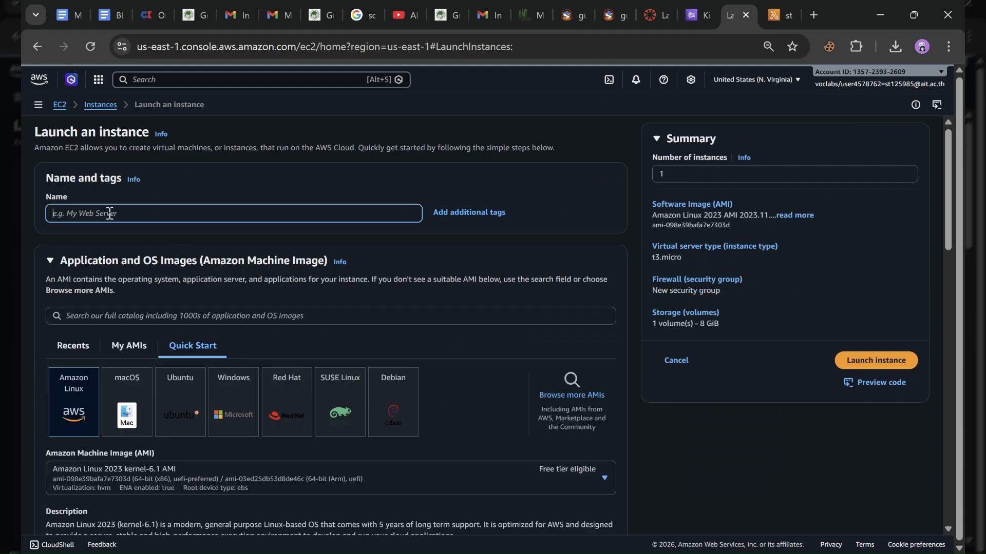
{"action": "scroll", "coordinate": [186, 206], "scroll_direction": "down", "scroll_amount": 5}
{"action": "scroll", "coordinate": [187, 206], "scroll_direction": "up", "scroll_amount": 5}
{"action": "type", "text": "st125985-s"}
{"action": "key", "text": "BackSpace"}
{"action": "type", "text": "ec2-27042026"}
{"action": "left_click_drag", "start_coordinate": [151, 215], "coordinate": [49, 214]}
Step: Choose Amazon Linux as the operating system and keep the Amazon Linux 2023 kernel-6.1 AMI
{"action": "scroll", "coordinate": [201, 495], "scroll_direction": "down", "scroll_amount": 1}
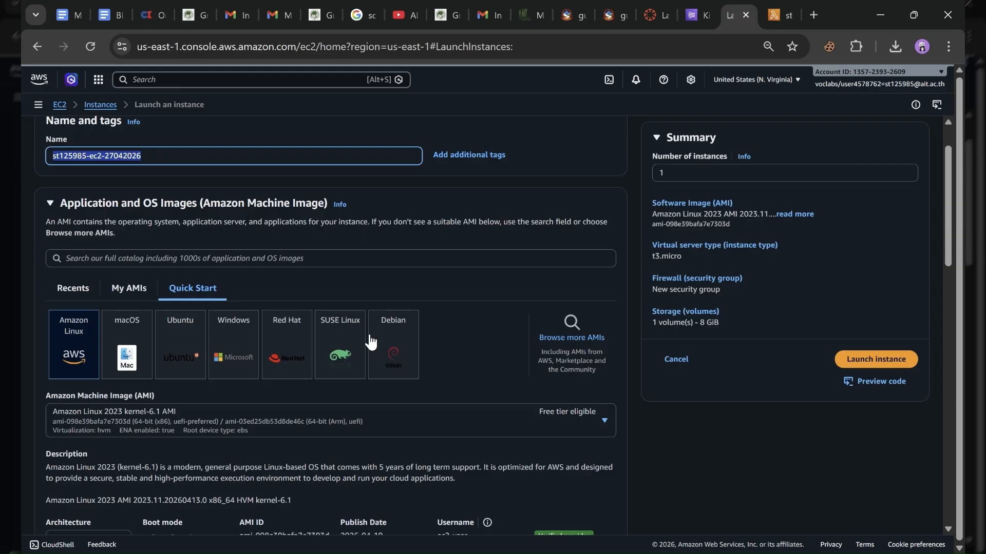
{"action": "left_click", "coordinate": [82, 348]}
{"action": "scroll", "coordinate": [81, 348], "scroll_direction": "down", "scroll_amount": 1}
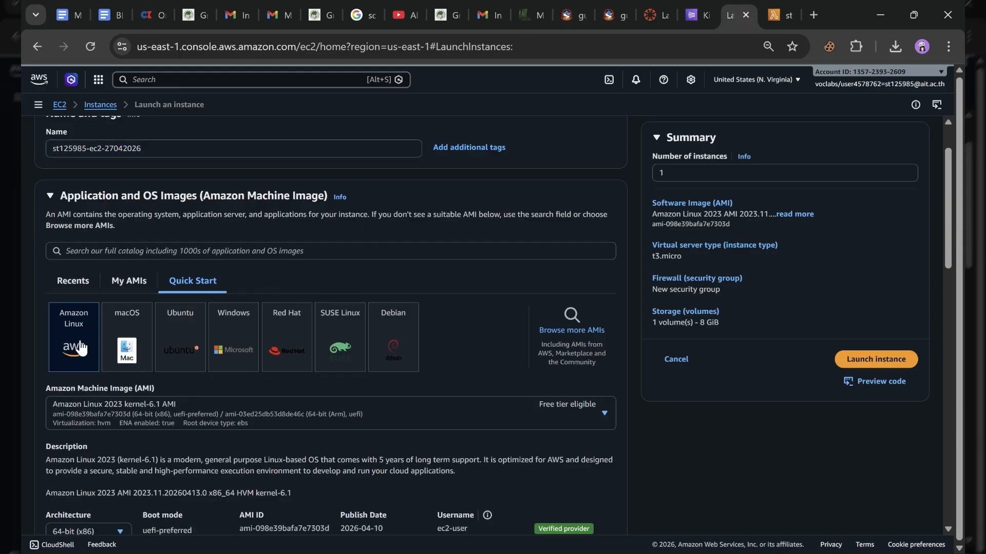
{"action": "scroll", "coordinate": [81, 349], "scroll_direction": "down", "scroll_amount": 1}
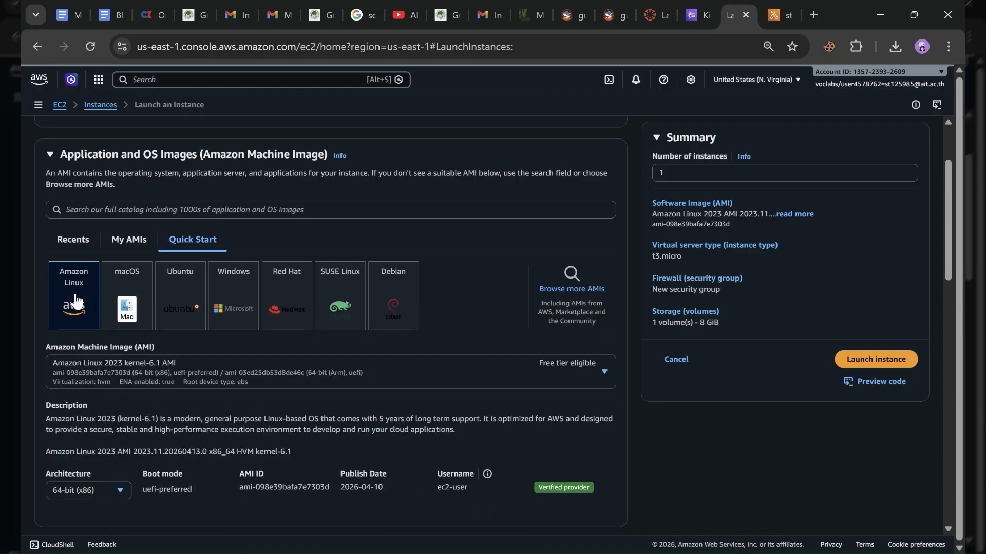
{"action": "scroll", "coordinate": [76, 302], "scroll_direction": "down", "scroll_amount": 3}
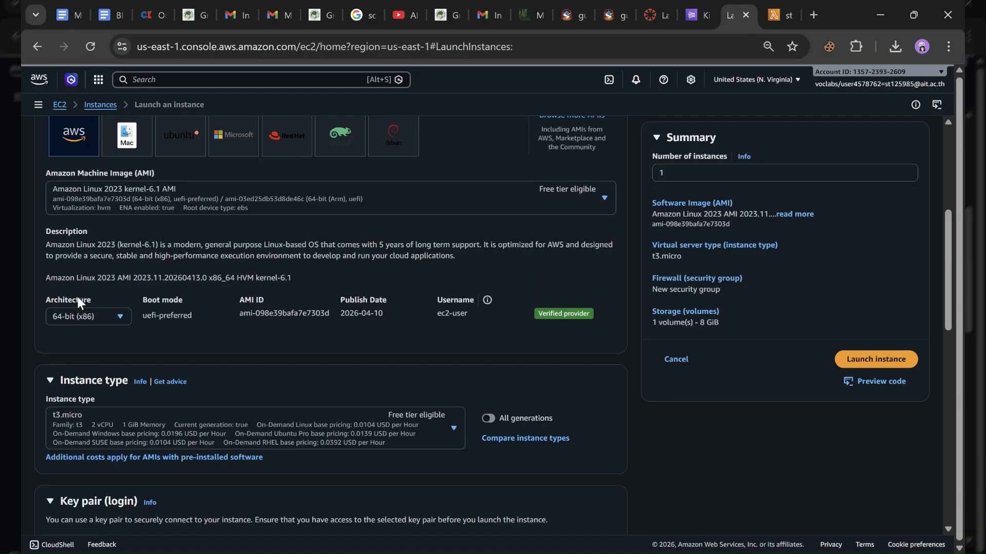
{"action": "left_click", "coordinate": [236, 210]}
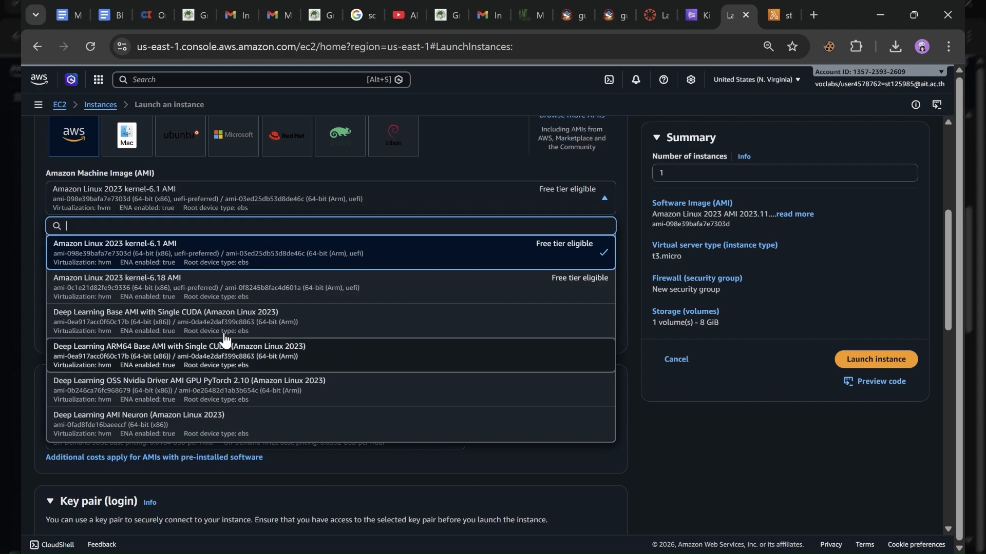
{"action": "left_click", "coordinate": [352, 205]}
{"action": "scroll", "coordinate": [217, 338], "scroll_direction": "down", "scroll_amount": 1}
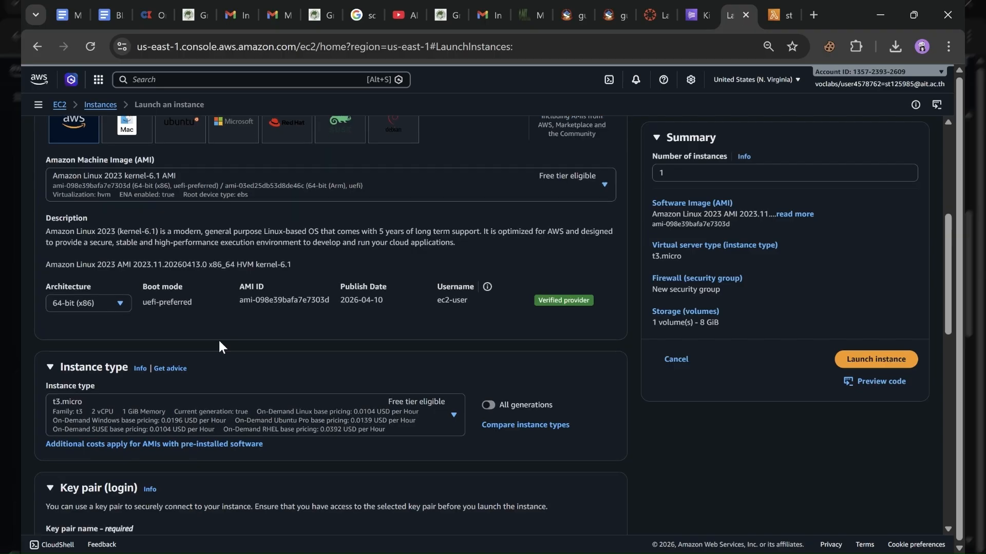
{"action": "scroll", "coordinate": [122, 290], "scroll_direction": "down", "scroll_amount": 3}
{"action": "scroll", "coordinate": [149, 308], "scroll_direction": "down", "scroll_amount": 1}
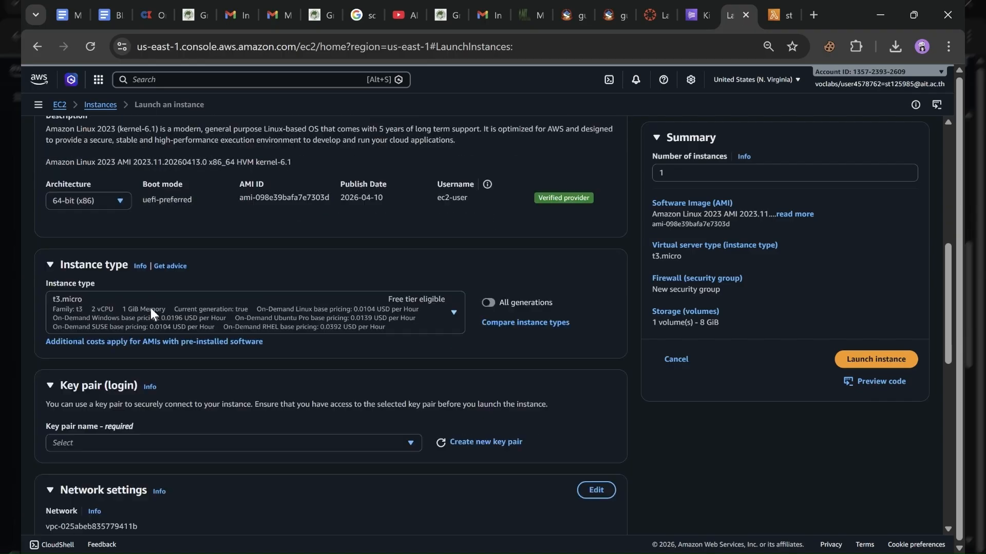
{"action": "left_click", "coordinate": [150, 308]}
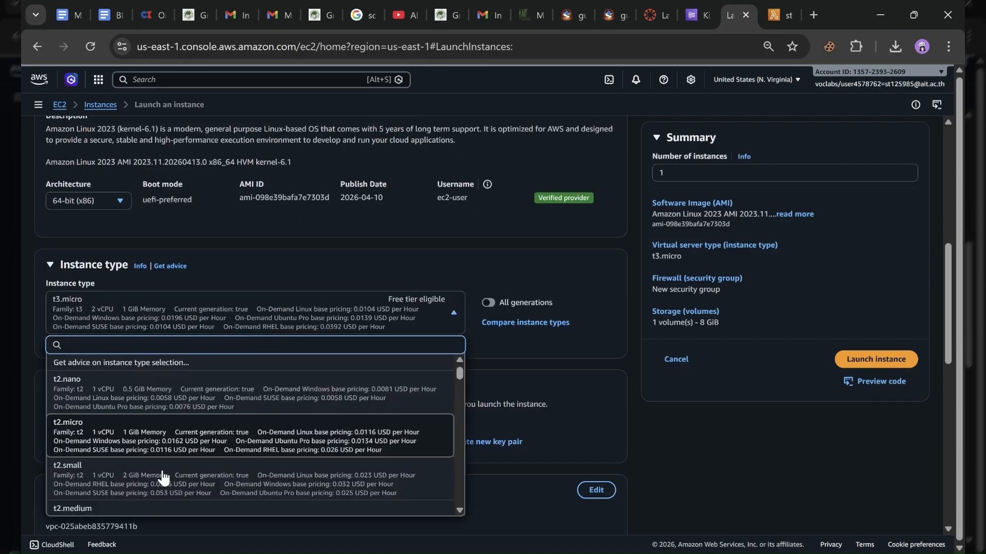
{"action": "scroll", "coordinate": [189, 436], "scroll_direction": "down", "scroll_amount": 1}
{"action": "scroll", "coordinate": [189, 435], "scroll_direction": "up", "scroll_amount": 1}
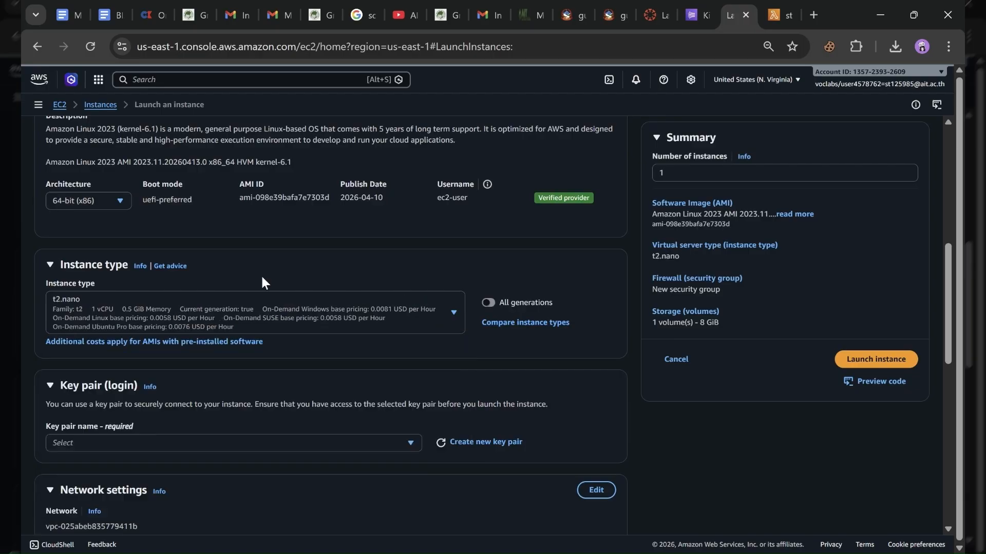
Step: Set the instance type to the free-tier-eligible t3.micro
{"action": "left_click", "coordinate": [137, 307]}
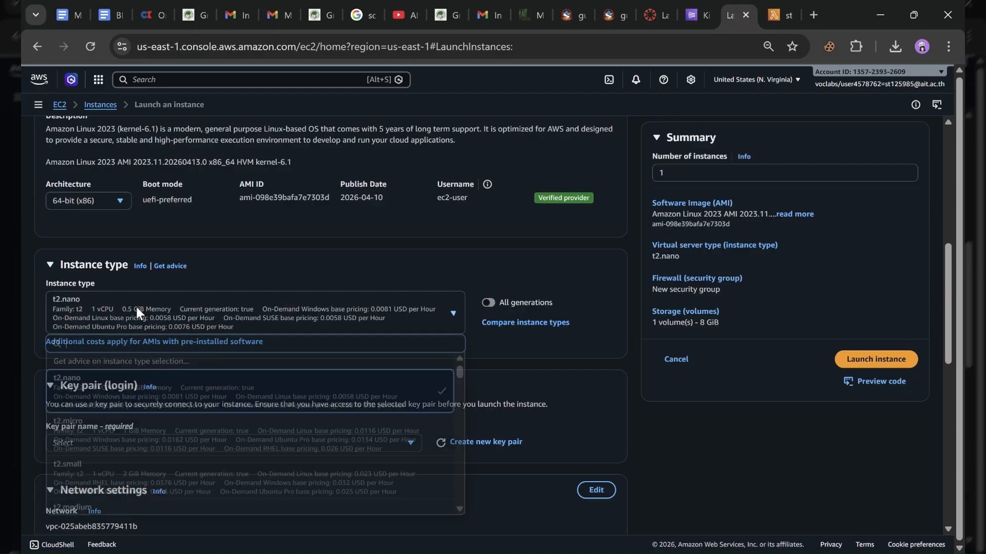
{"action": "left_click", "coordinate": [161, 414]}
{"action": "left_click", "coordinate": [146, 321]}
{"action": "scroll", "coordinate": [140, 382], "scroll_direction": "up", "scroll_amount": 1}
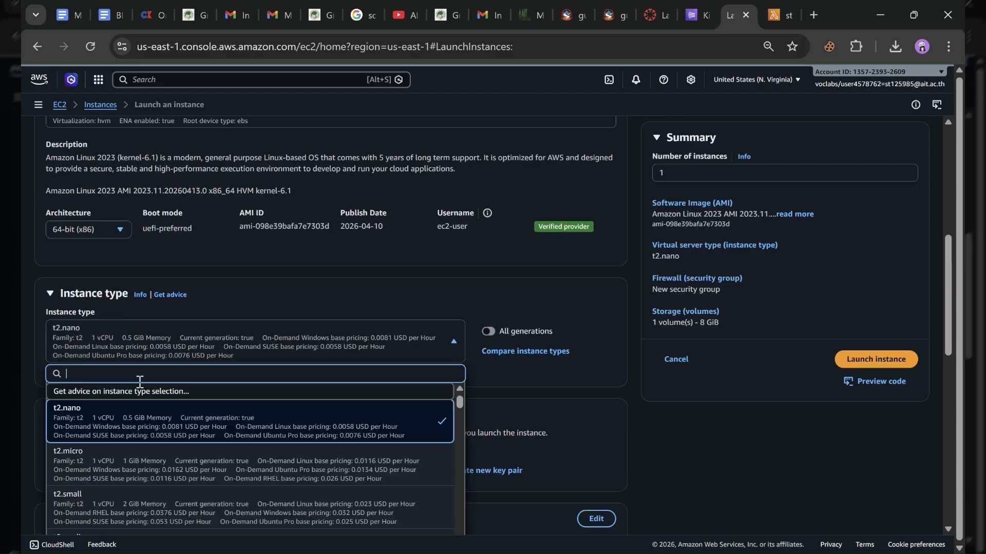
{"action": "scroll", "coordinate": [128, 465], "scroll_direction": "down", "scroll_amount": 1}
{"action": "scroll", "coordinate": [129, 466], "scroll_direction": "down", "scroll_amount": 2}
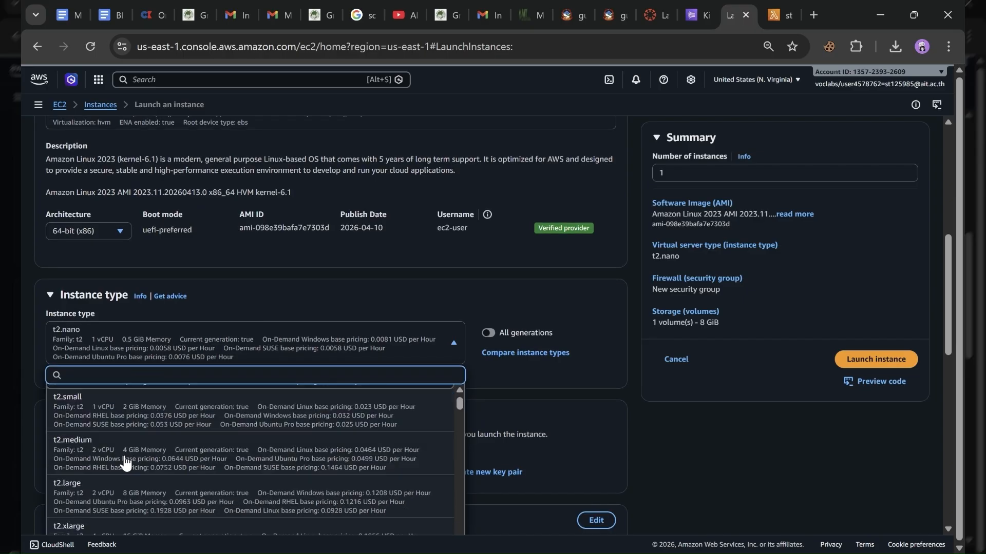
{"action": "scroll", "coordinate": [125, 463], "scroll_direction": "down", "scroll_amount": 2}
{"action": "scroll", "coordinate": [126, 463], "scroll_direction": "down", "scroll_amount": 2}
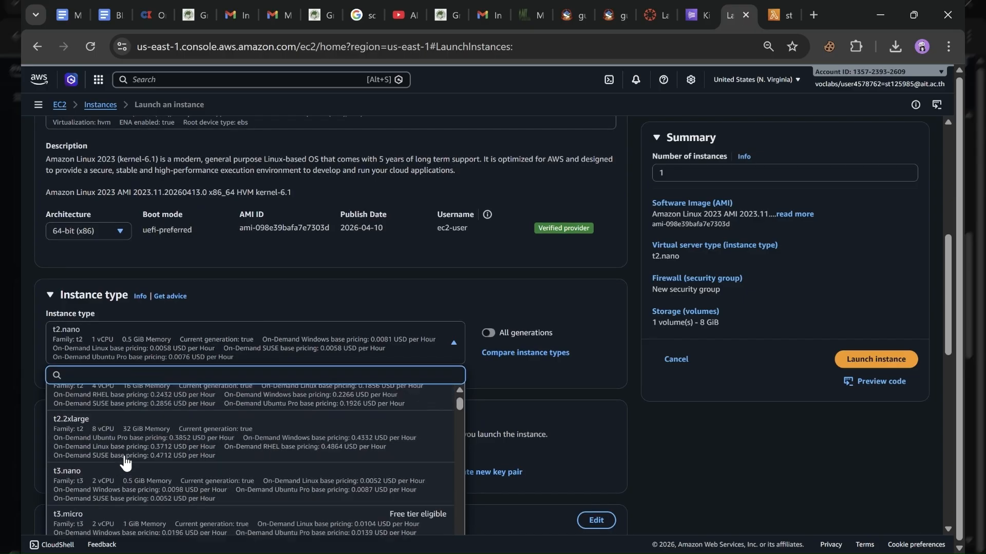
{"action": "scroll", "coordinate": [125, 464], "scroll_direction": "down", "scroll_amount": 2}
{"action": "scroll", "coordinate": [125, 464], "scroll_direction": "down", "scroll_amount": 1}
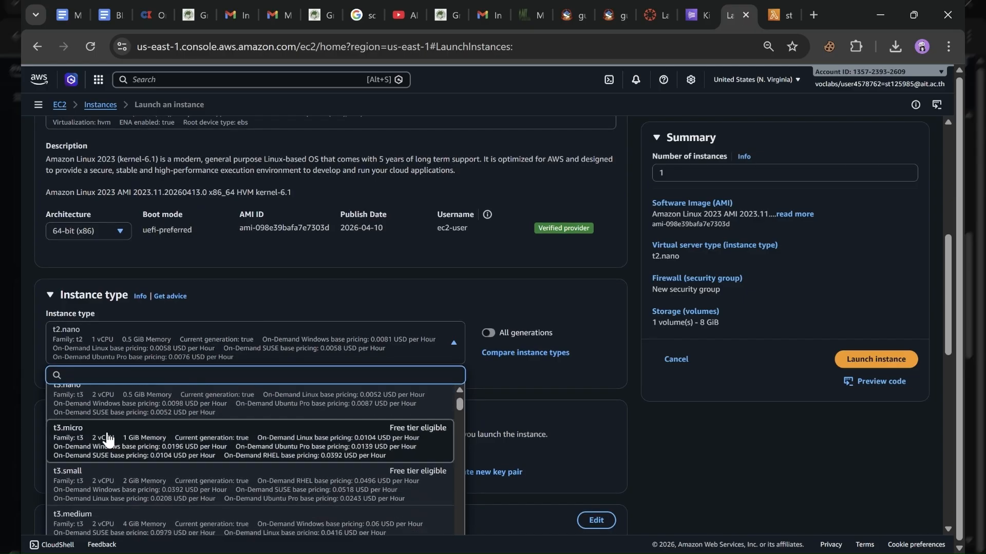
{"action": "left_click", "coordinate": [120, 438]}
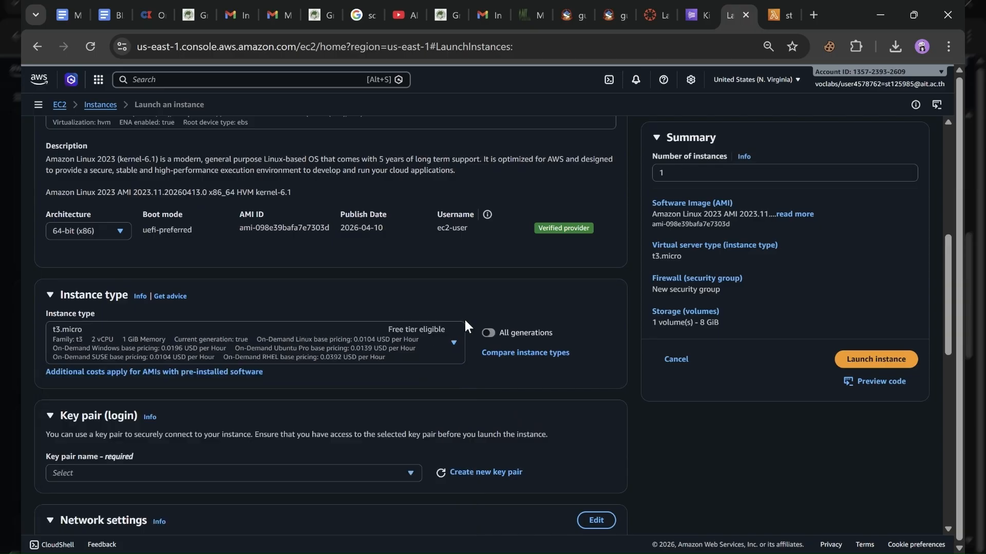
Step: Create an RSA key pair in .pem format, named with the student ID followed by "-ec2-key-27042026"
{"action": "scroll", "coordinate": [360, 329], "scroll_direction": "down", "scroll_amount": 3}
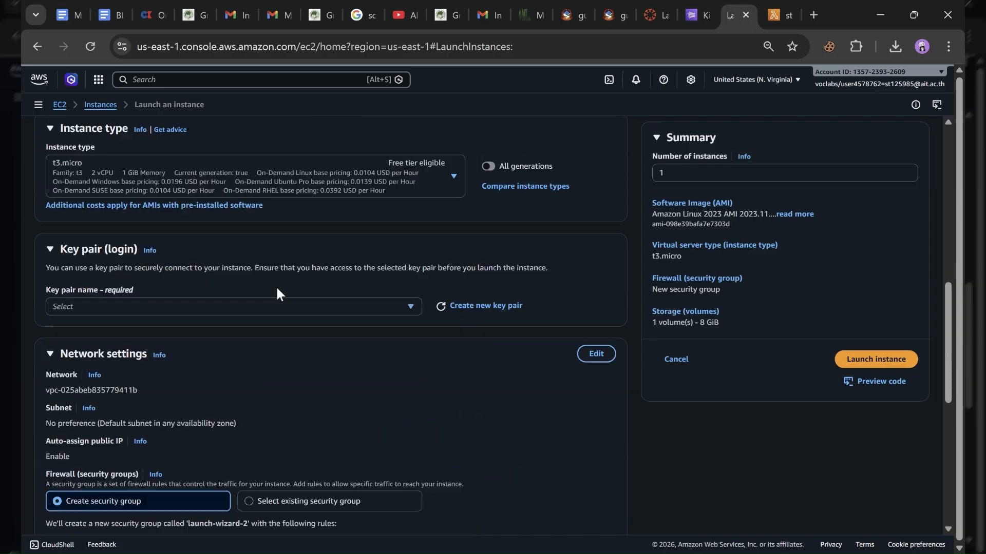
{"action": "left_click", "coordinate": [192, 307]}
{"action": "left_click", "coordinate": [192, 307]}
{"action": "left_click", "coordinate": [486, 306]}
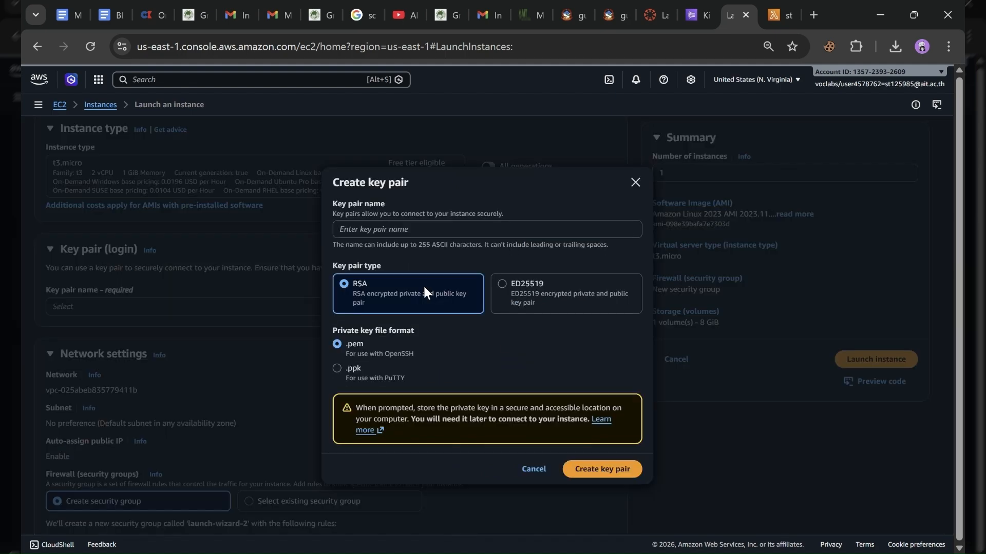
{"action": "left_click", "coordinate": [406, 233]}
{"action": "type", "text": "st125985-ec2-ky-"}
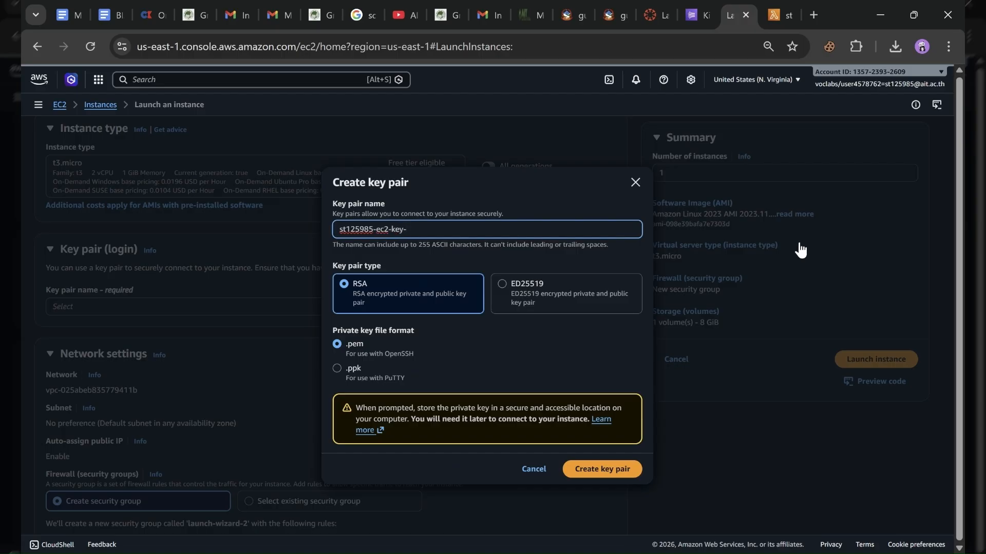
{"action": "type", "text": "27042026"}
{"action": "left_click", "coordinate": [574, 470]}
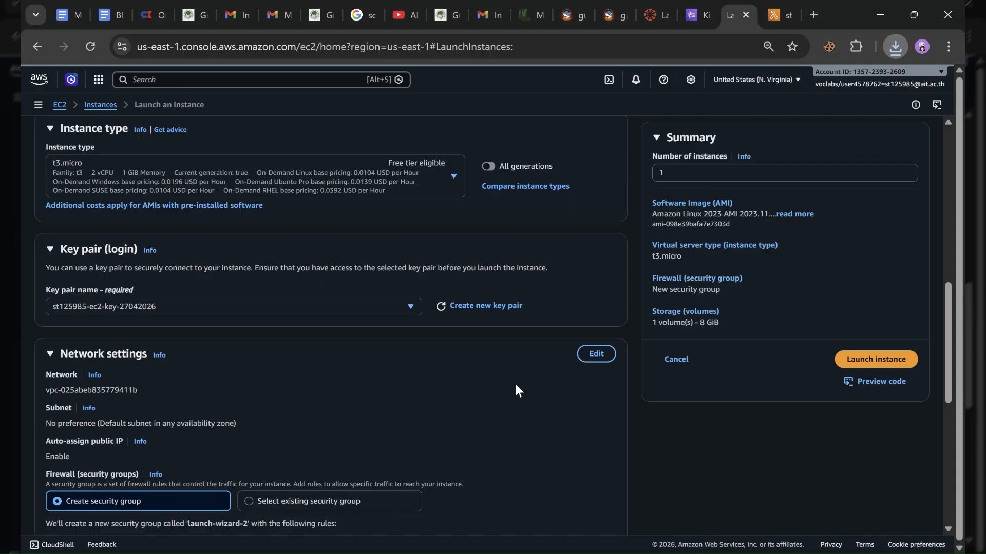
Step: Keep SSH access from Anywhere (0.0.0.0/0) in the new security group and allow HTTP traffic from the internet
{"action": "scroll", "coordinate": [515, 382], "scroll_direction": "down", "scroll_amount": 3}
{"action": "scroll", "coordinate": [289, 389], "scroll_direction": "down", "scroll_amount": 1}
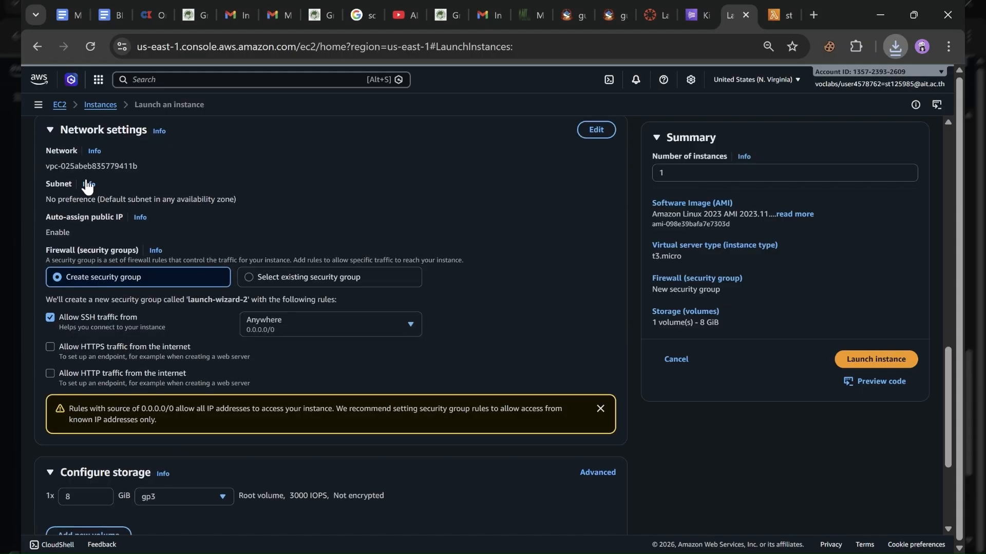
{"action": "scroll", "coordinate": [108, 169], "scroll_direction": "up", "scroll_amount": 1}
{"action": "scroll", "coordinate": [88, 291], "scroll_direction": "down", "scroll_amount": 2}
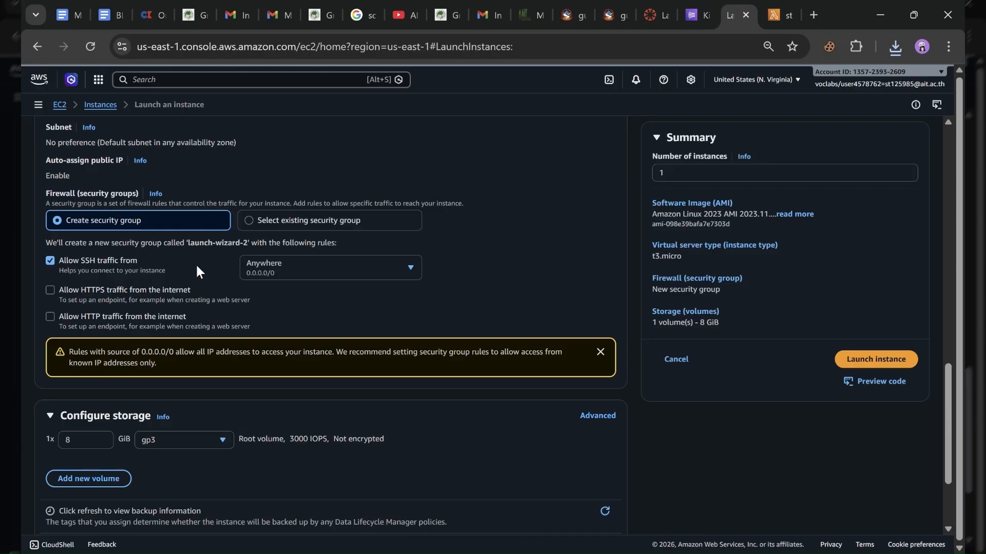
{"action": "left_click", "coordinate": [280, 270]}
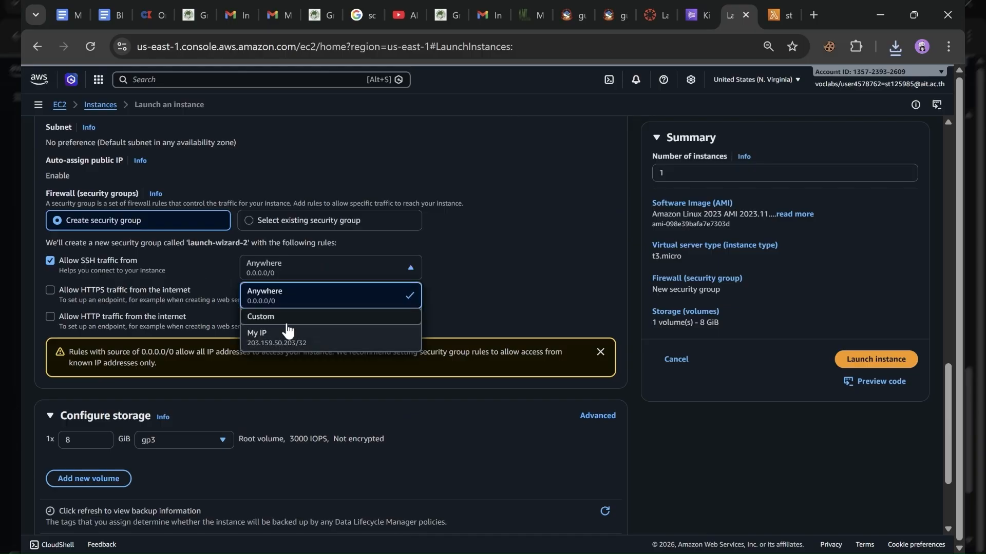
{"action": "left_click", "coordinate": [271, 307]}
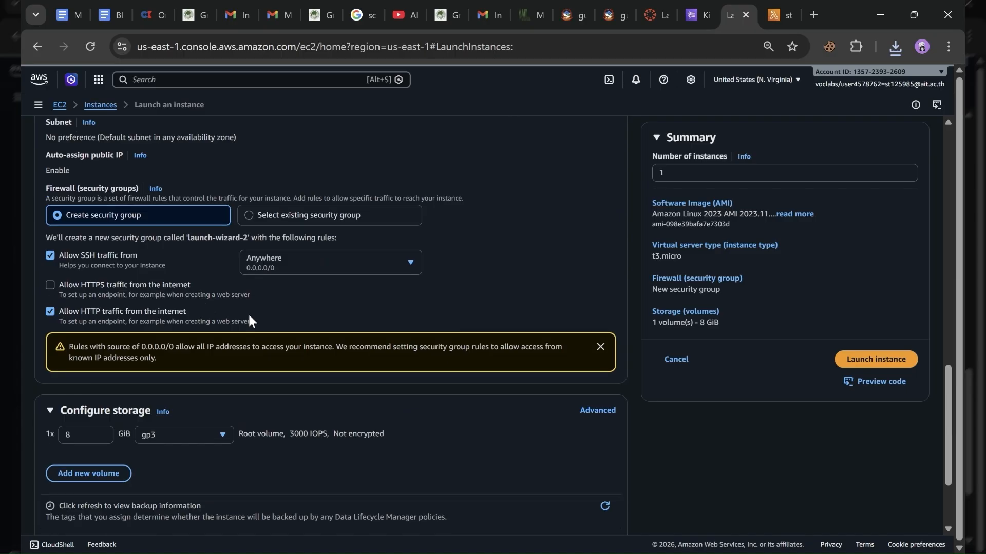
Step: Check the root volume size and type in the storage configuration
{"action": "scroll", "coordinate": [248, 313], "scroll_direction": "down", "scroll_amount": 2}
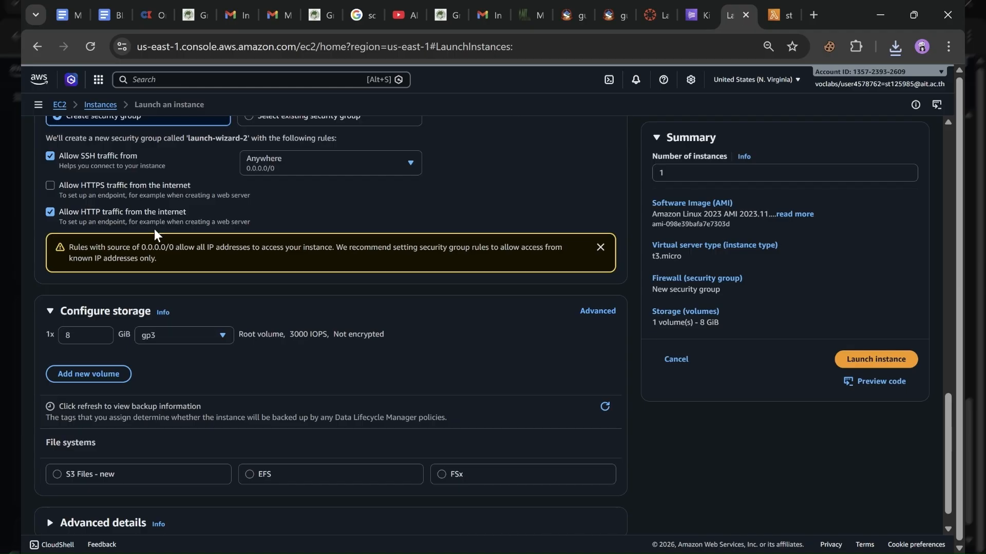
{"action": "scroll", "coordinate": [180, 296], "scroll_direction": "down", "scroll_amount": 1}
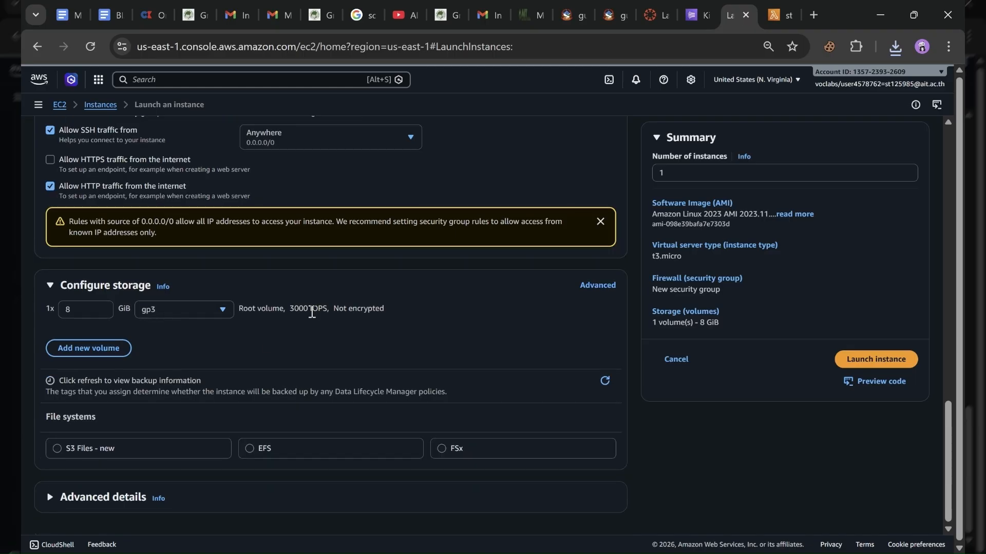
{"action": "left_click", "coordinate": [83, 310]}
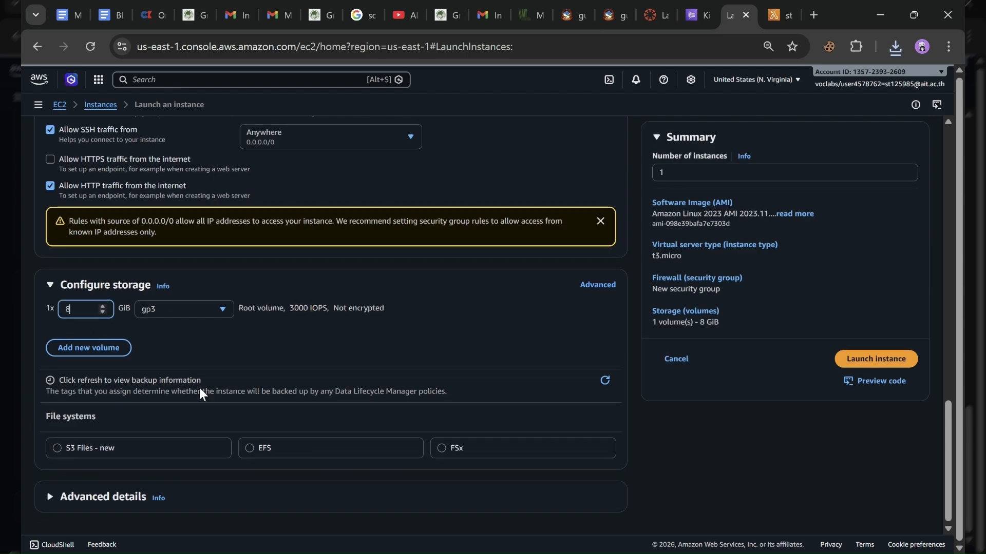
Step: Set the IAM instance profile to LabInstanceProfile in the advanced details
{"action": "left_click", "coordinate": [109, 507]}
{"action": "scroll", "coordinate": [246, 346], "scroll_direction": "down", "scroll_amount": 4}
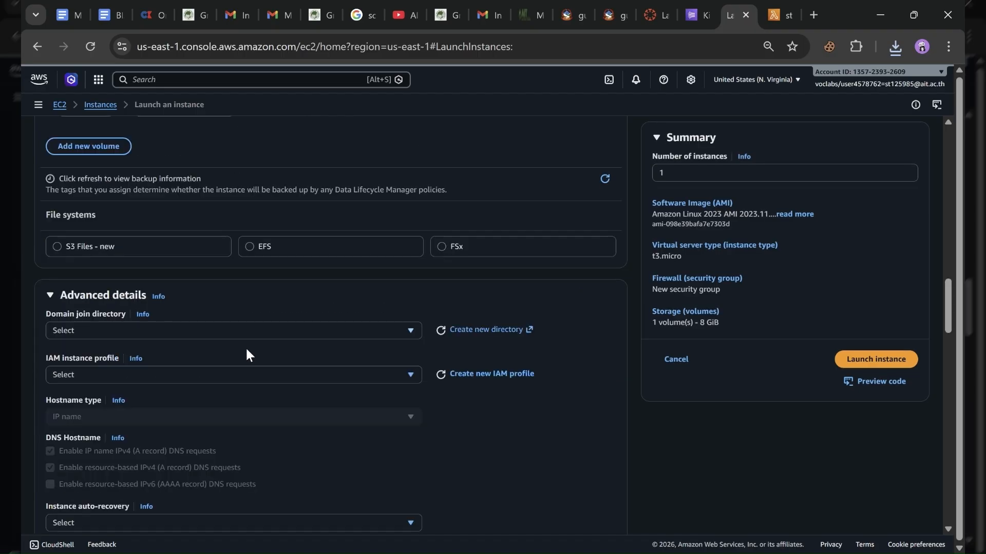
{"action": "scroll", "coordinate": [69, 279], "scroll_direction": "down", "scroll_amount": 1}
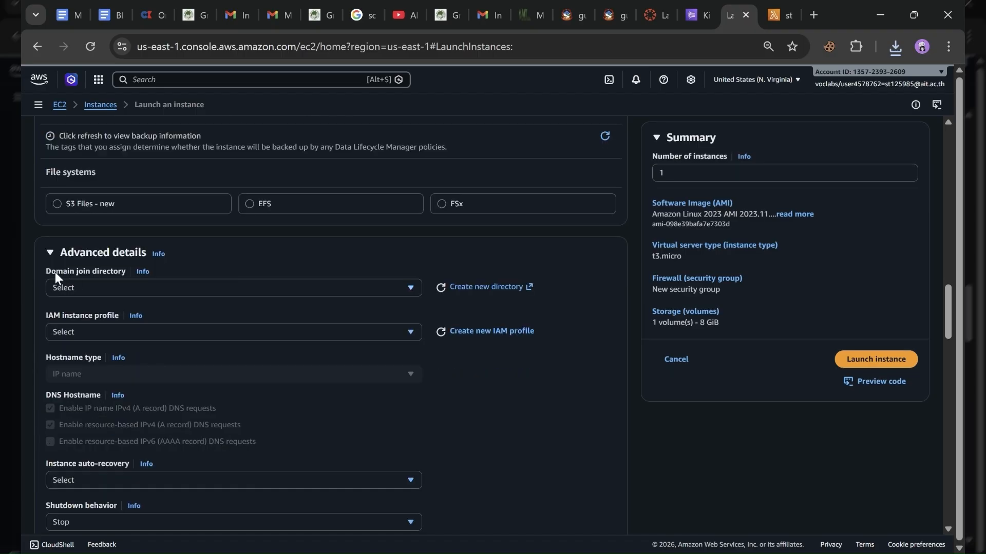
{"action": "left_click", "coordinate": [106, 330]}
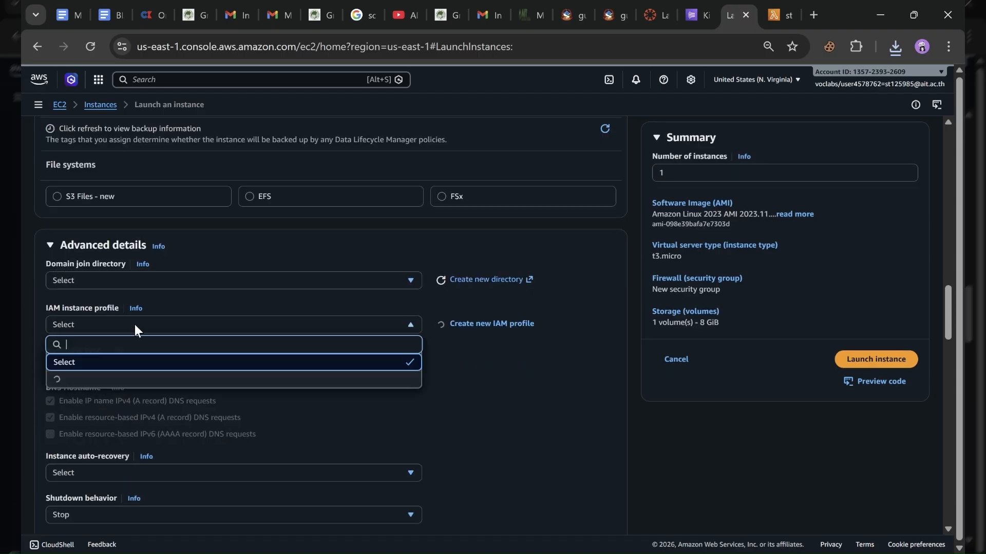
{"action": "scroll", "coordinate": [154, 392], "scroll_direction": "down", "scroll_amount": 1}
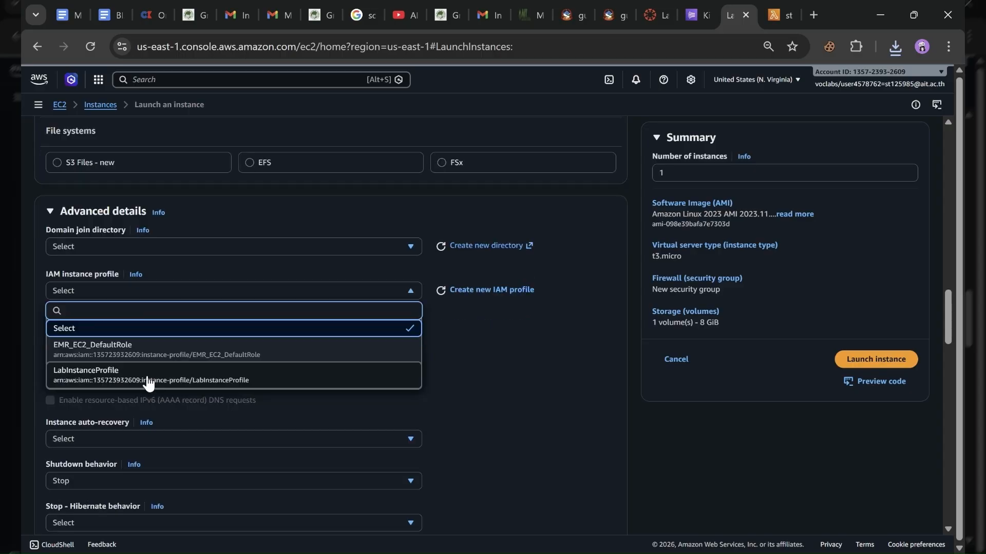
{"action": "left_click", "coordinate": [149, 383]}
{"action": "scroll", "coordinate": [265, 257], "scroll_direction": "down", "scroll_amount": 4}
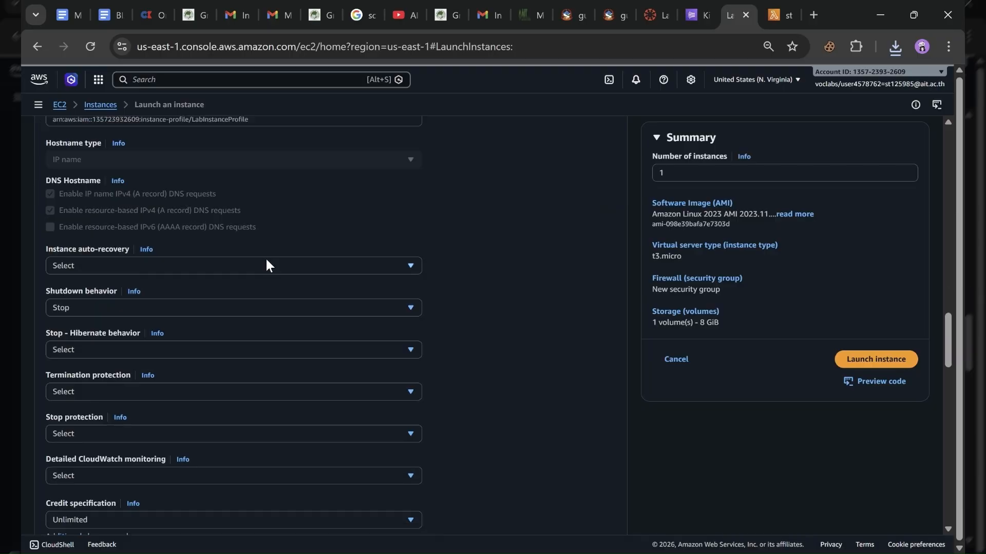
{"action": "scroll", "coordinate": [266, 260], "scroll_direction": "up", "scroll_amount": 1}
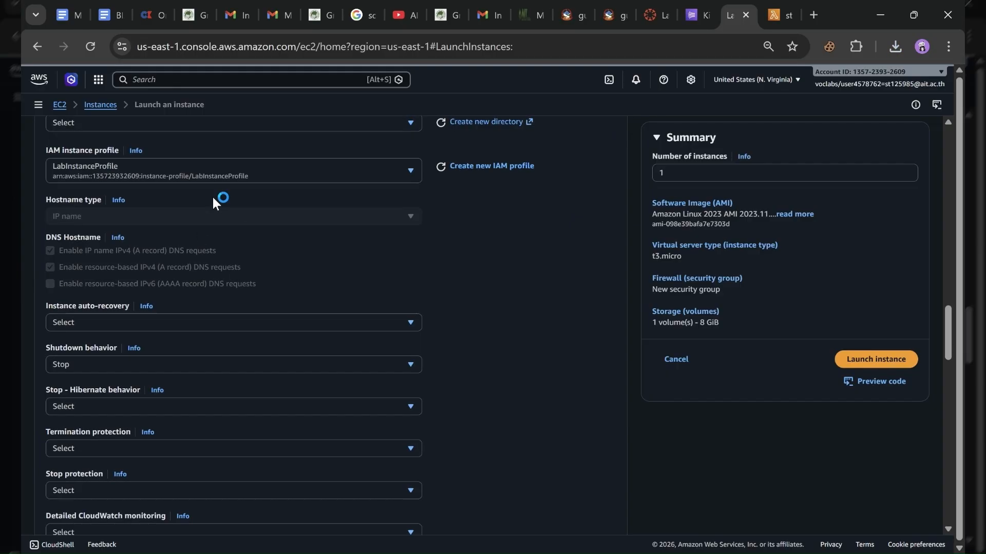
Step: Enter a user data script with lines "#!/bin/bash", "yum update -y", "yum install -y python python-pip" and "pip install boto3"
{"action": "scroll", "coordinate": [212, 197], "scroll_direction": "down", "scroll_amount": 20}
{"action": "scroll", "coordinate": [212, 197], "scroll_direction": "down", "scroll_amount": 3}
{"action": "left_click", "coordinate": [128, 368]}
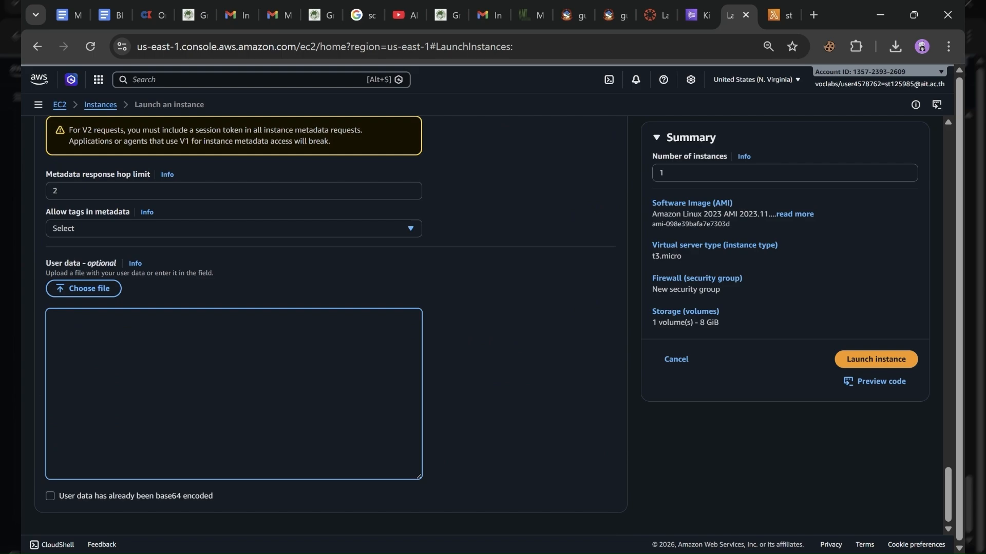
{"action": "key", "text": "alt+Tab"}
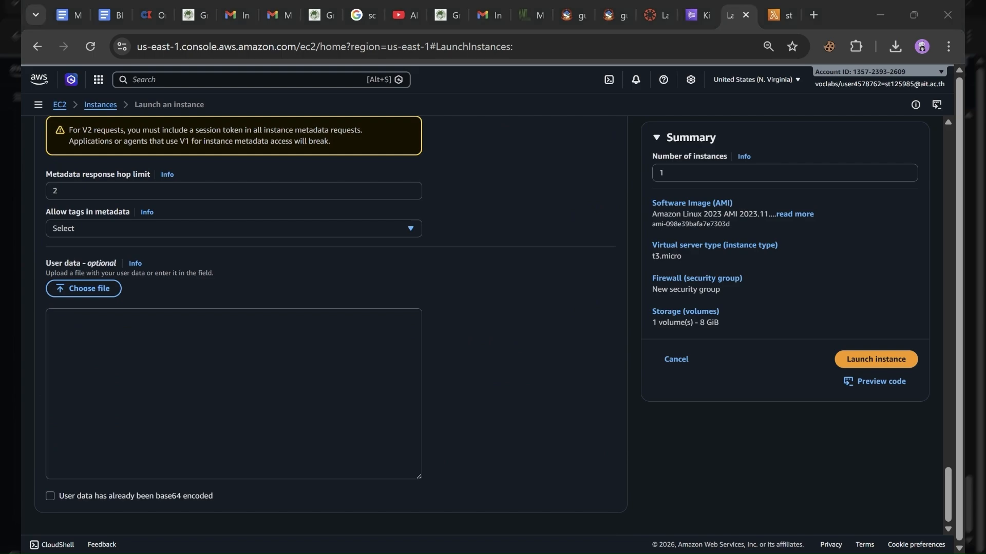
{"action": "left_click", "coordinate": [158, 325]}
{"action": "type", "text": "#!/bin/bash yum update -y yum install -y python python-pip pip install boto3"}
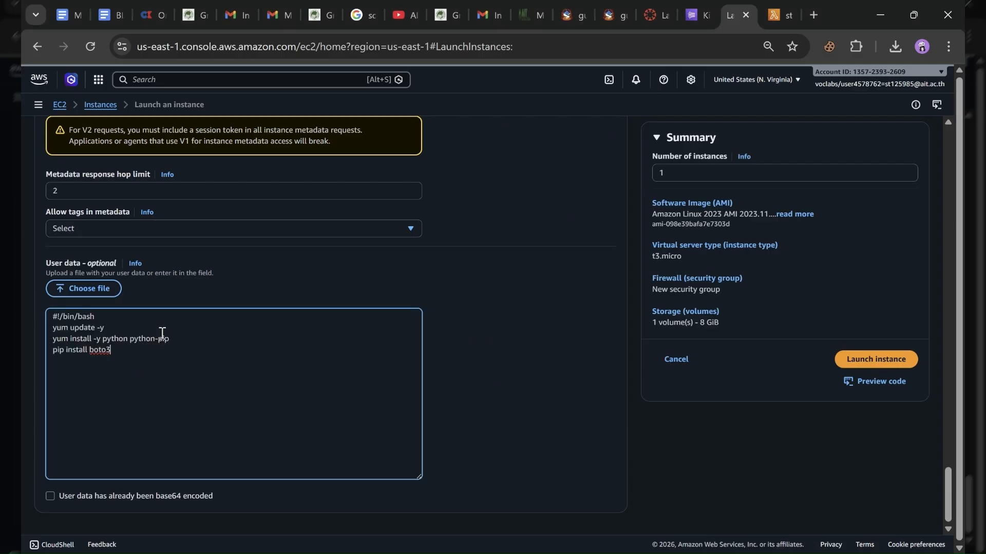
Step: Review the package update and the Python, pip and boto3 install commands in the user data script
{"action": "triple_click", "coordinate": [96, 326]}
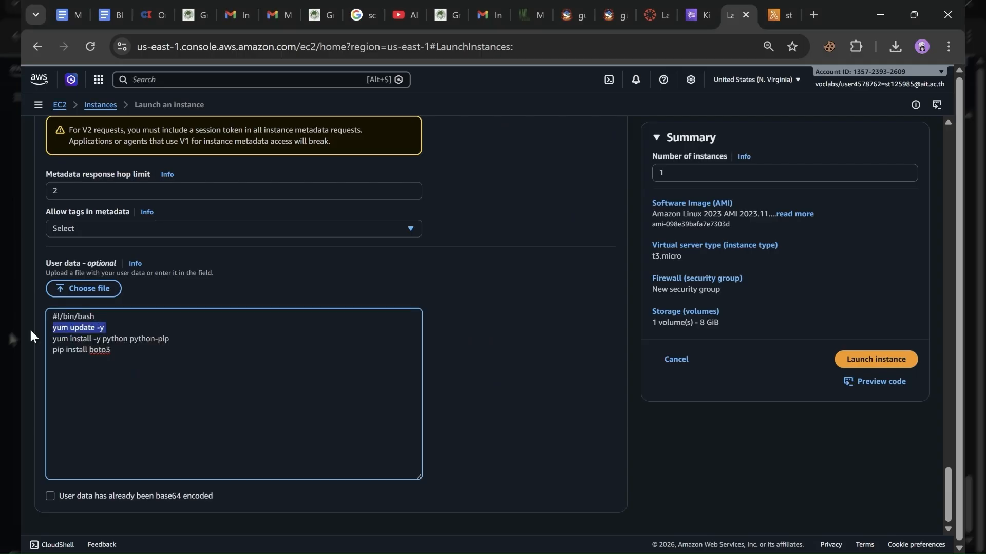
{"action": "left_click", "coordinate": [123, 348]}
{"action": "left_click_drag", "start_coordinate": [123, 348], "coordinate": [53, 340]}
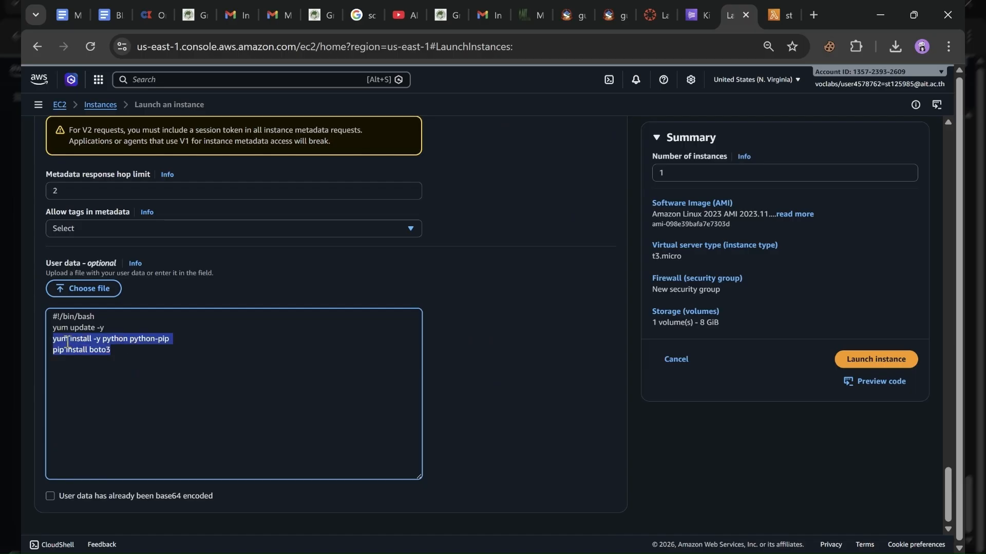
{"action": "left_click", "coordinate": [113, 325]}
{"action": "left_click_drag", "start_coordinate": [112, 325], "coordinate": [49, 327]}
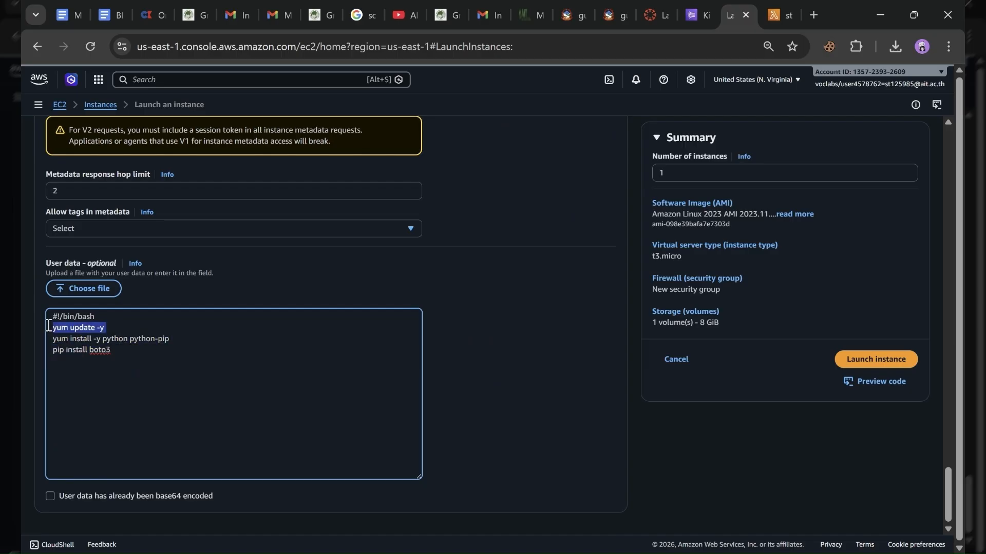
{"action": "left_click", "coordinate": [175, 344]}
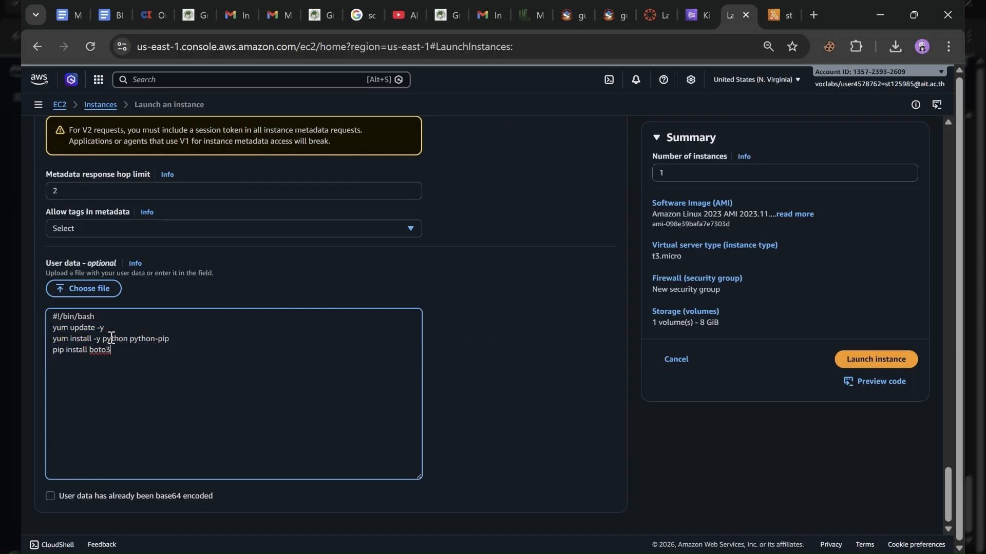
{"action": "left_click_drag", "start_coordinate": [171, 338], "coordinate": [52, 354]}
{"action": "left_click", "coordinate": [176, 385]}
{"action": "left_click", "coordinate": [140, 386]}
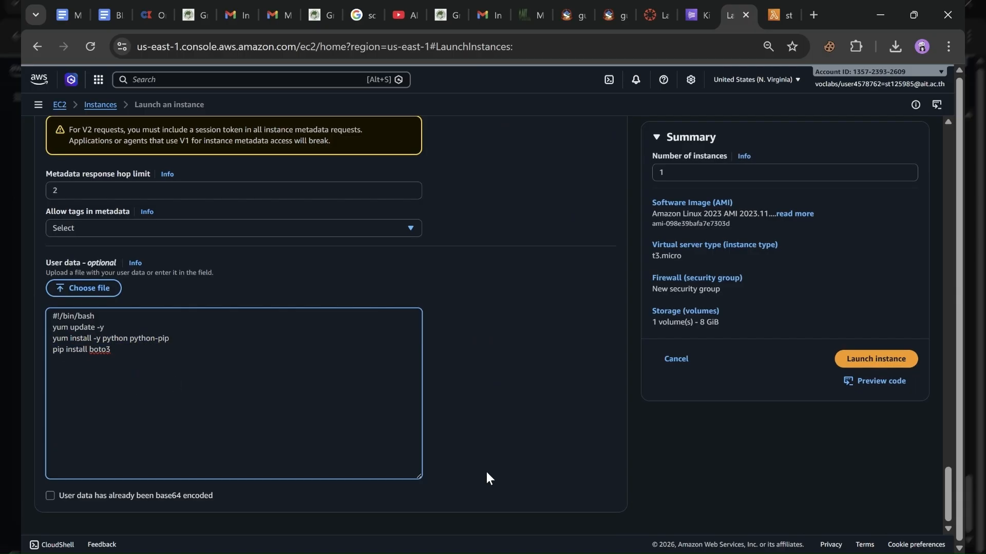
Step: Launch the configured instance and open the new instance's summary page
{"action": "left_click", "coordinate": [867, 360]}
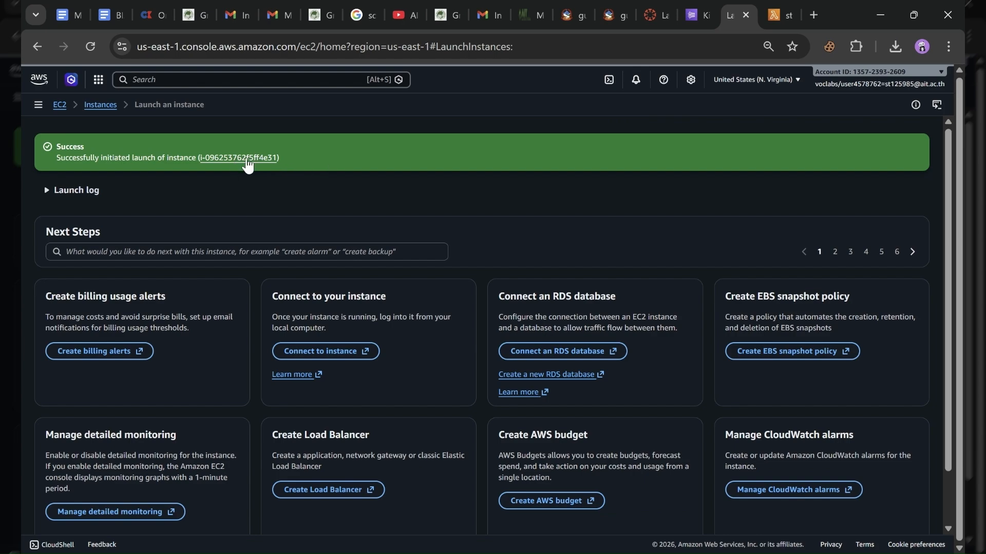
{"action": "left_click", "coordinate": [248, 159]}
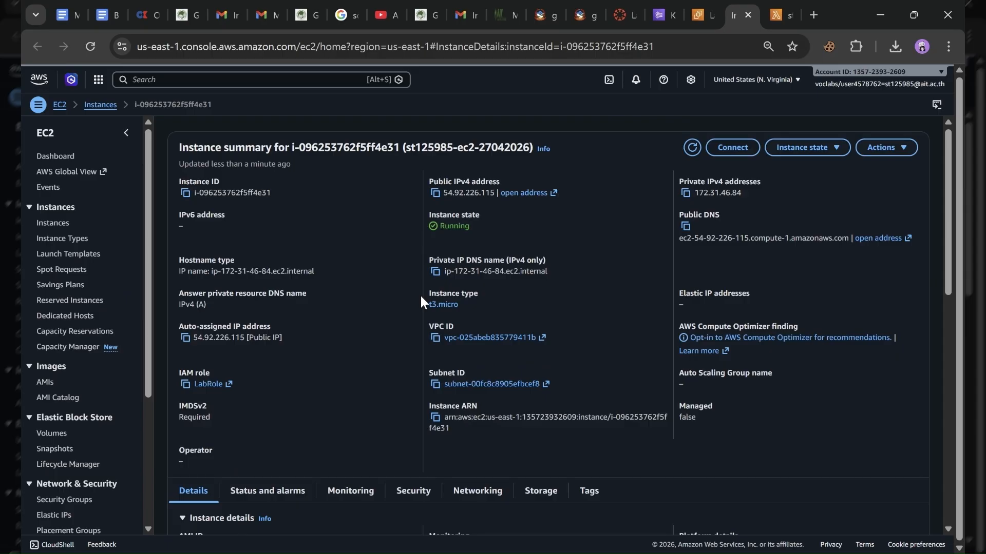
Step: Examine the instance's details, status, monitoring and security information, including its inbound and outbound rules
{"action": "scroll", "coordinate": [244, 391], "scroll_direction": "down", "scroll_amount": 4}
{"action": "scroll", "coordinate": [244, 392], "scroll_direction": "down", "scroll_amount": 1}
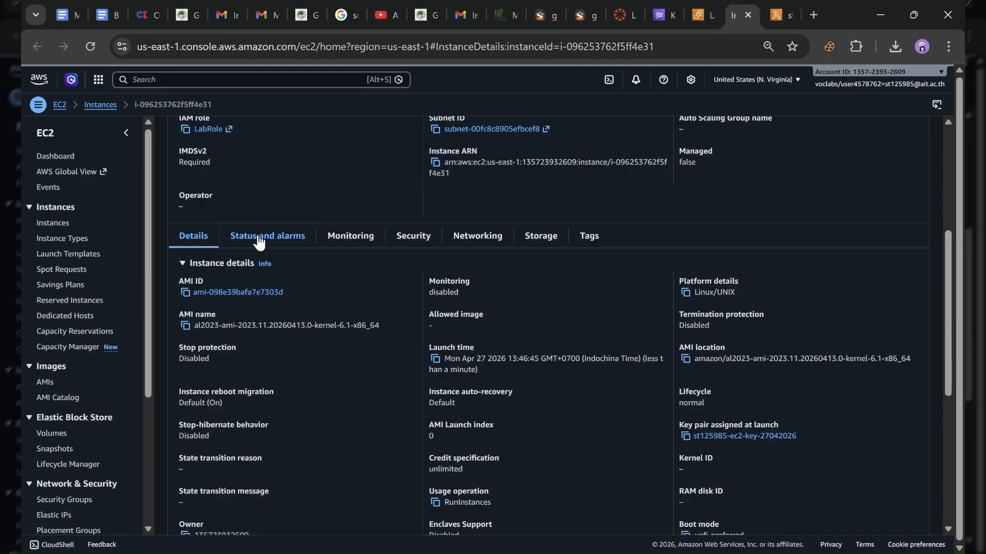
{"action": "left_click", "coordinate": [302, 244]}
{"action": "left_click", "coordinate": [361, 254]}
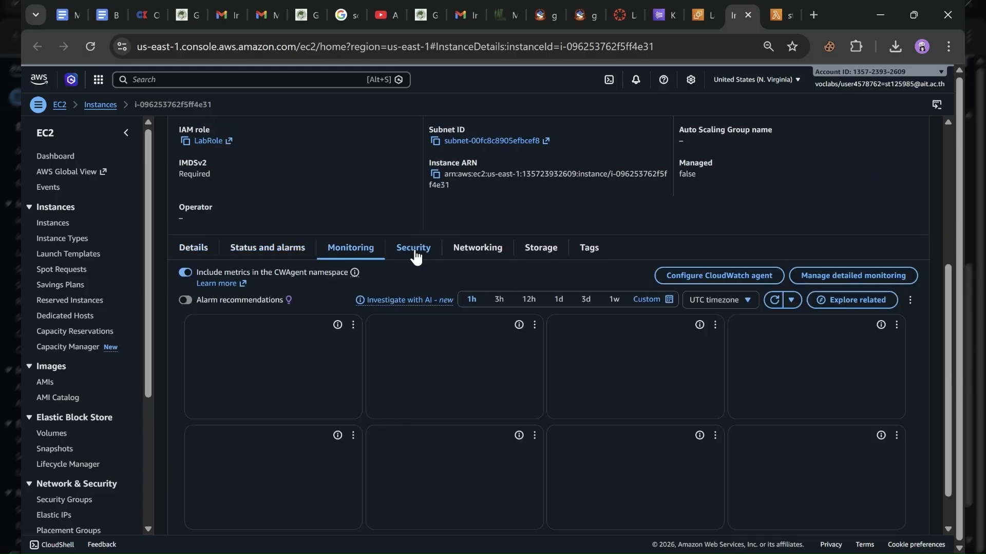
{"action": "left_click", "coordinate": [415, 249]}
{"action": "scroll", "coordinate": [591, 356], "scroll_direction": "down", "scroll_amount": 1}
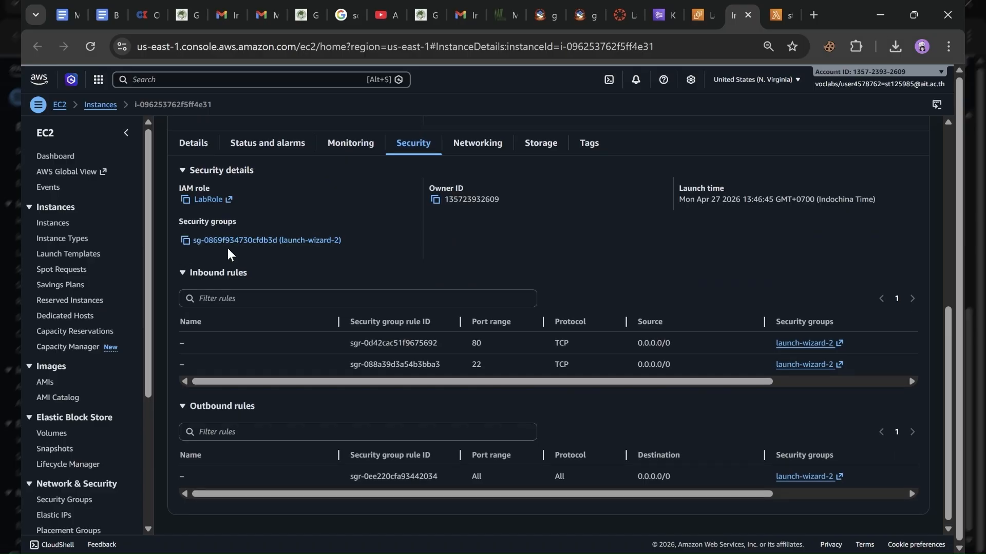
{"action": "scroll", "coordinate": [283, 261], "scroll_direction": "up", "scroll_amount": 1}
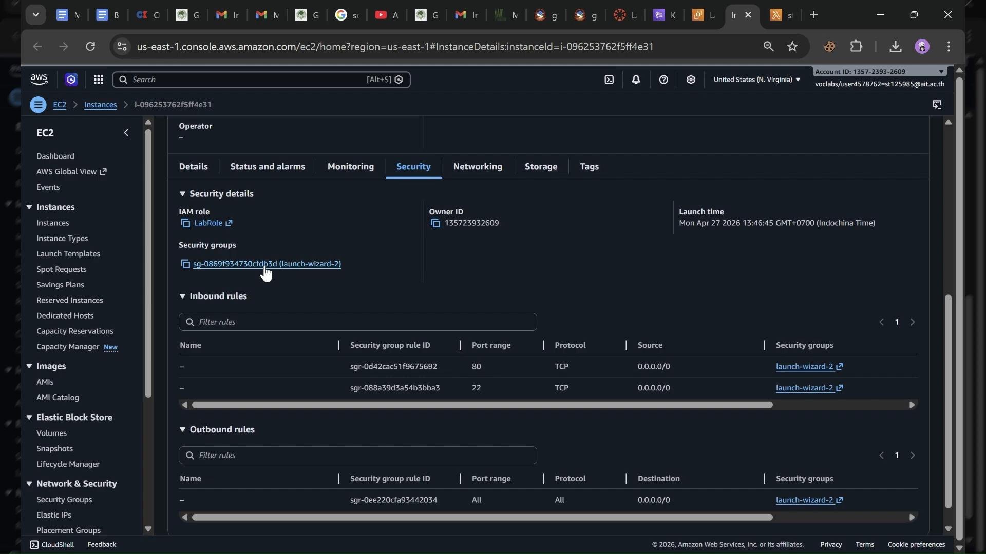
{"action": "left_click", "coordinate": [288, 266]}
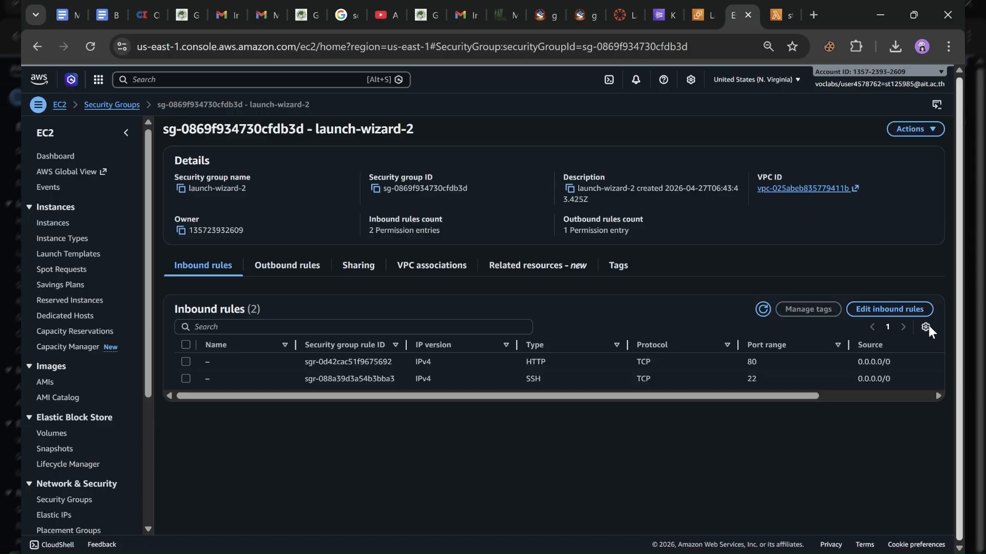
{"action": "left_click", "coordinate": [890, 309]}
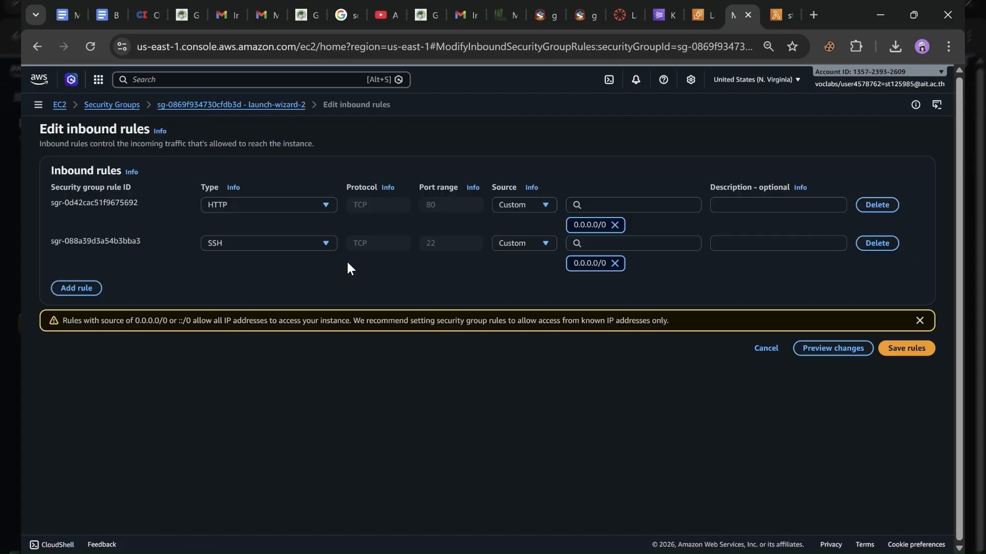
{"action": "left_click", "coordinate": [76, 288]}
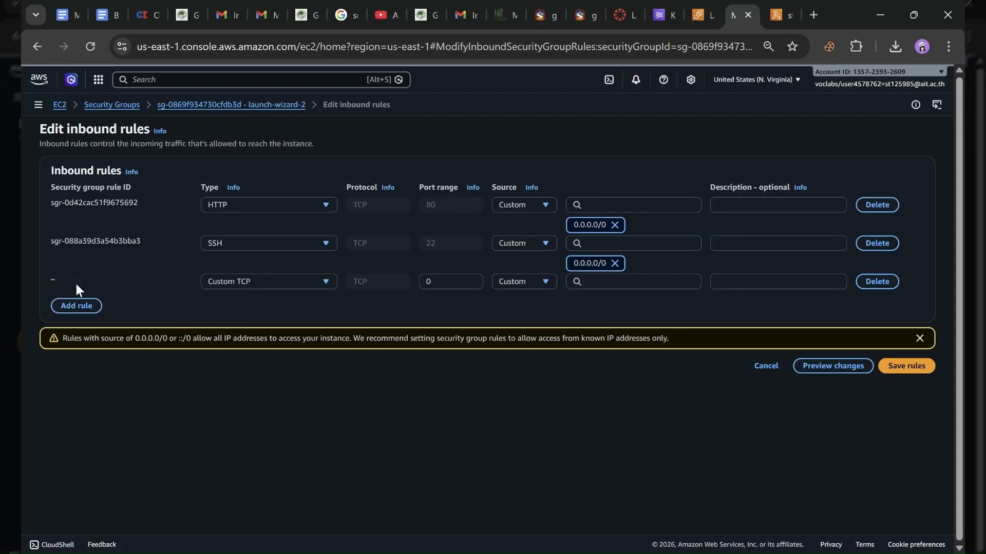
{"action": "left_click", "coordinate": [272, 282]}
{"action": "scroll", "coordinate": [252, 337], "scroll_direction": "down", "scroll_amount": 3}
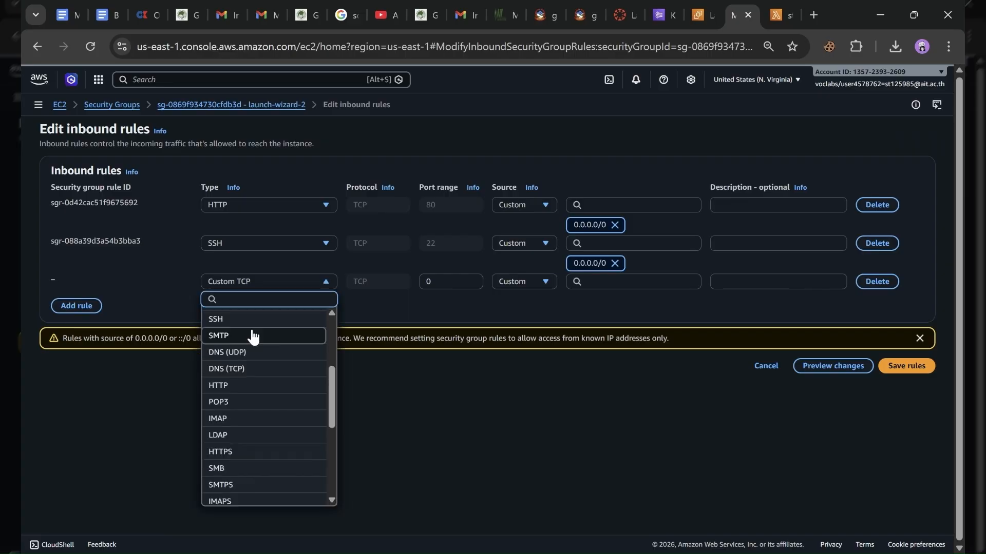
{"action": "scroll", "coordinate": [252, 334], "scroll_direction": "up", "scroll_amount": 1}
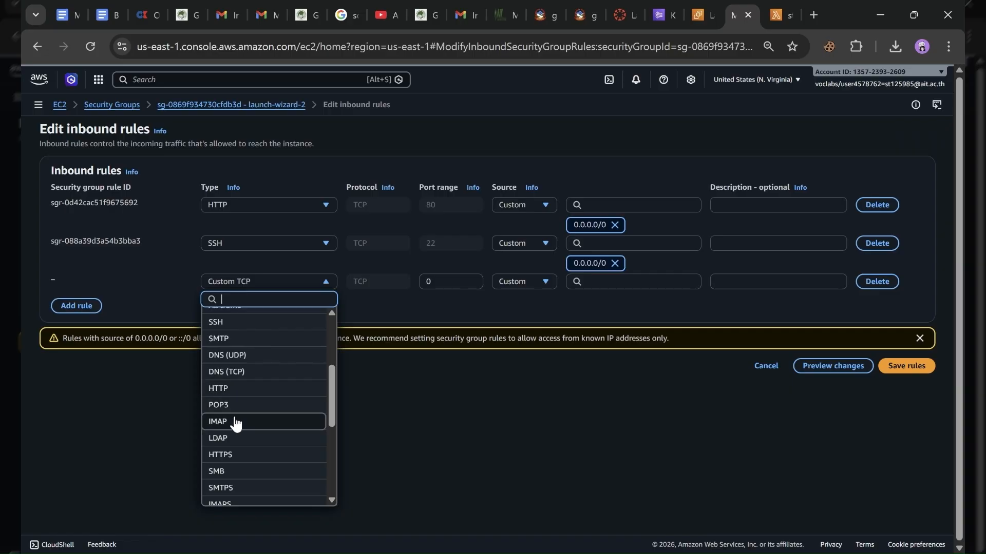
{"action": "left_click", "coordinate": [174, 376]}
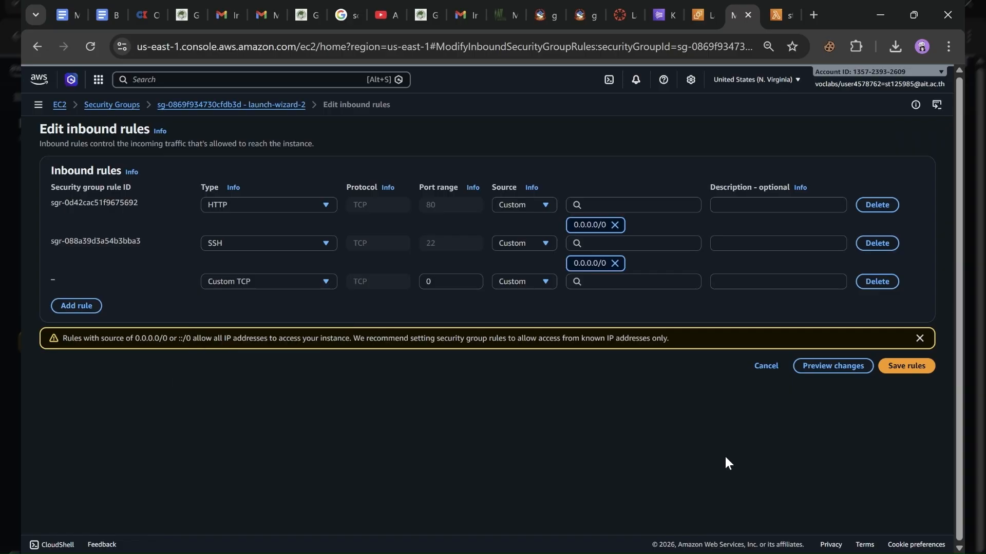
{"action": "left_click", "coordinate": [189, 102]}
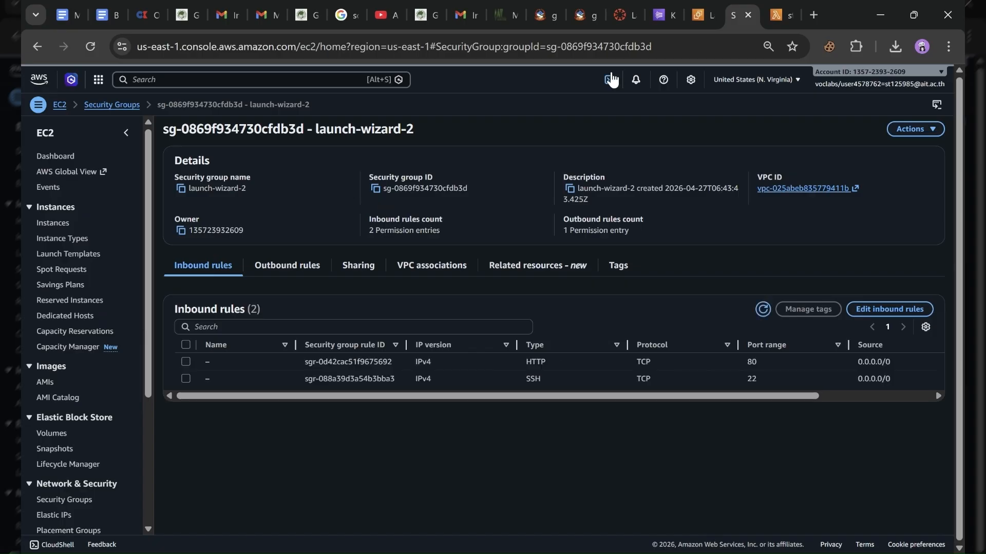
Step: Start CloudShell for us-east-1 and open it in its own browser tab
{"action": "left_click", "coordinate": [609, 79]}
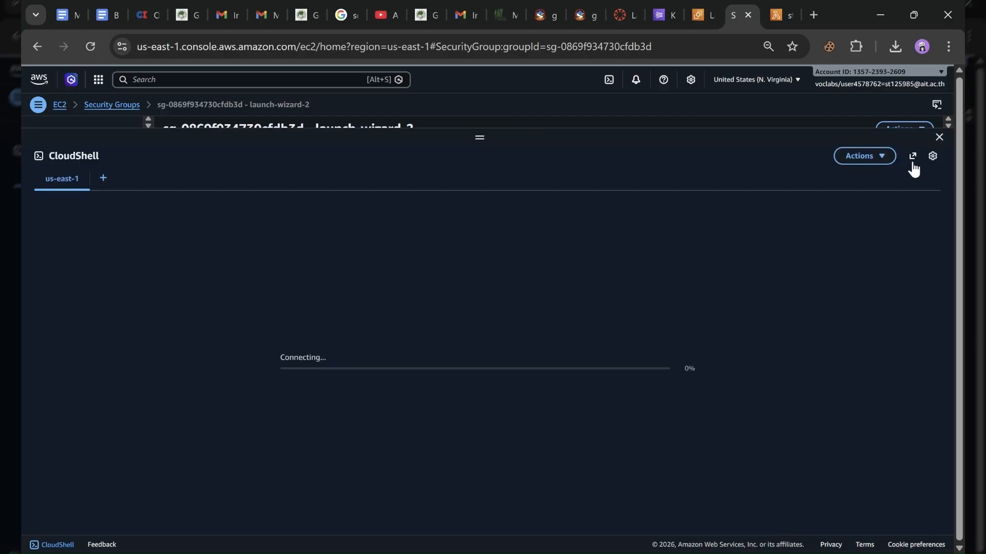
{"action": "left_click", "coordinate": [912, 163]}
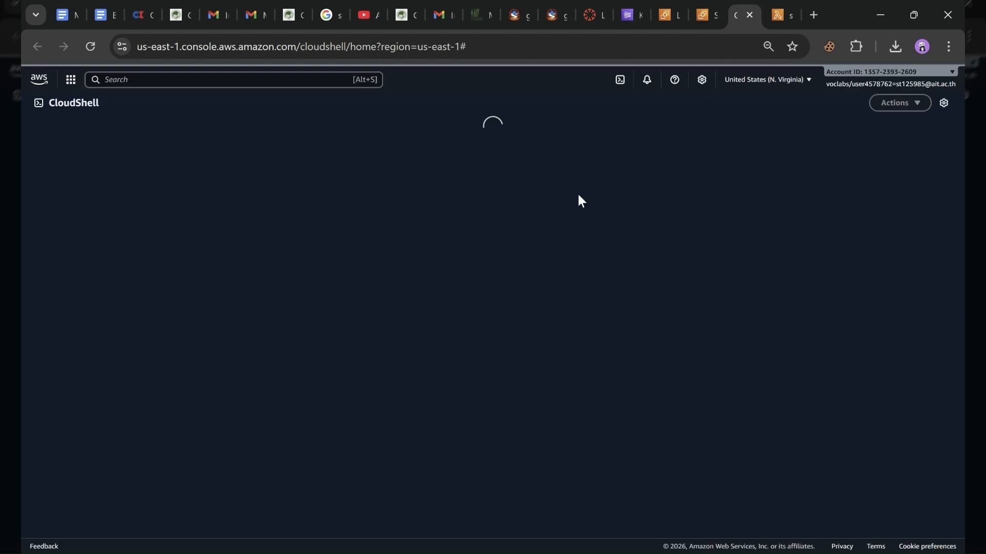
{"action": "left_click", "coordinate": [687, 420]}
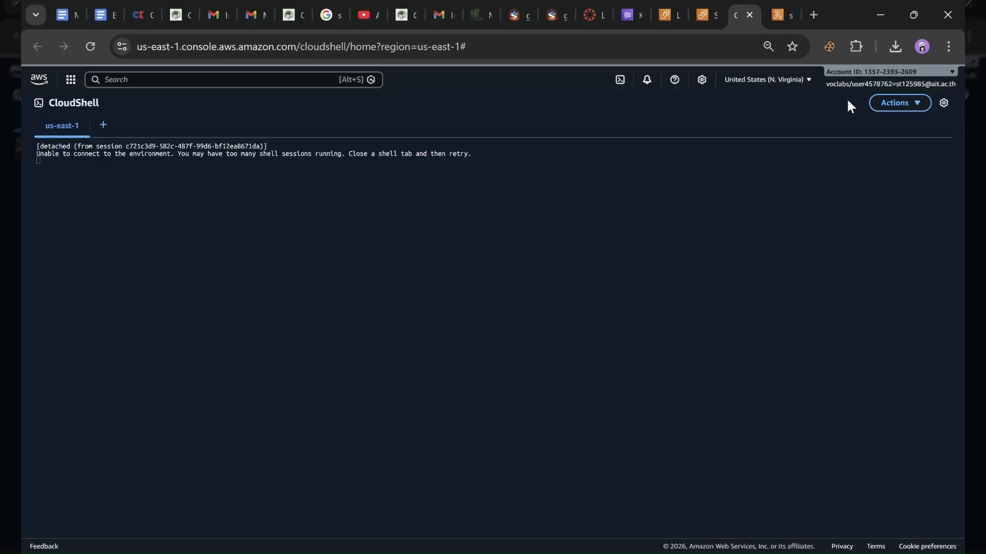
Step: Upload the instance's key file, named with the student ID followed by "-ec2-key-27042026.pem", to CloudShell
{"action": "left_click", "coordinate": [895, 106]}
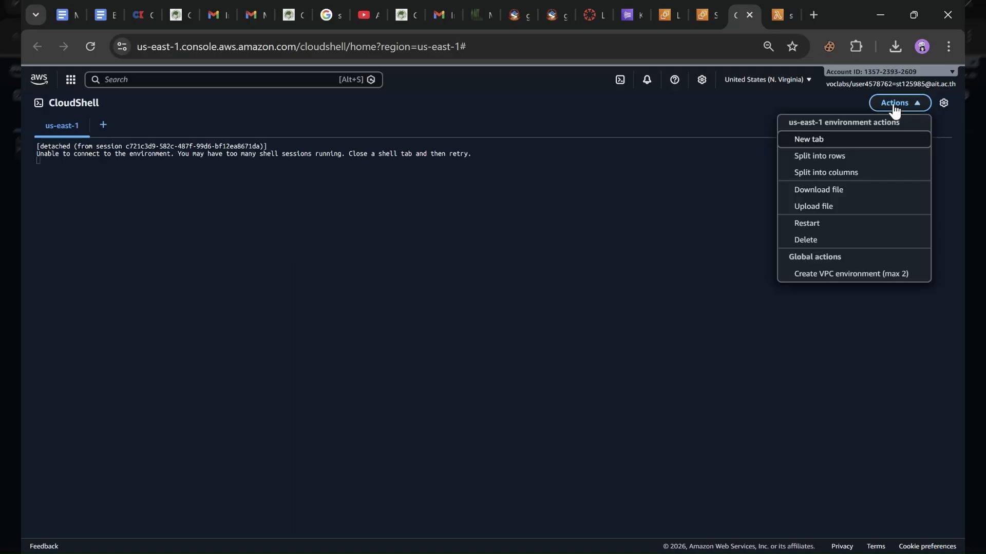
{"action": "left_click", "coordinate": [819, 207]}
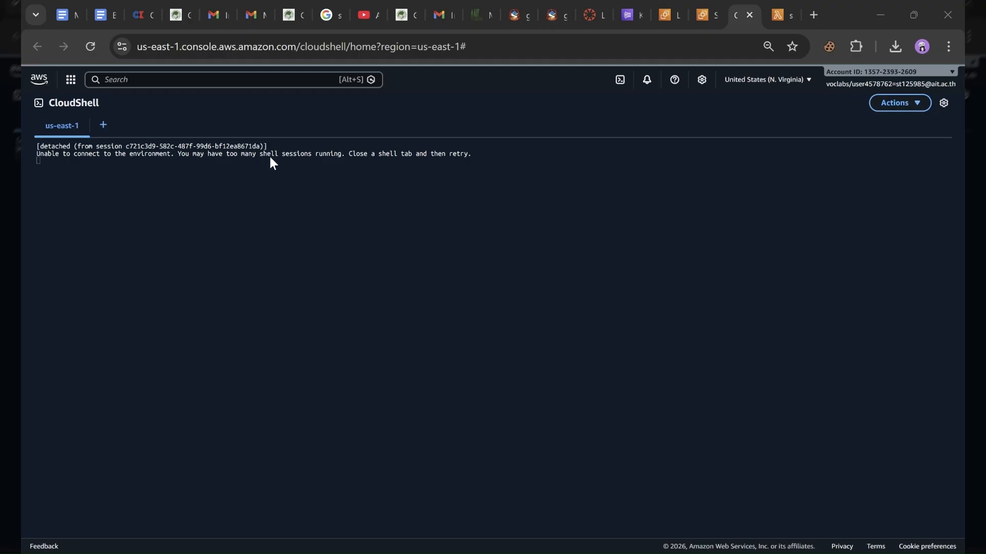
{"action": "left_click", "coordinate": [821, 536]}
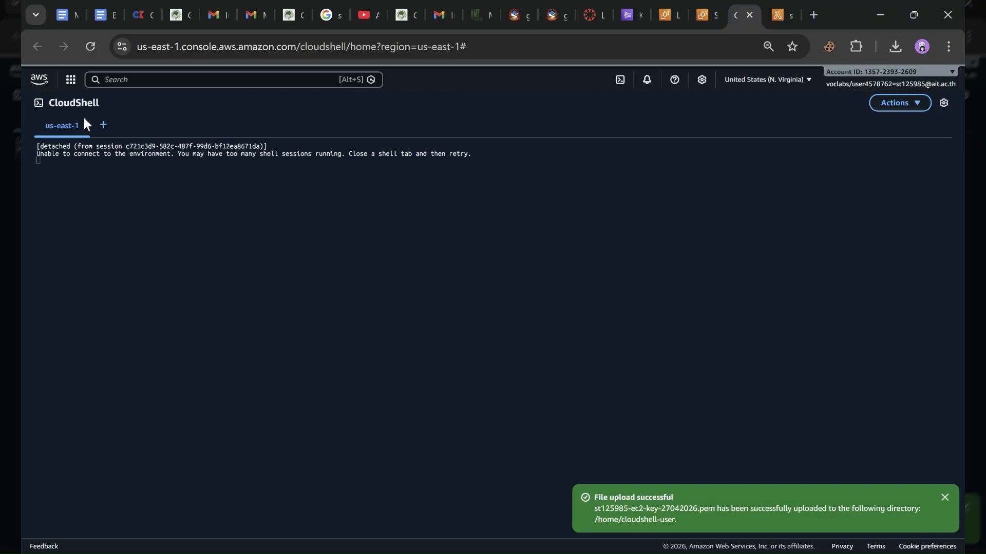
Step: Reconnect the CloudShell session and list the files in the home directory with ls
{"action": "left_click", "coordinate": [43, 161]}
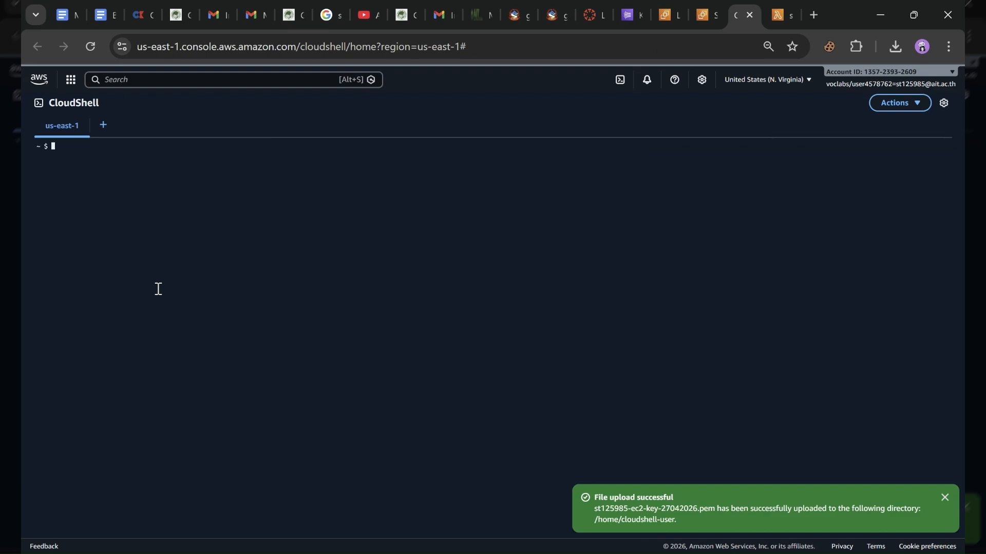
{"action": "type", "text": "ls"}
{"action": "key", "text": "Return"}
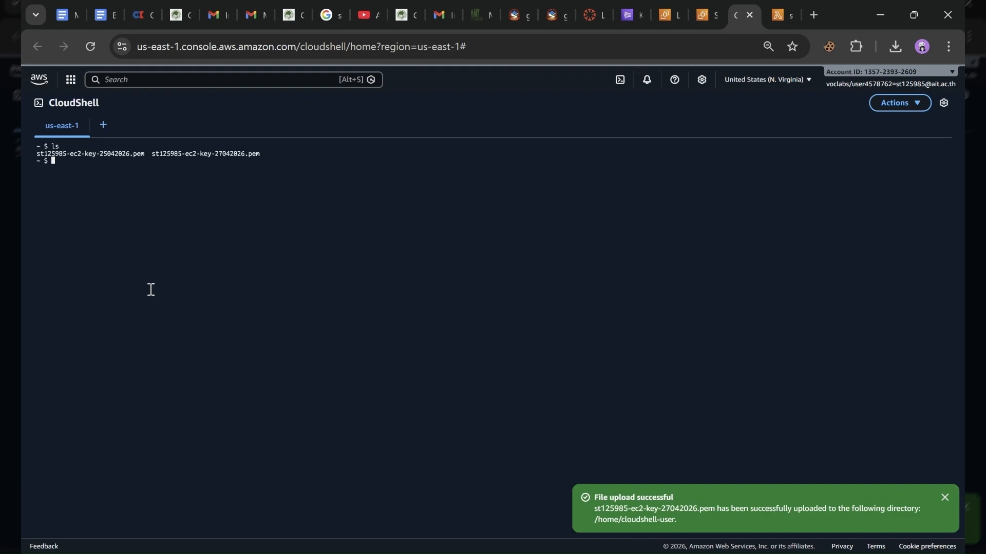
Step: Delete all files in the CloudShell home directory with rm -rf * and list the directory with ls
{"action": "type", "text": "rm -rf *"}
{"action": "key", "text": "Return"}
{"action": "type", "text": "ls"}
{"action": "key", "text": "Return"}
Step: Clear the CloudShell terminal with the clear command
{"action": "type", "text": "c;lear"}
{"action": "key", "text": "BackSpace"}
{"action": "key", "text": "BackSpace"}
{"action": "key", "text": "BackSpace"}
{"action": "key", "text": "BackSpace"}
{"action": "key", "text": "BackSpace"}
{"action": "type", "text": "lear"}
{"action": "key", "text": "Return"}
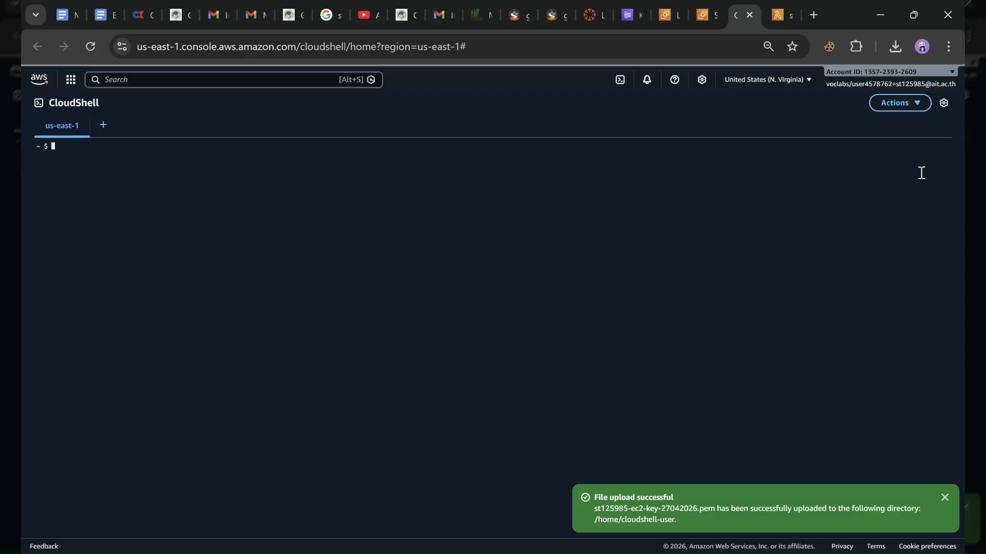
Step: Upload the key file ending in "-ec2-key-27042026.pem" to CloudShell again and list the home directory with ls
{"action": "left_click", "coordinate": [884, 117]}
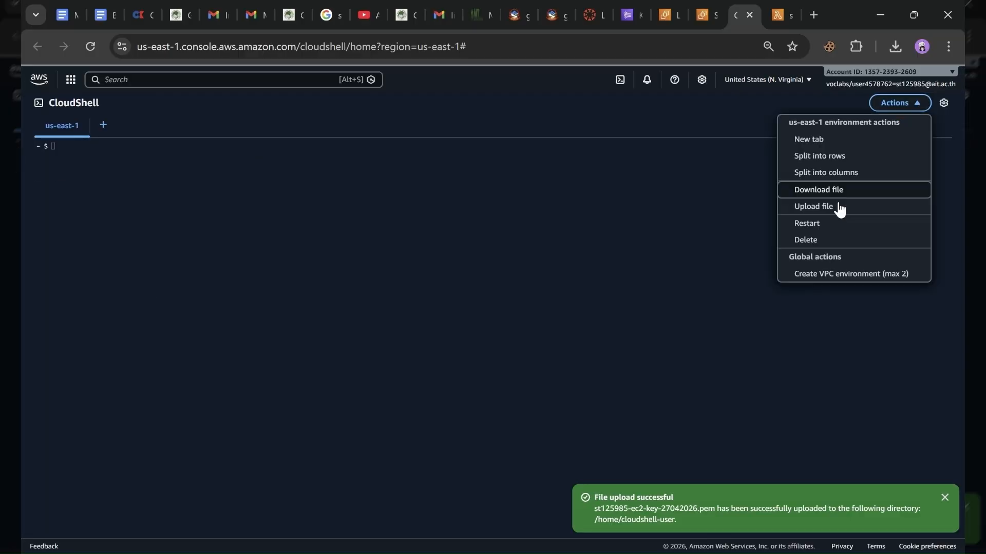
{"action": "left_click", "coordinate": [840, 207]}
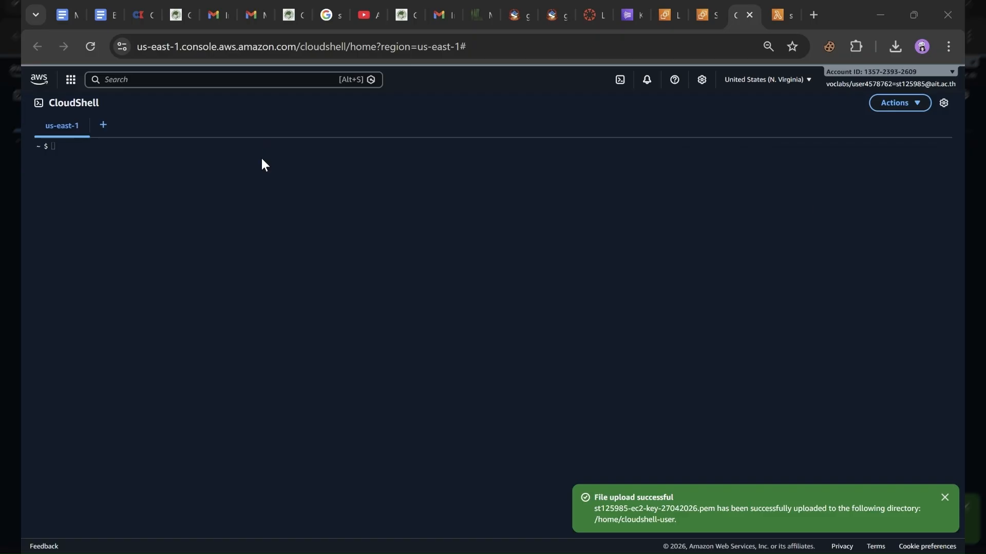
{"action": "left_click", "coordinate": [729, 451]}
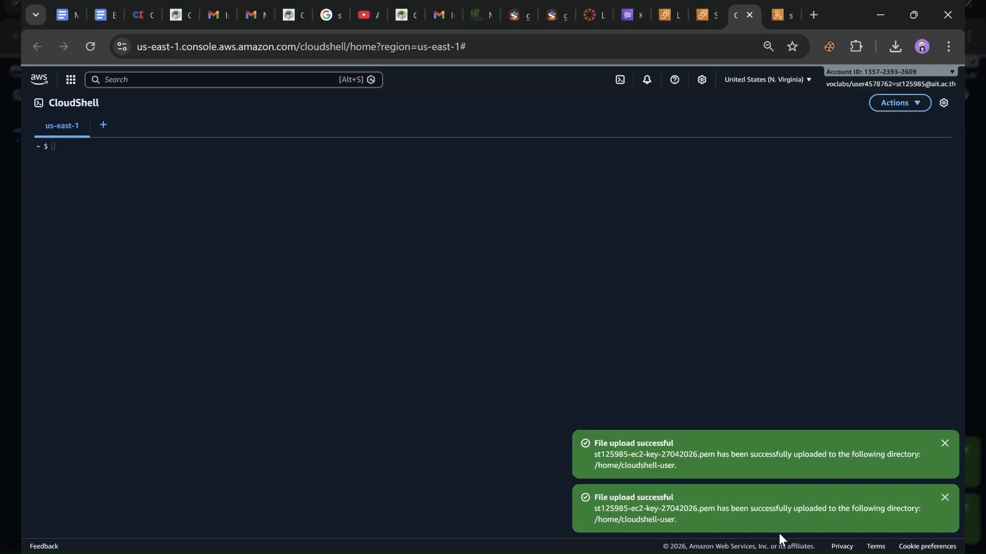
{"action": "left_click", "coordinate": [133, 151]}
{"action": "type", "text": "ls"}
{"action": "key", "text": "Return"}
Step: Set the permissions of the uploaded .pem key file to 400 with chmod
{"action": "type", "text": "chmod "}
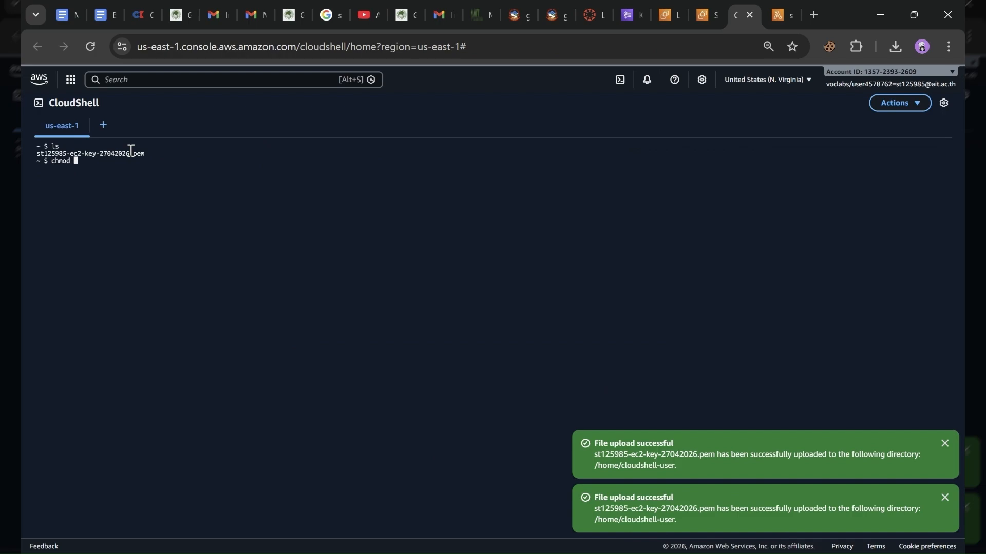
{"action": "type", "text": "400"}
{"action": "key", "text": "Tab"}
{"action": "key", "text": "Return"}
Step: Open the SSH client connection instructions for the launched EC2 instance and copy the example ssh command
{"action": "left_click", "coordinate": [705, 16]}
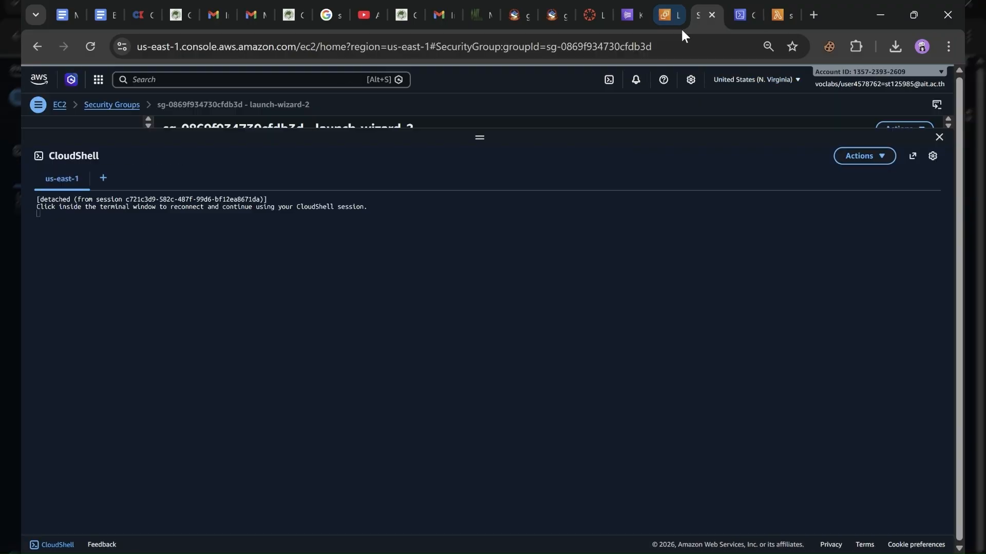
{"action": "left_click", "coordinate": [674, 16]}
{"action": "scroll", "coordinate": [545, 308], "scroll_direction": "down", "scroll_amount": 2}
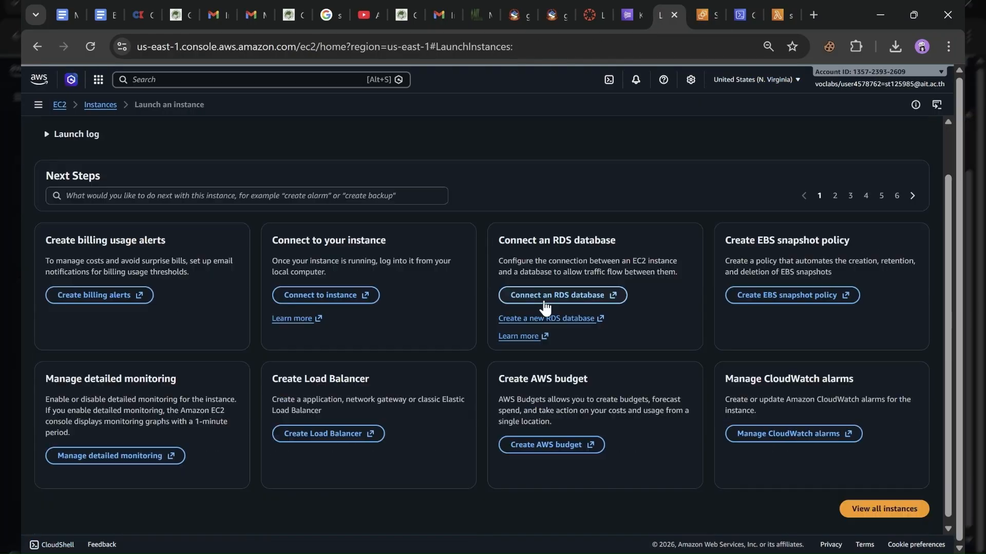
{"action": "left_click", "coordinate": [545, 306]}
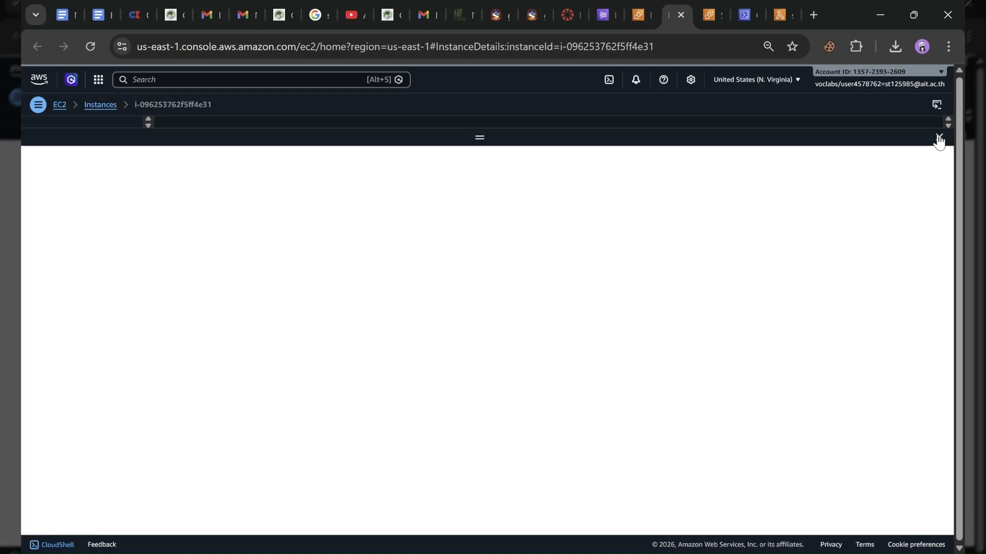
{"action": "left_click", "coordinate": [939, 140]}
{"action": "left_click", "coordinate": [795, 147]}
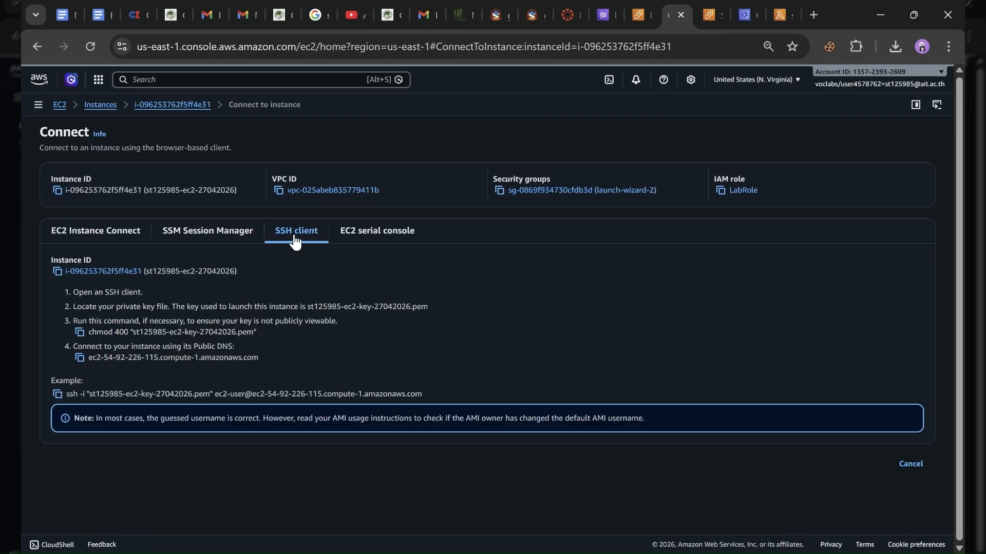
{"action": "left_click", "coordinate": [57, 395]}
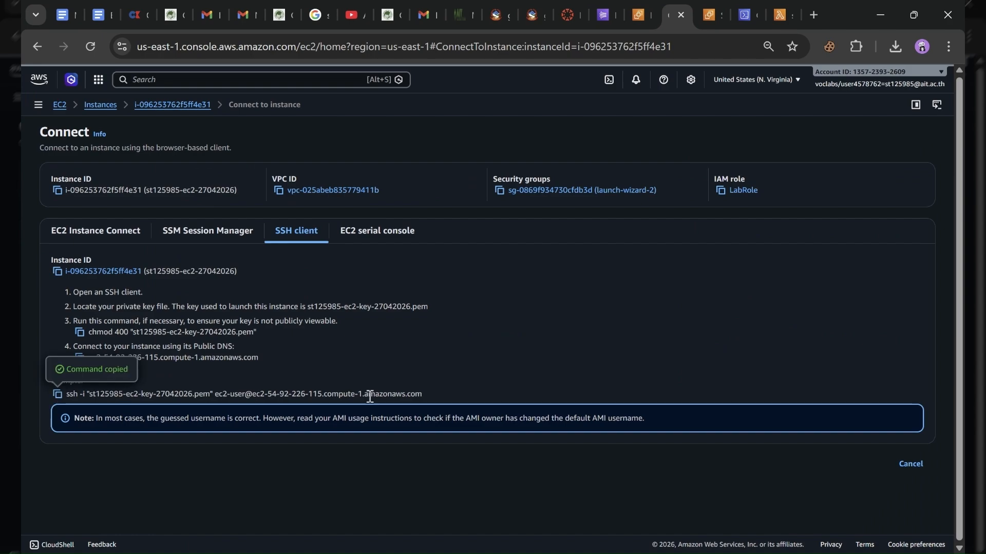
Step: Reconnect the CloudShell session, run the copied ssh command to connect to the instance and accept its host key with yes
{"action": "left_click", "coordinate": [753, 9]}
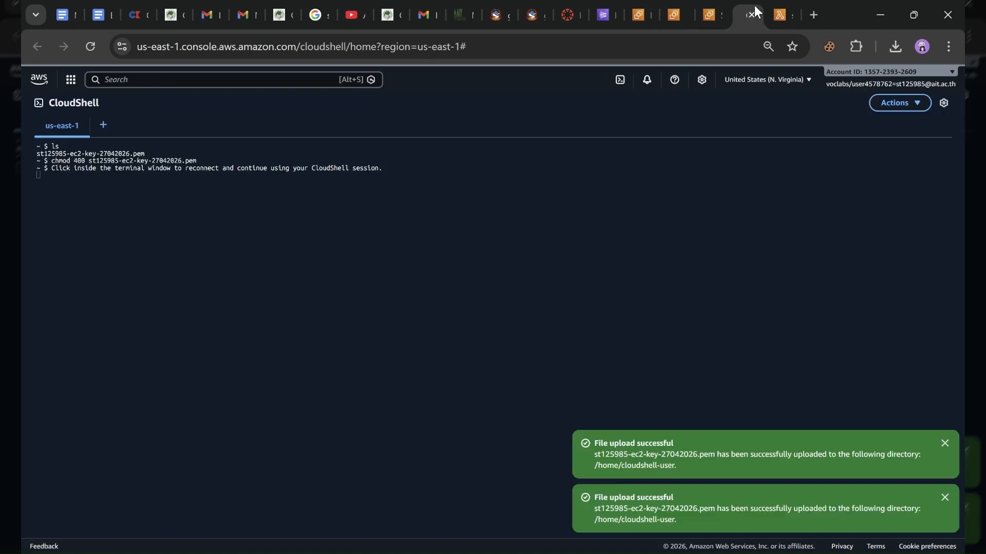
{"action": "left_click", "coordinate": [50, 181]}
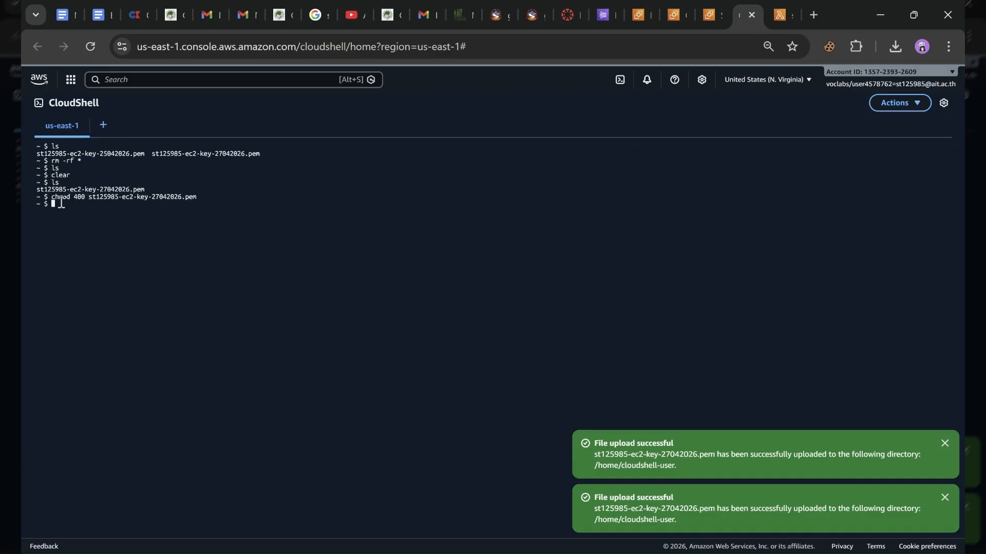
{"action": "key", "text": "ctrl+v"}
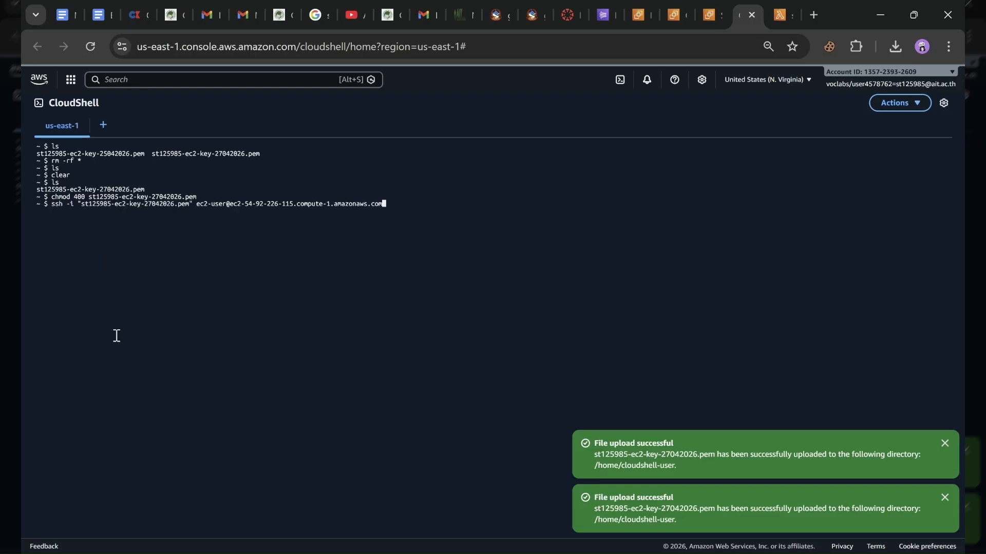
{"action": "key", "text": "Return"}
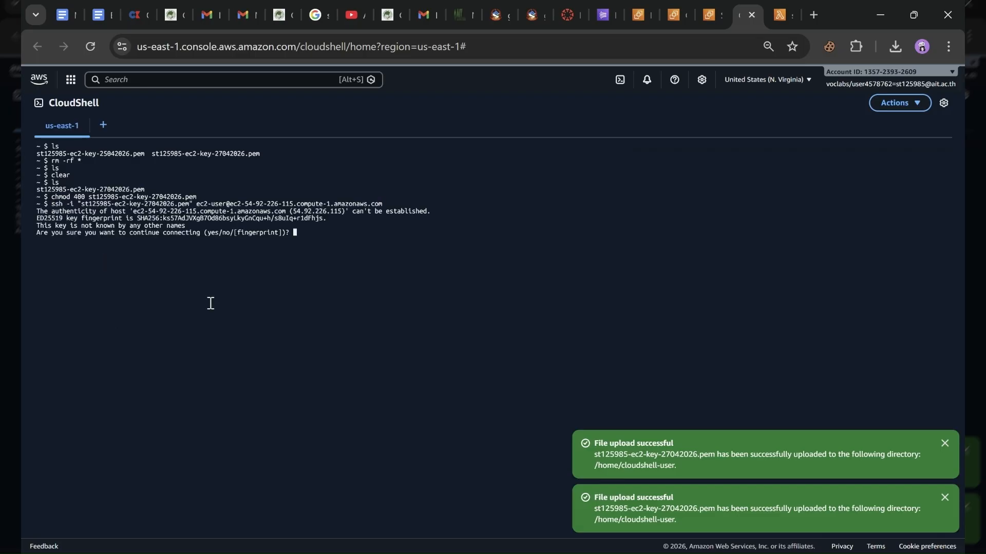
{"action": "type", "text": "yes"}
{"action": "key", "text": "Return"}
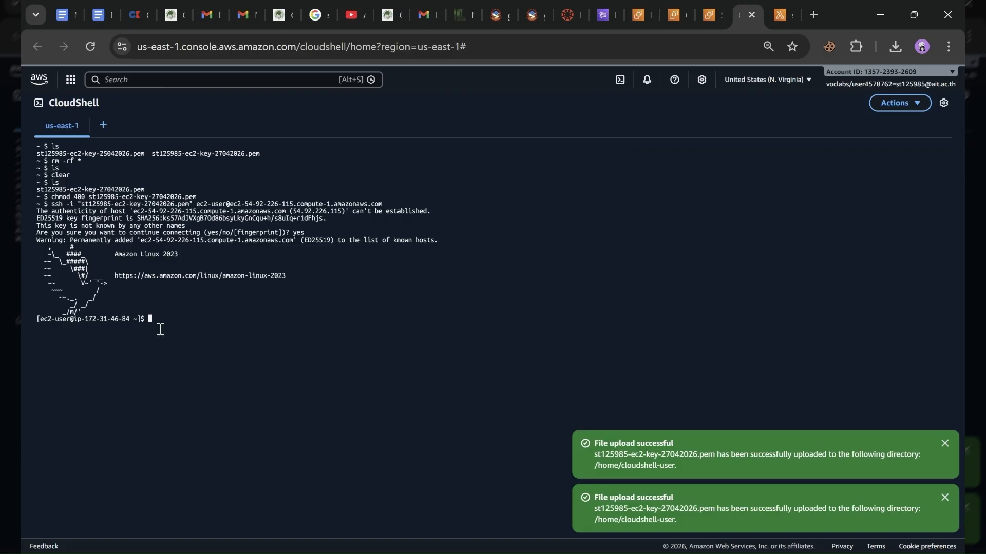
Step: Open a new file named producer.py in nano on the EC2 instance
{"action": "type", "text": "nano producer.py"}
{"action": "key", "text": "Return"}
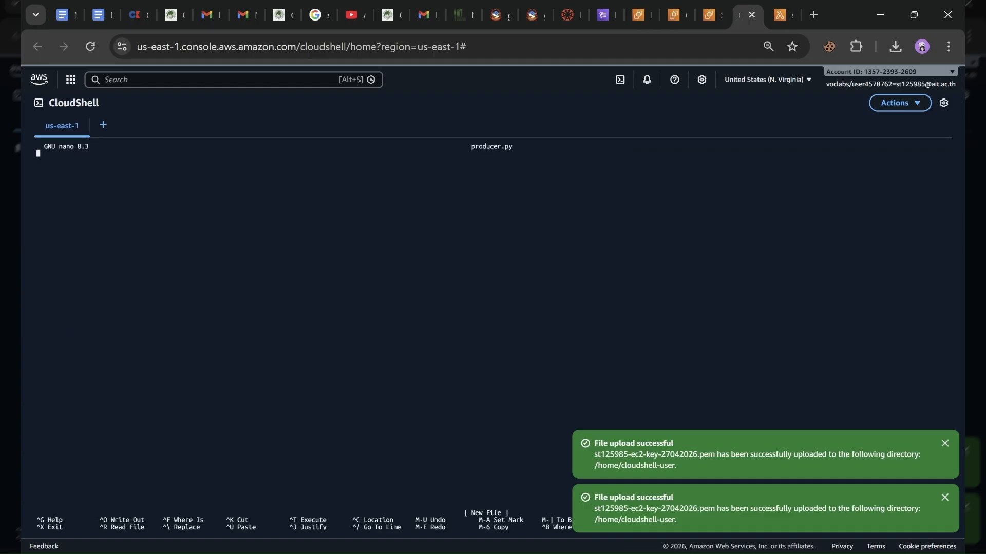
{"action": "key", "text": "alt+Tab"}
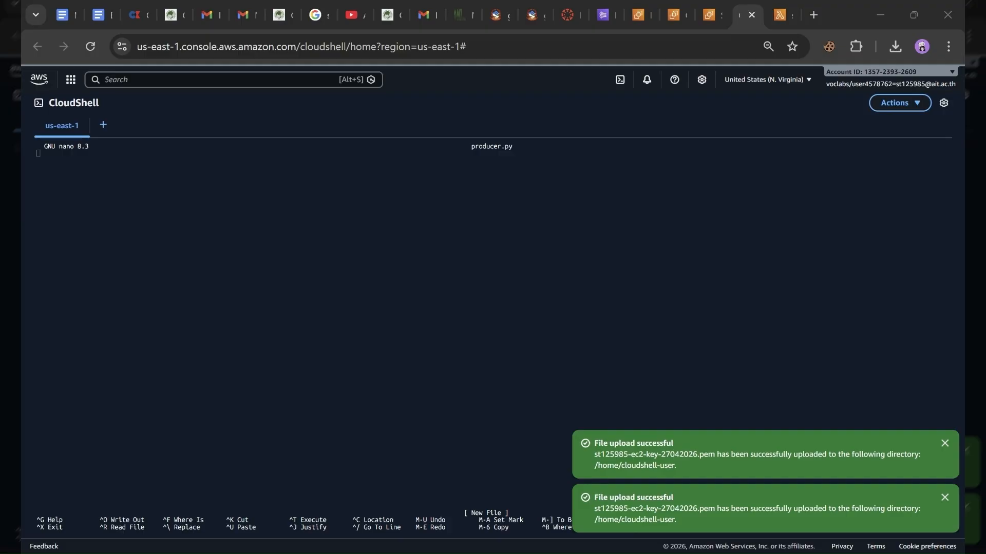
{"action": "key", "text": "alt+Tab"}
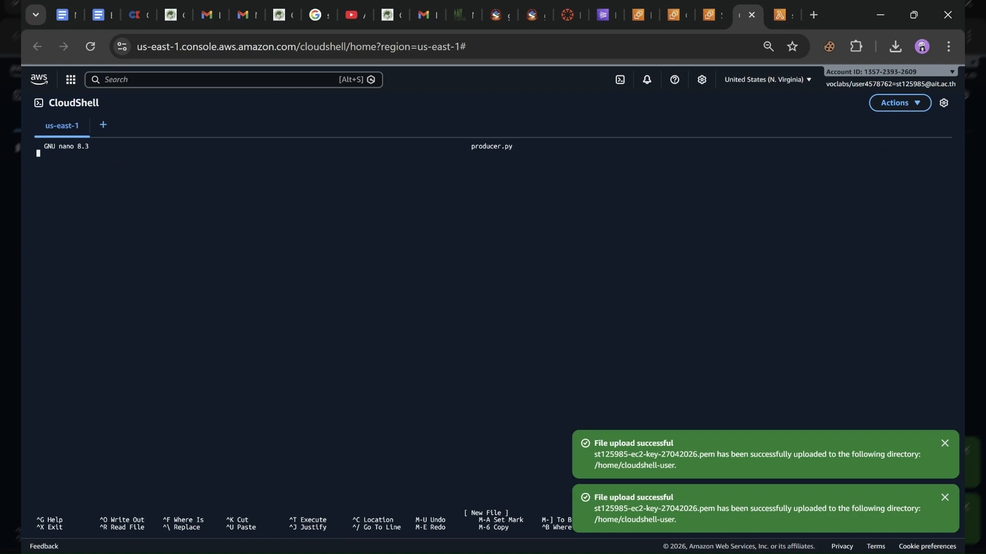
Step: Open the AWS console from the AWS Academy Learner Lab, go to EC2 and start launching a new instance
{"action": "key", "text": "alt+Tab"}
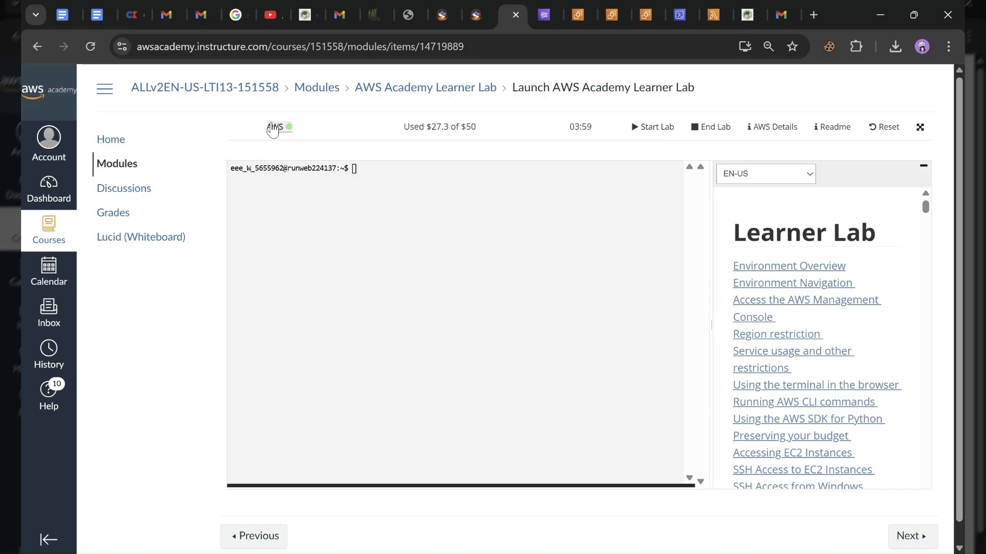
{"action": "left_click", "coordinate": [273, 127]}
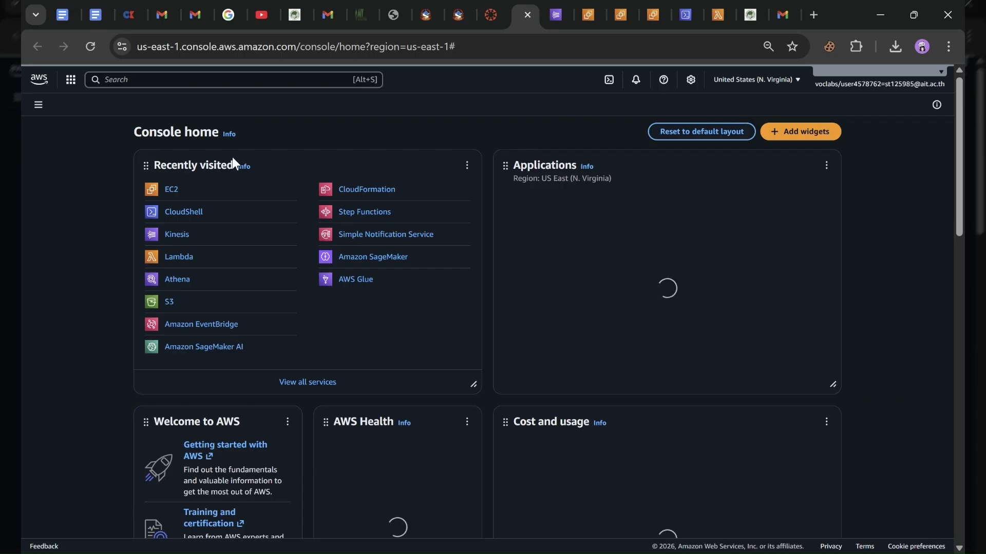
{"action": "left_click", "coordinate": [136, 86]}
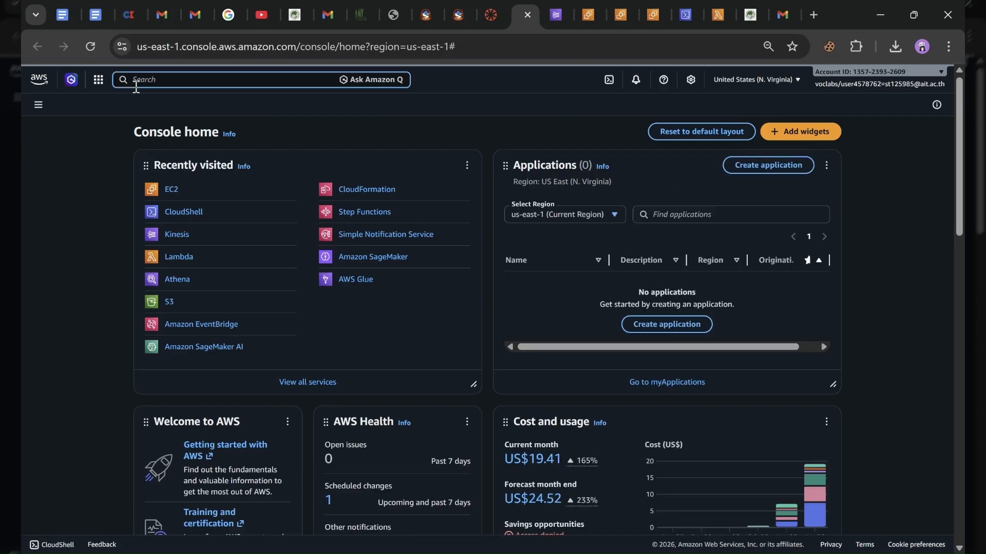
{"action": "type", "text": "ec2"}
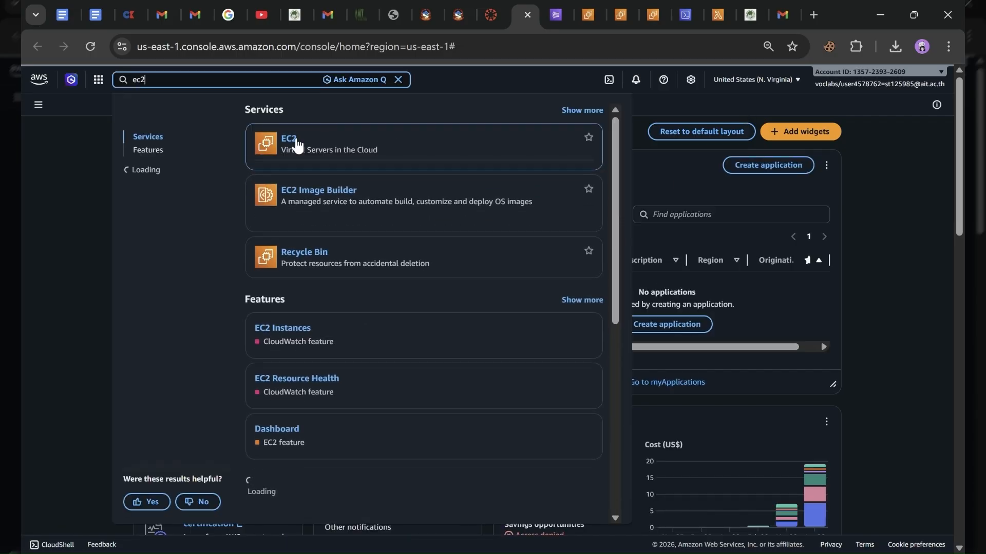
{"action": "left_click", "coordinate": [286, 141]}
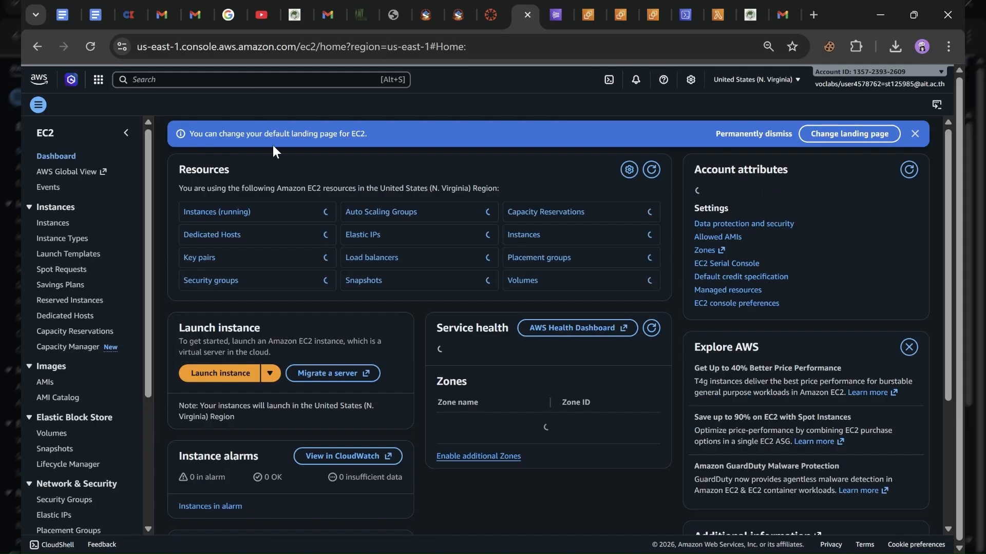
{"action": "left_click", "coordinate": [231, 373]}
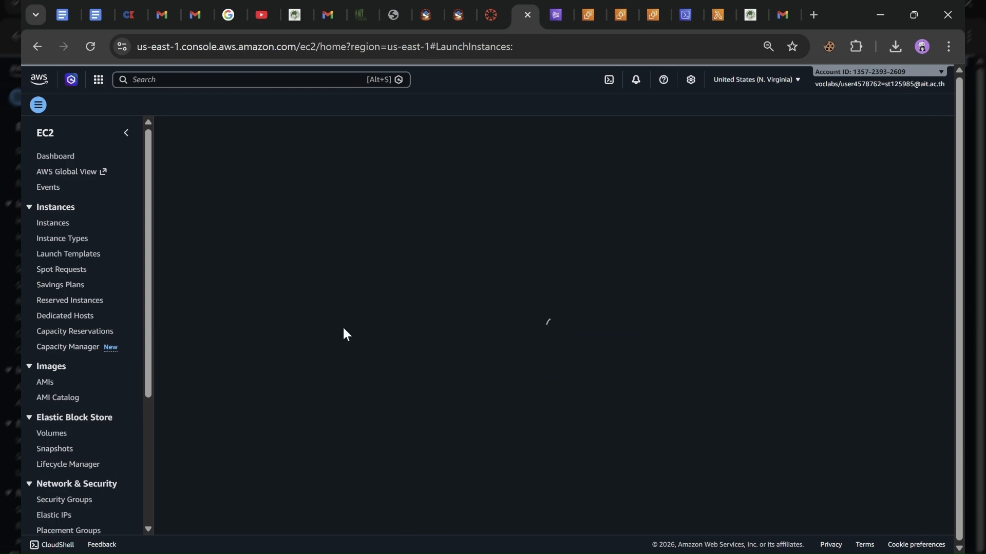
Step: Name the new instance with the student ID followed by "-ec2-27042026"
{"action": "left_click", "coordinate": [78, 215]}
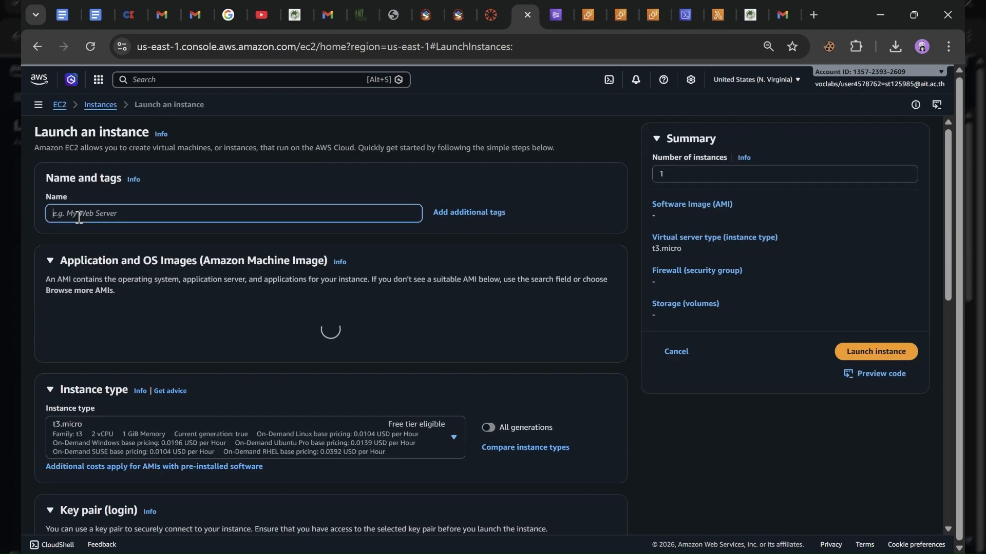
{"action": "type", "text": "st125985-ec2"}
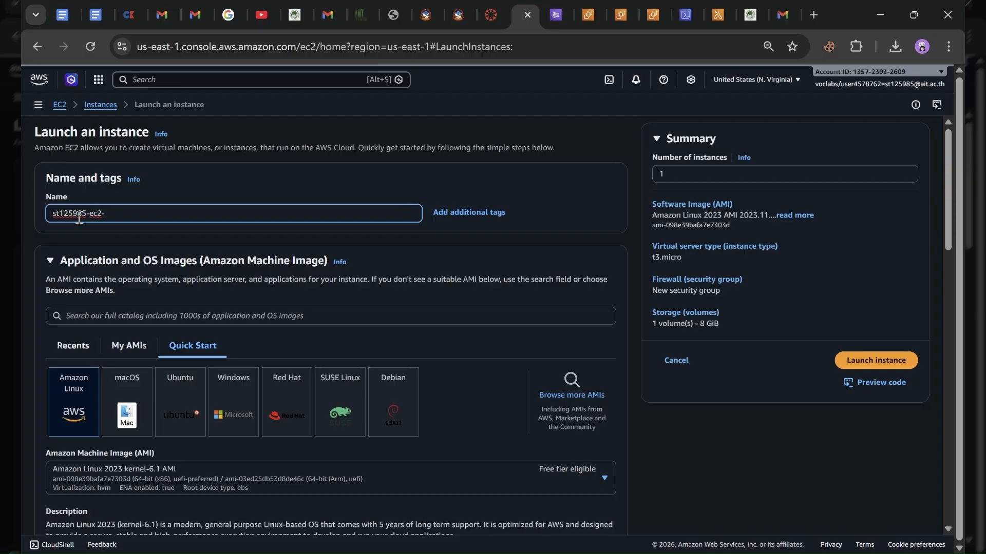
{"action": "type", "text": "-27042026"}
Step: Choose Ubuntu as the operating system image for the new instance
{"action": "scroll", "coordinate": [175, 296], "scroll_direction": "down", "scroll_amount": 3}
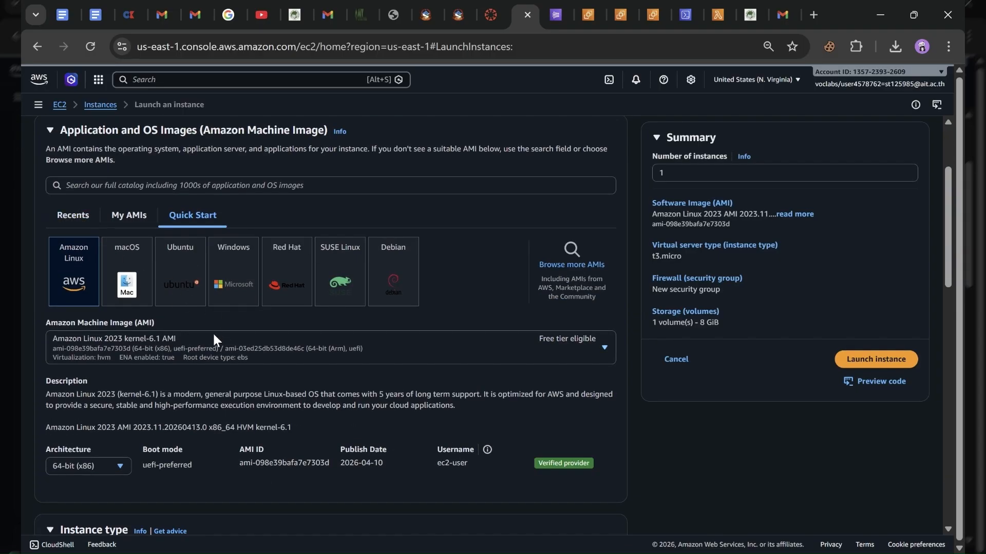
{"action": "scroll", "coordinate": [176, 297], "scroll_direction": "up", "scroll_amount": 1}
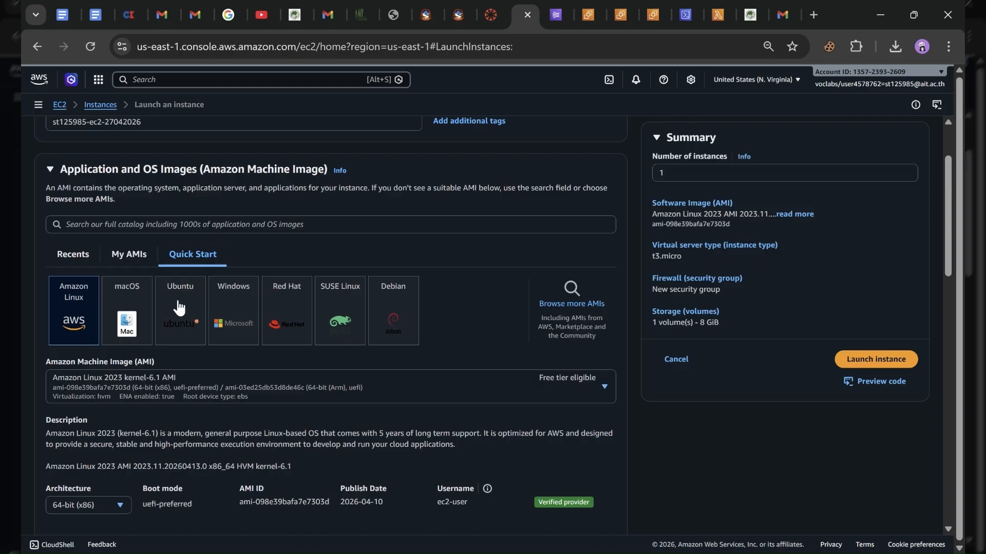
{"action": "left_click", "coordinate": [189, 318]}
{"action": "scroll", "coordinate": [242, 365], "scroll_direction": "down", "scroll_amount": 1}
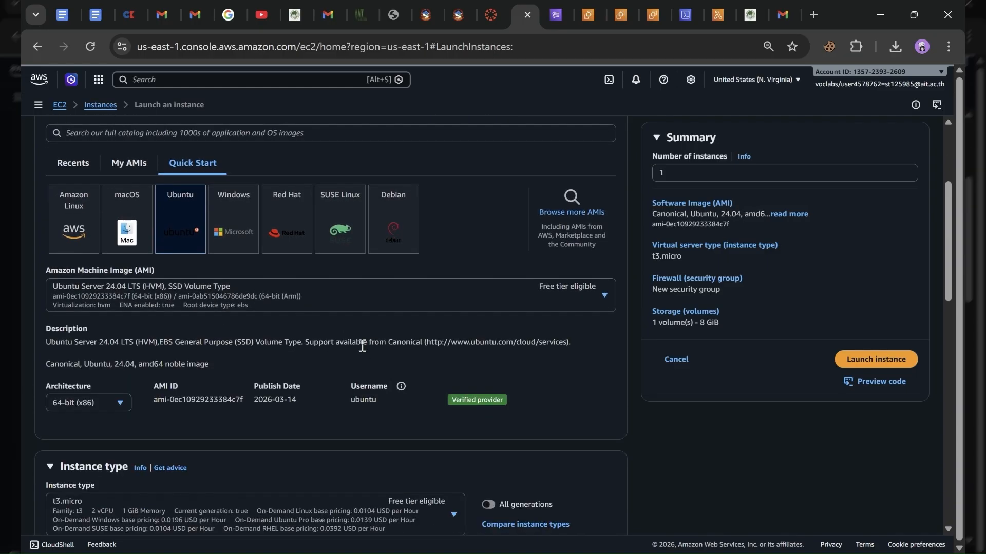
Step: Select the existing key pair ending in "-ec2-key-27042026" for logging in to the new instance
{"action": "scroll", "coordinate": [363, 346], "scroll_direction": "down", "scroll_amount": 3}
{"action": "scroll", "coordinate": [293, 341], "scroll_direction": "down", "scroll_amount": 3}
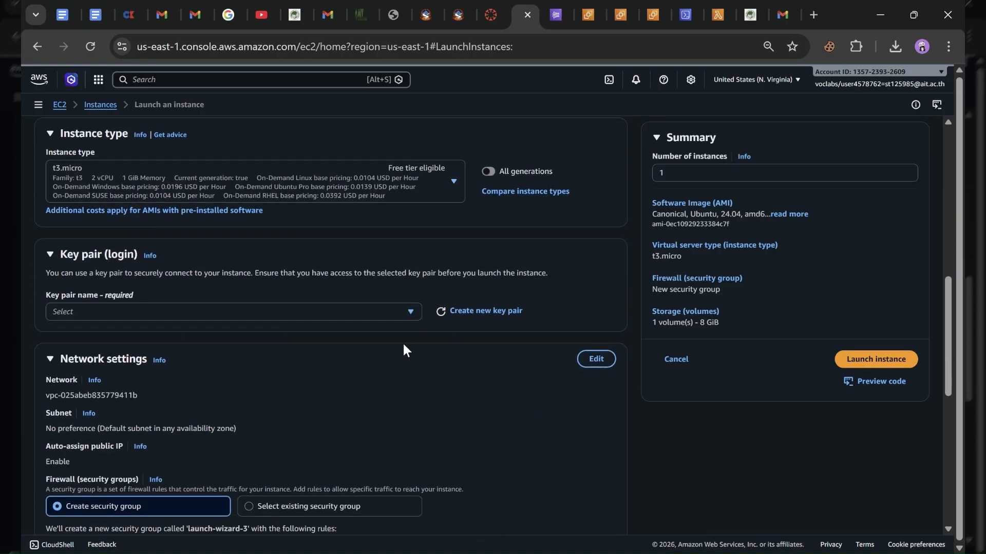
{"action": "left_click", "coordinate": [459, 319]}
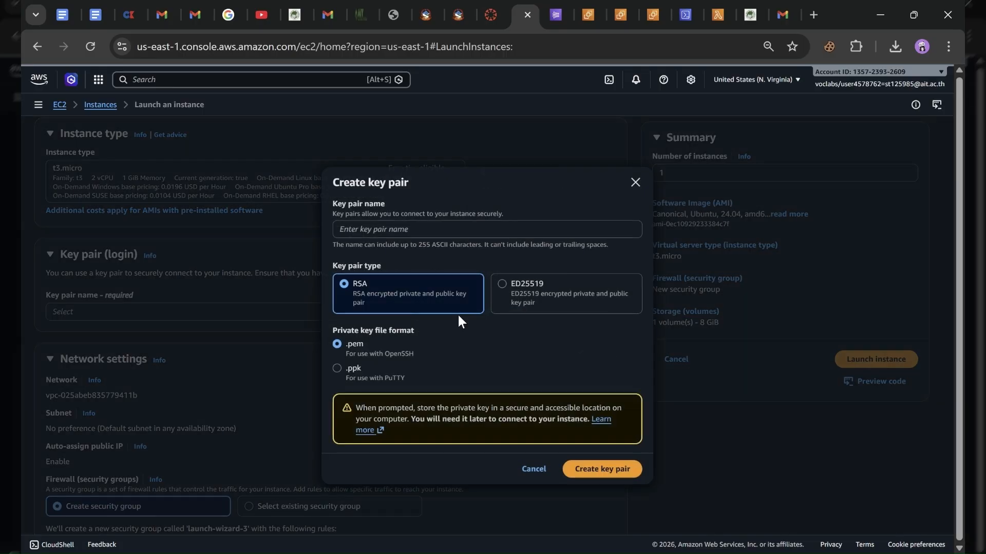
{"action": "left_click", "coordinate": [635, 182]}
{"action": "left_click", "coordinate": [256, 312]}
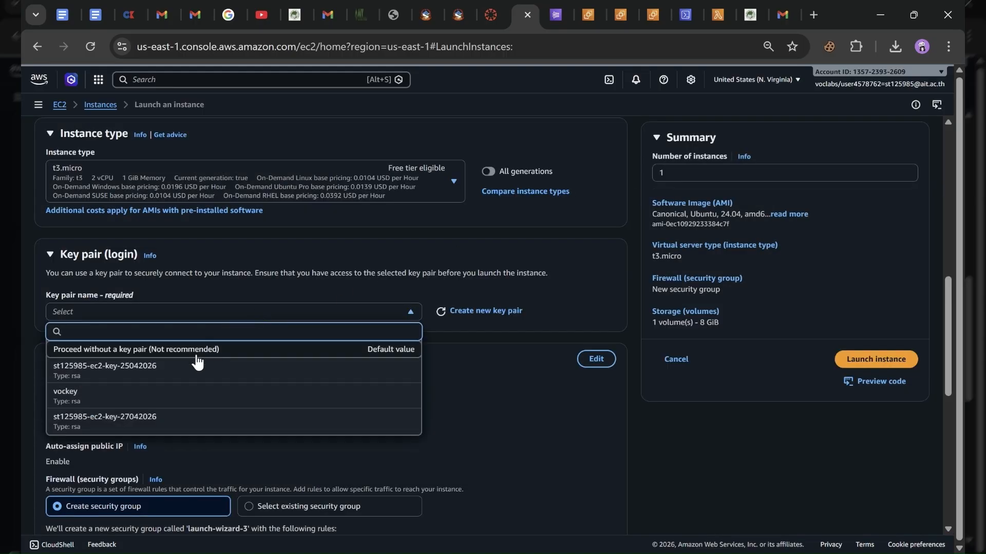
{"action": "left_click", "coordinate": [175, 379]}
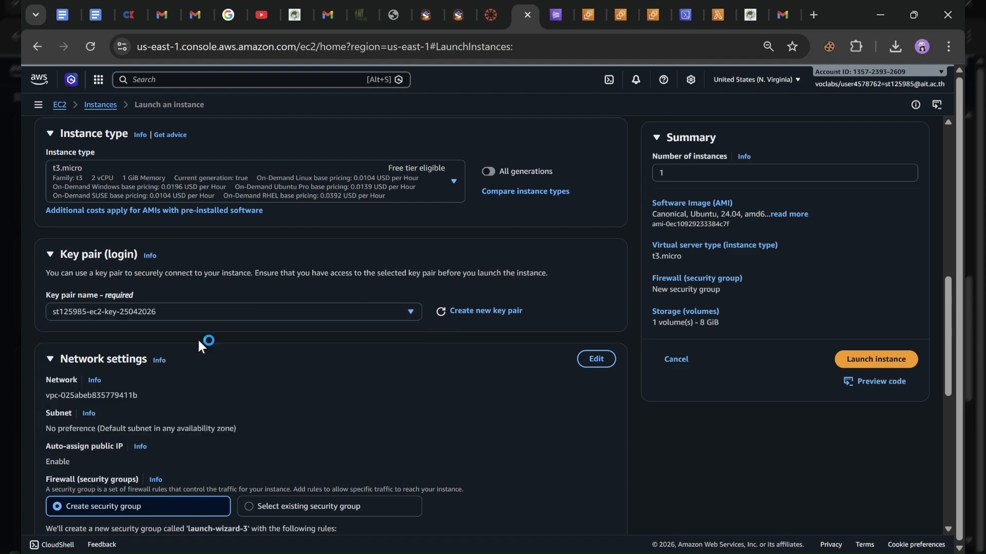
{"action": "left_click", "coordinate": [205, 313]}
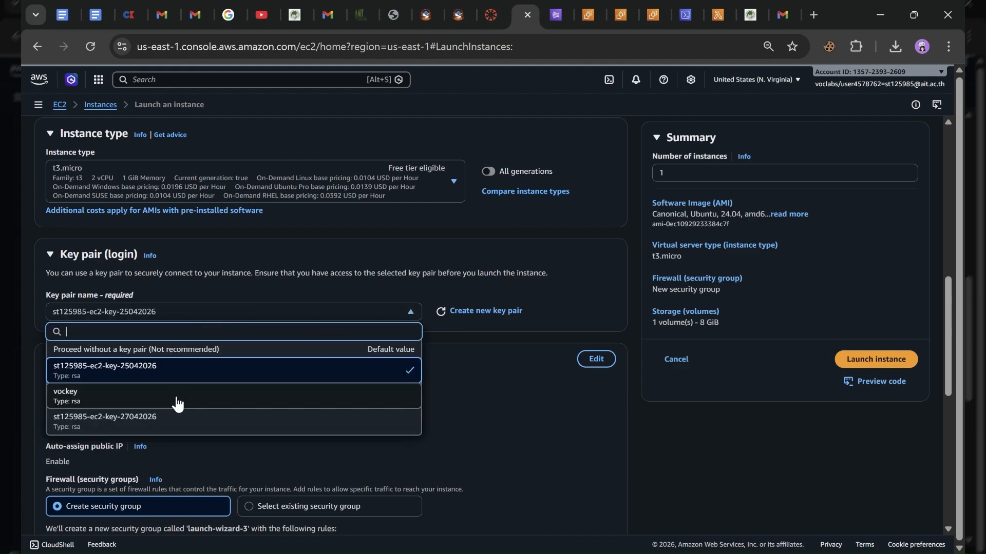
{"action": "left_click", "coordinate": [180, 423]}
{"action": "scroll", "coordinate": [339, 385], "scroll_direction": "down", "scroll_amount": 4}
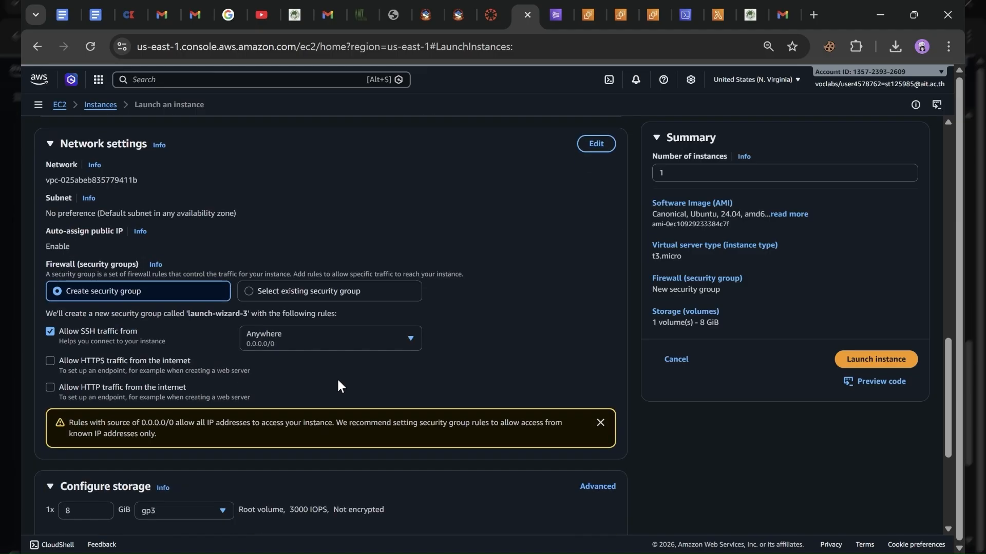
Step: Allow HTTP traffic from the internet for the new instance and assign LabInstanceProfile as its IAM instance profile
{"action": "left_click", "coordinate": [51, 388]}
{"action": "scroll", "coordinate": [299, 350], "scroll_direction": "down", "scroll_amount": 4}
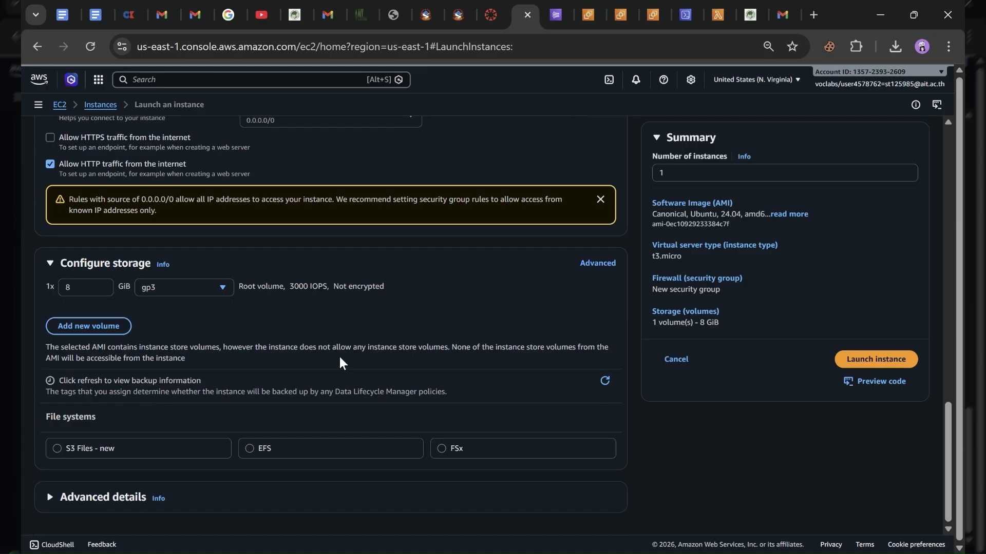
{"action": "left_click", "coordinate": [49, 499]}
{"action": "scroll", "coordinate": [296, 401], "scroll_direction": "down", "scroll_amount": 5}
{"action": "scroll", "coordinate": [297, 403], "scroll_direction": "up", "scroll_amount": 2}
{"action": "scroll", "coordinate": [297, 402], "scroll_direction": "down", "scroll_amount": 9}
{"action": "scroll", "coordinate": [297, 398], "scroll_direction": "up", "scroll_amount": 9}
{"action": "scroll", "coordinate": [297, 399], "scroll_direction": "down", "scroll_amount": 20}
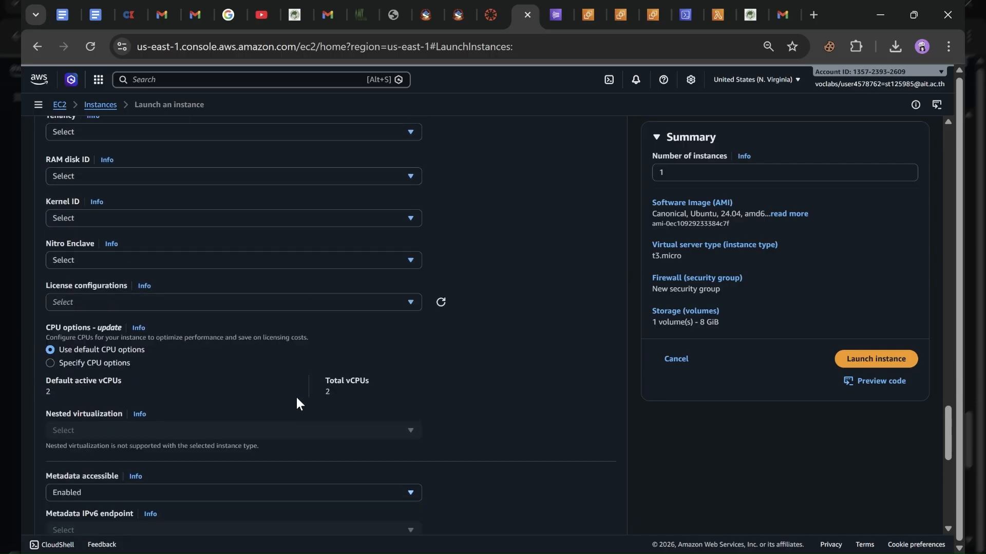
{"action": "scroll", "coordinate": [297, 397], "scroll_direction": "up", "scroll_amount": 12}
{"action": "left_click", "coordinate": [116, 388]}
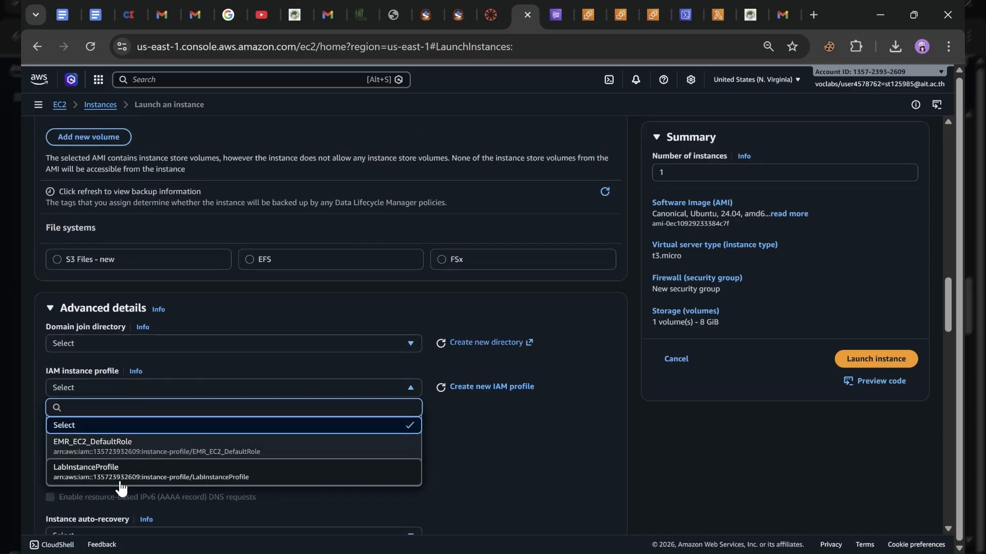
{"action": "left_click", "coordinate": [120, 480]}
Step: Launch the configured instance and go from its summary to the list of all instances
{"action": "scroll", "coordinate": [271, 383], "scroll_direction": "down", "scroll_amount": 20}
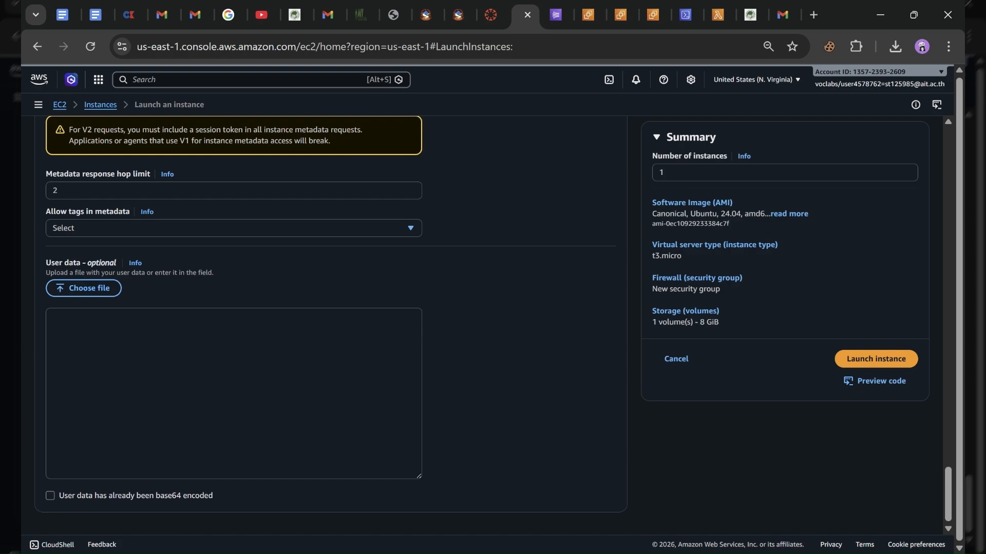
{"action": "left_click", "coordinate": [867, 361]}
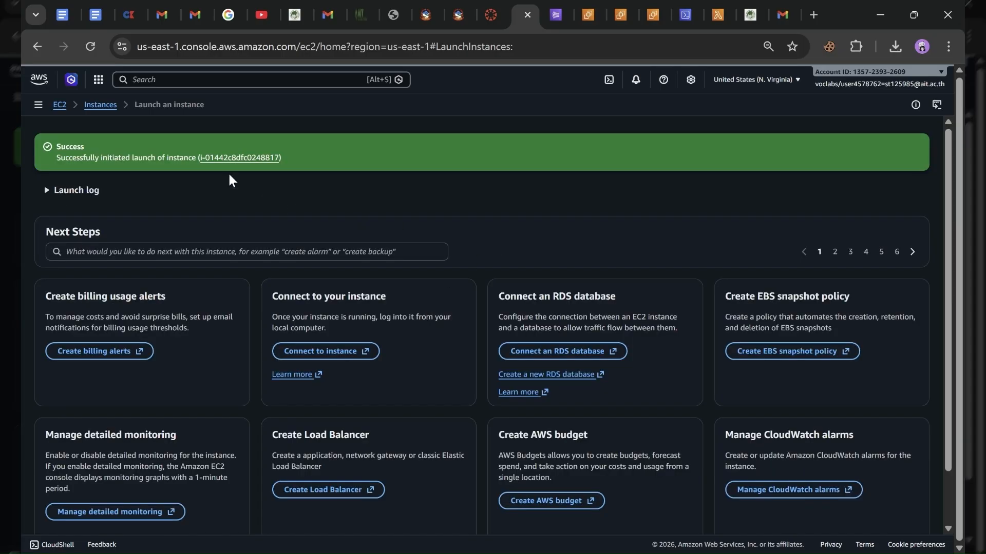
{"action": "left_click", "coordinate": [235, 158]}
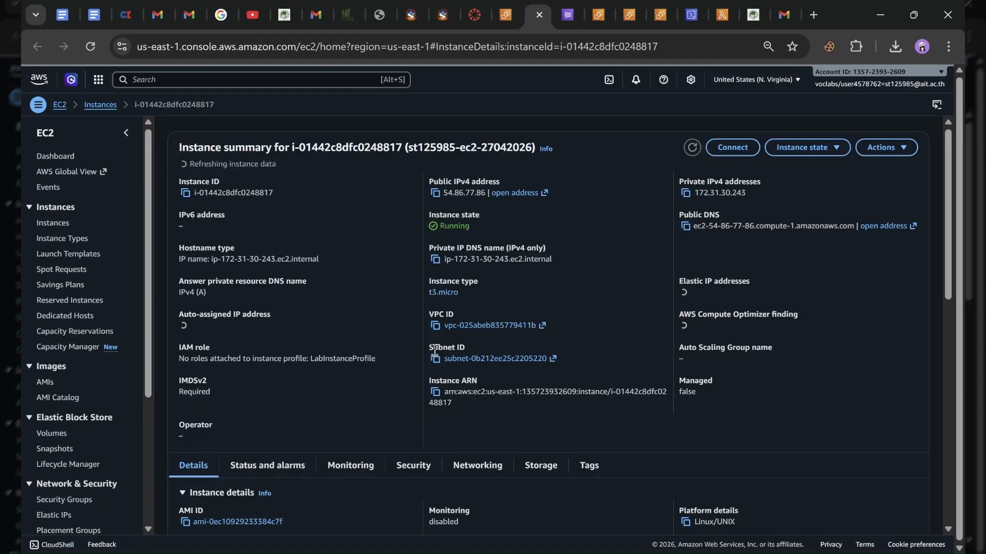
{"action": "left_click", "coordinate": [100, 105]}
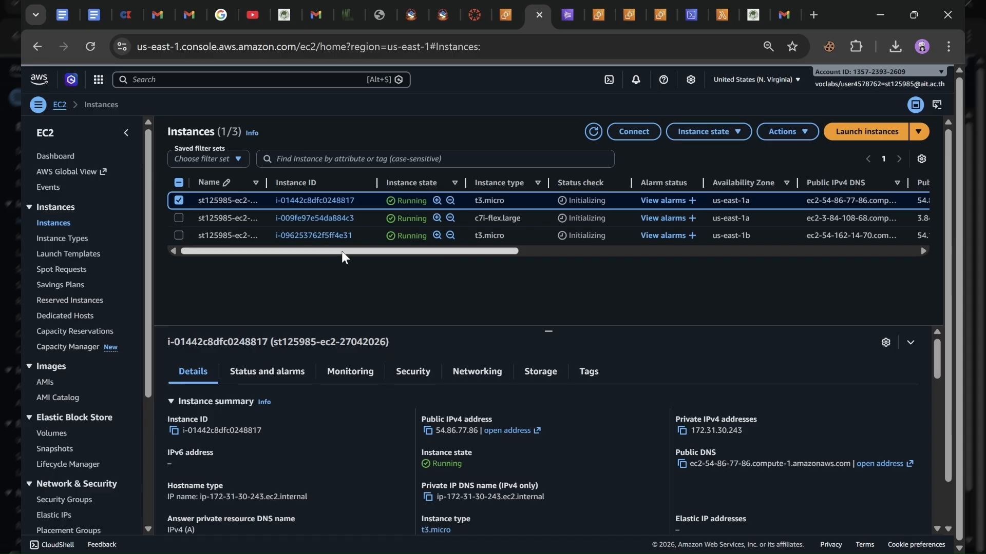
Step: Terminate only the c7i-flex.large instance whose name ends in "-ec2-25042026" and clear its selection
{"action": "left_click", "coordinate": [178, 214]}
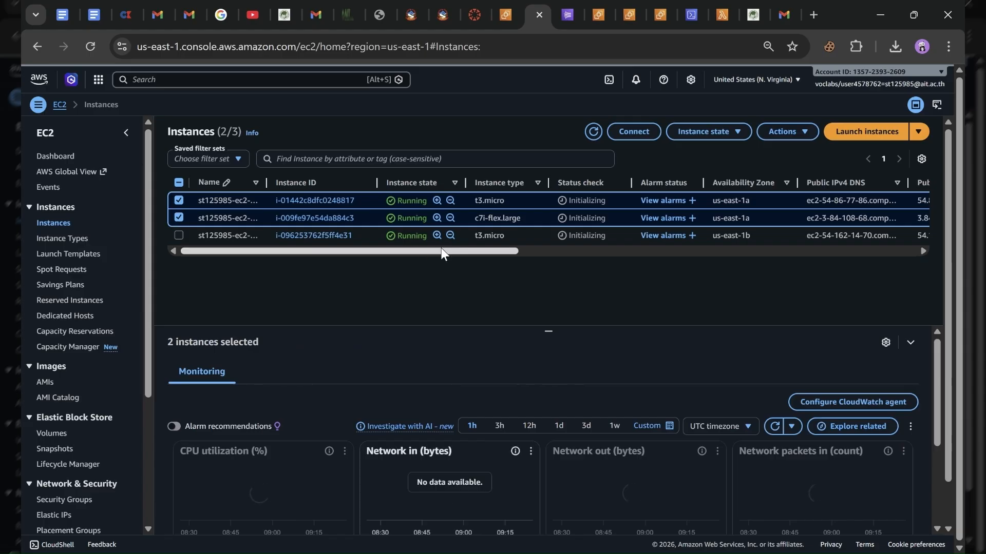
{"action": "left_click_drag", "start_coordinate": [447, 249], "coordinate": [406, 265]}
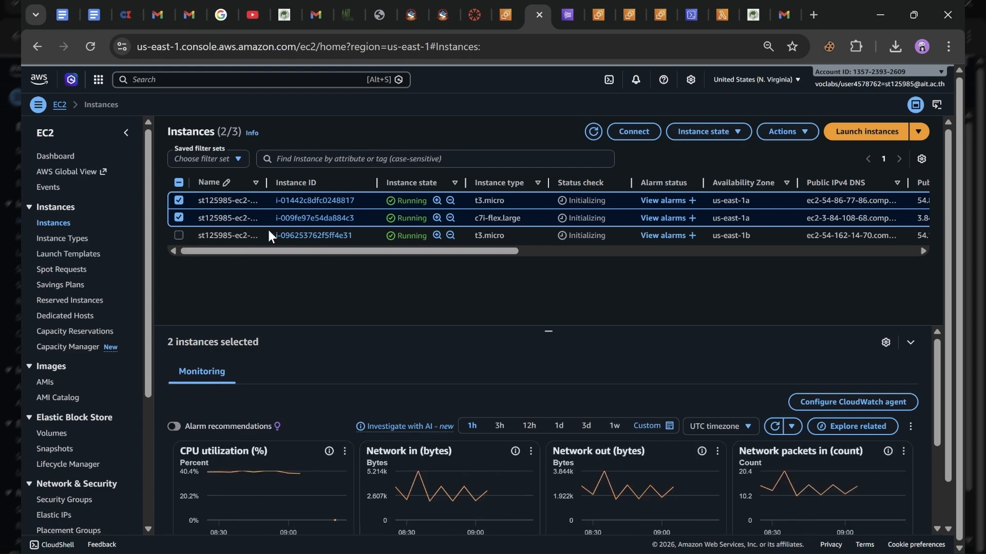
{"action": "left_click_drag", "start_coordinate": [282, 247], "coordinate": [69, 248]}
{"action": "left_click", "coordinate": [180, 201]}
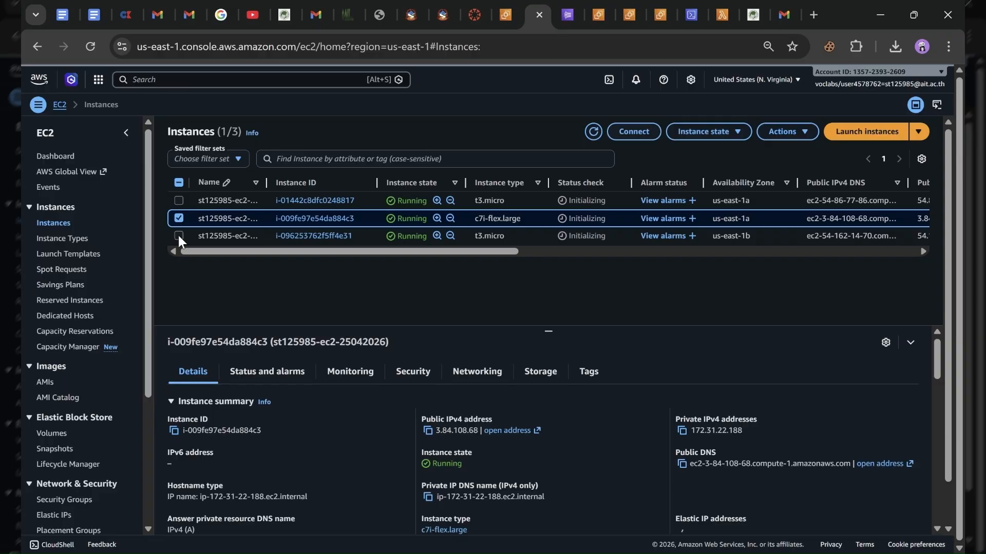
{"action": "left_click", "coordinate": [178, 237]}
{"action": "scroll", "coordinate": [312, 320], "scroll_direction": "down", "scroll_amount": 1}
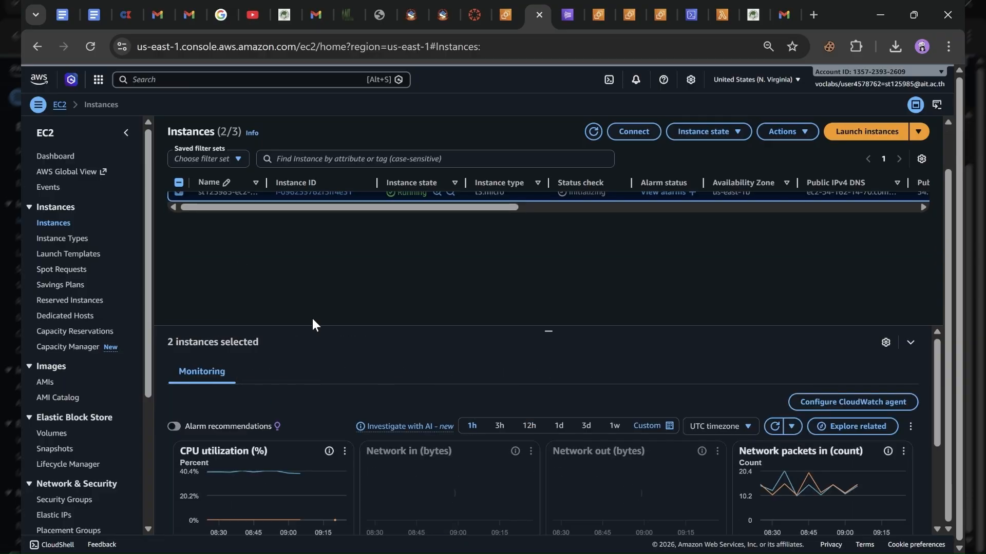
{"action": "scroll", "coordinate": [312, 322], "scroll_direction": "up", "scroll_amount": 1}
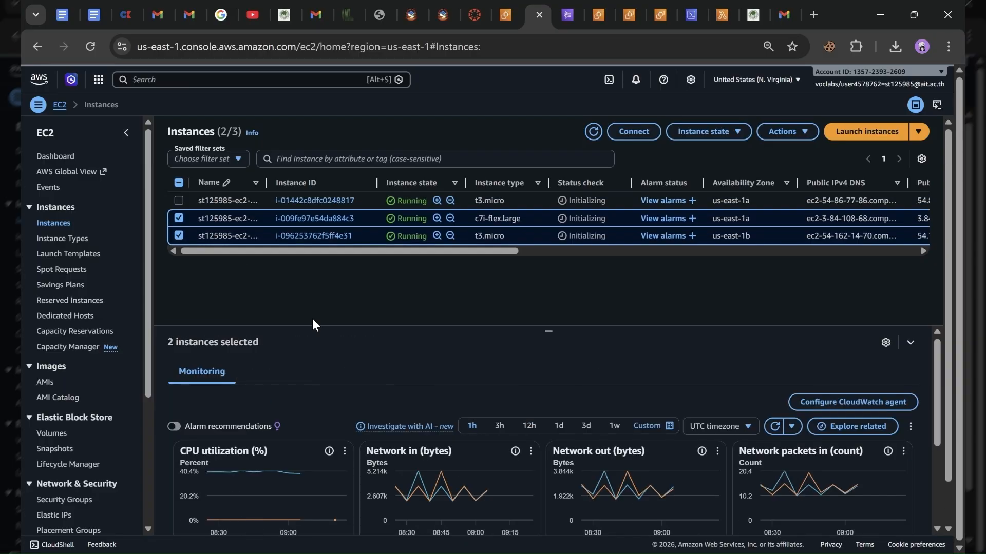
{"action": "left_click", "coordinate": [177, 235]}
{"action": "left_click", "coordinate": [740, 134]}
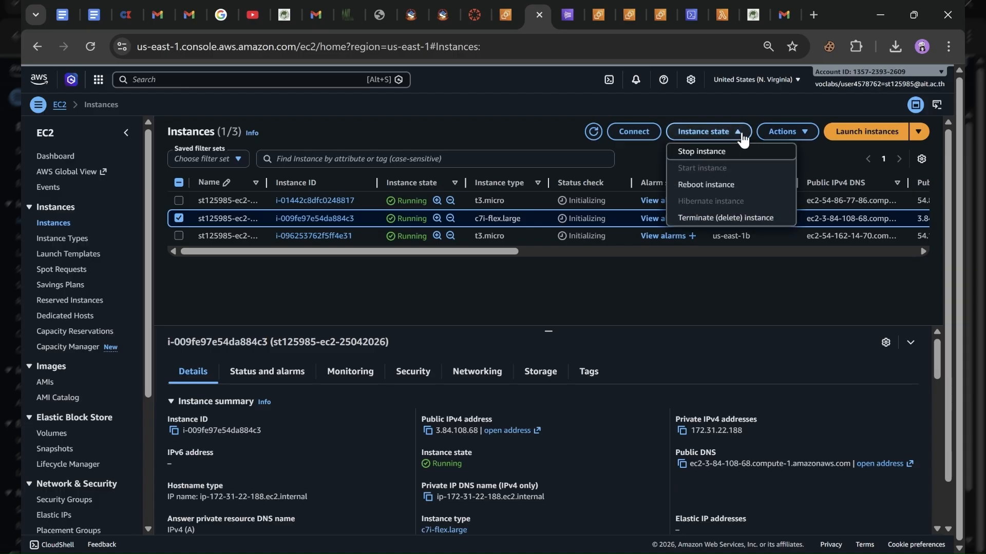
{"action": "left_click", "coordinate": [723, 223]}
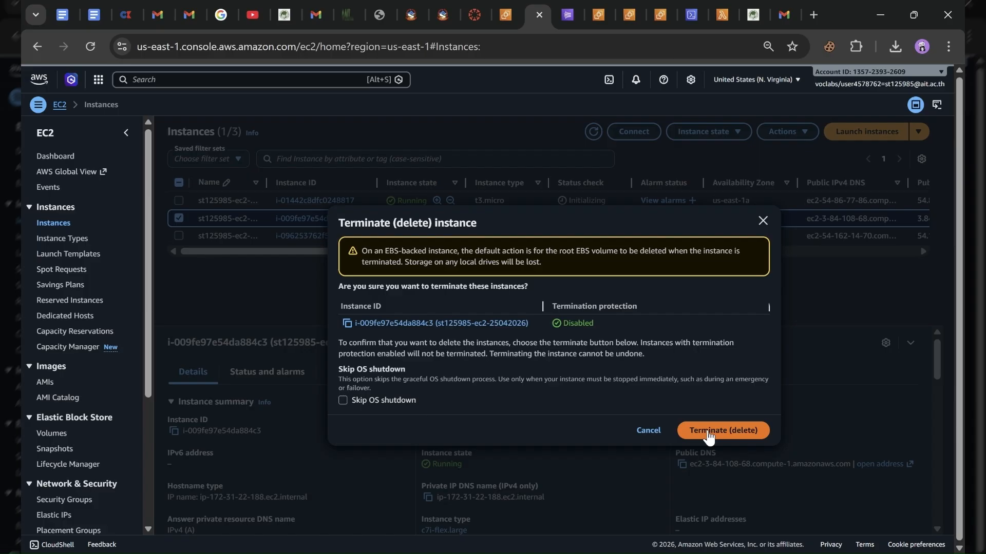
{"action": "left_click", "coordinate": [708, 436]}
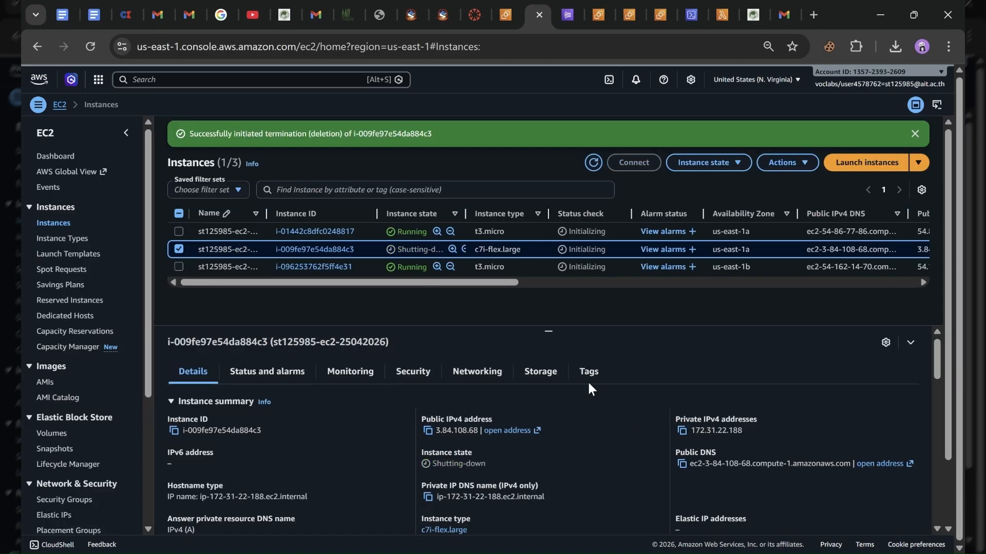
{"action": "scroll", "coordinate": [740, 254], "scroll_direction": "right", "scroll_amount": 5}
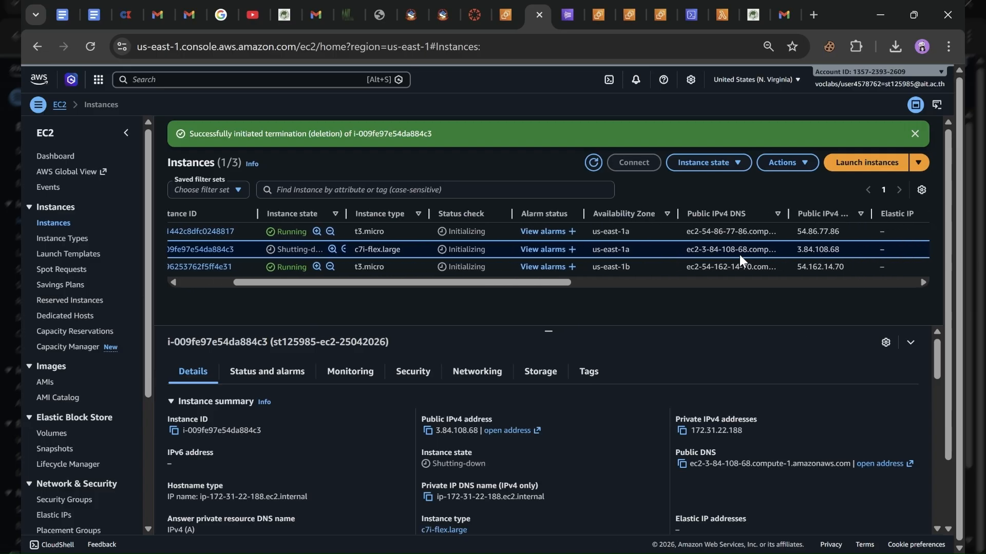
{"action": "scroll", "coordinate": [739, 256], "scroll_direction": "right", "scroll_amount": 10}
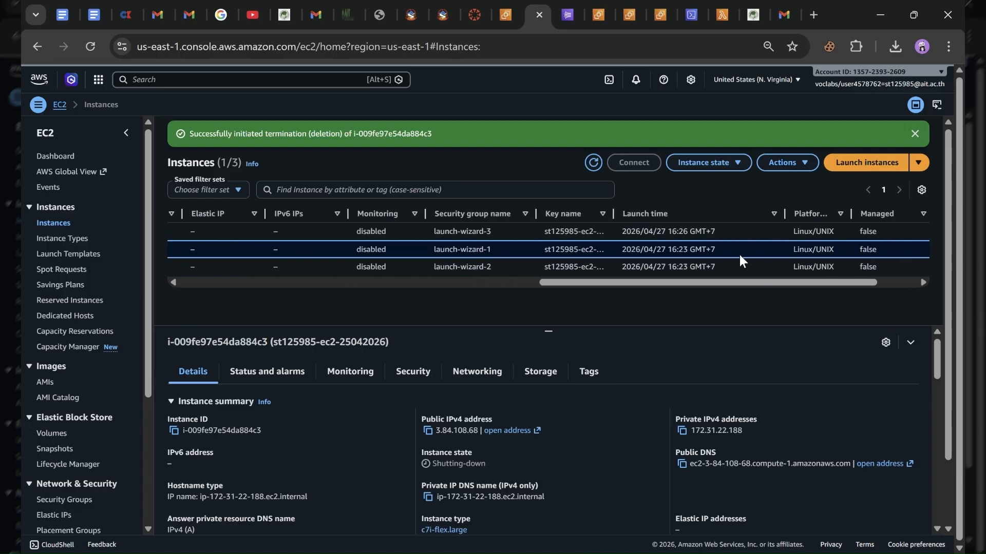
{"action": "scroll", "coordinate": [739, 255], "scroll_direction": "left", "scroll_amount": 15}
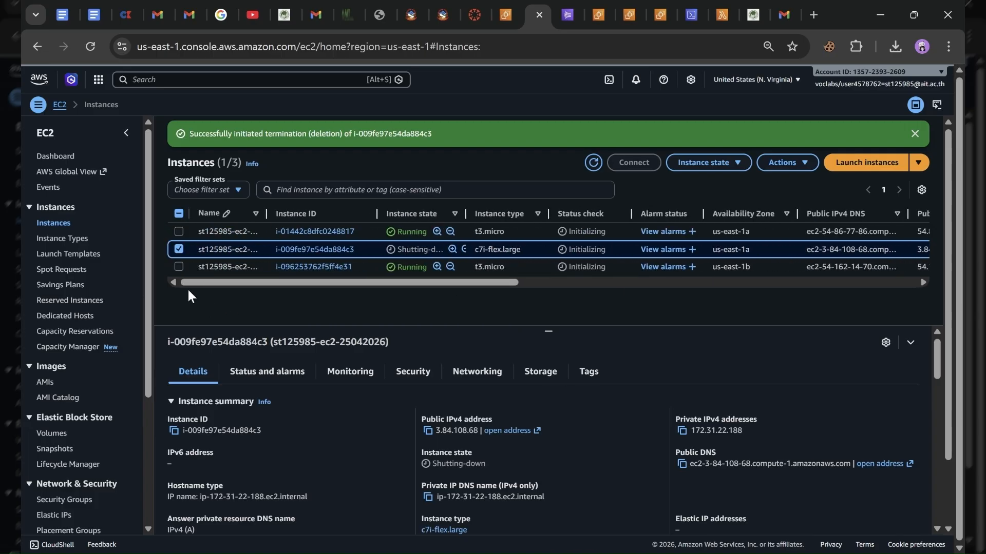
{"action": "left_click", "coordinate": [177, 249]}
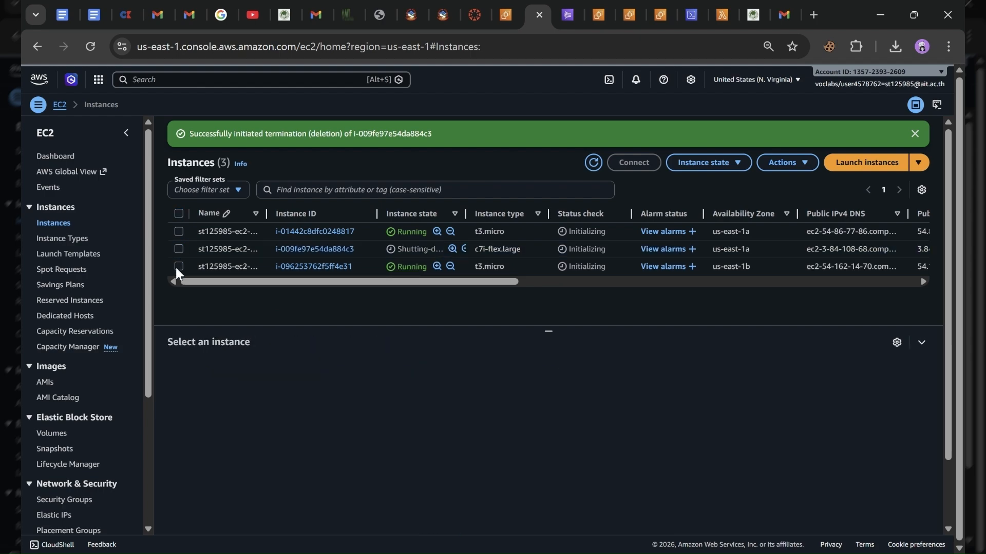
Step: Widen the Name column of the instances list, and terminate the t3.micro instance in us-east-1b
{"action": "left_click", "coordinate": [178, 267]}
{"action": "scroll", "coordinate": [370, 393], "scroll_direction": "down", "scroll_amount": 3}
{"action": "scroll", "coordinate": [371, 398], "scroll_direction": "up", "scroll_amount": 3}
{"action": "scroll", "coordinate": [371, 404], "scroll_direction": "down", "scroll_amount": 1}
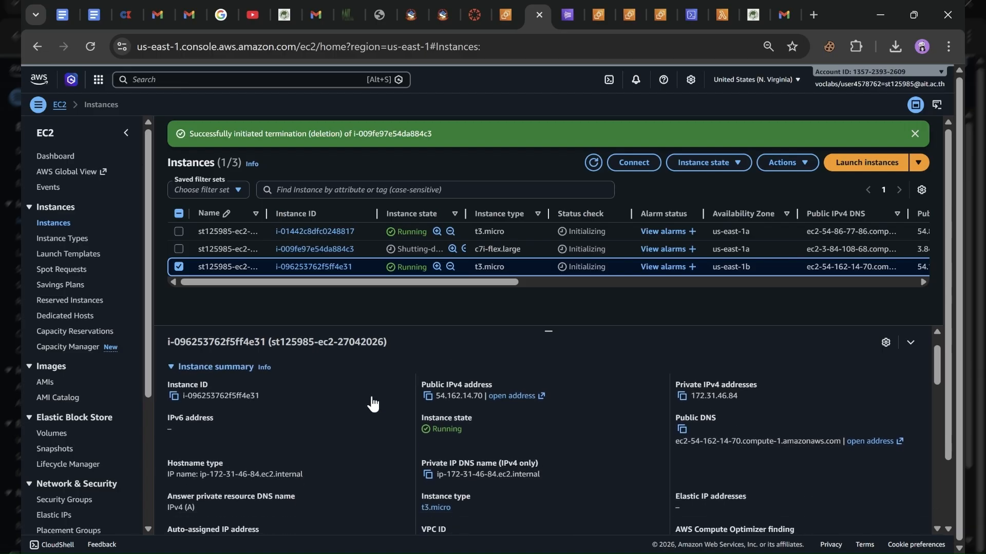
{"action": "scroll", "coordinate": [373, 405], "scroll_direction": "up", "scroll_amount": 1}
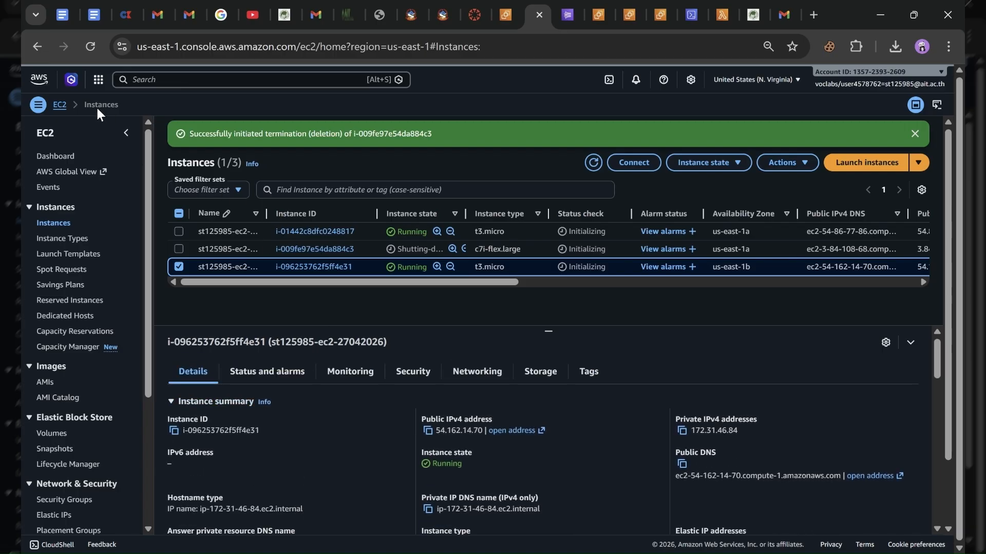
{"action": "left_click_drag", "start_coordinate": [98, 105], "coordinate": [60, 225]}
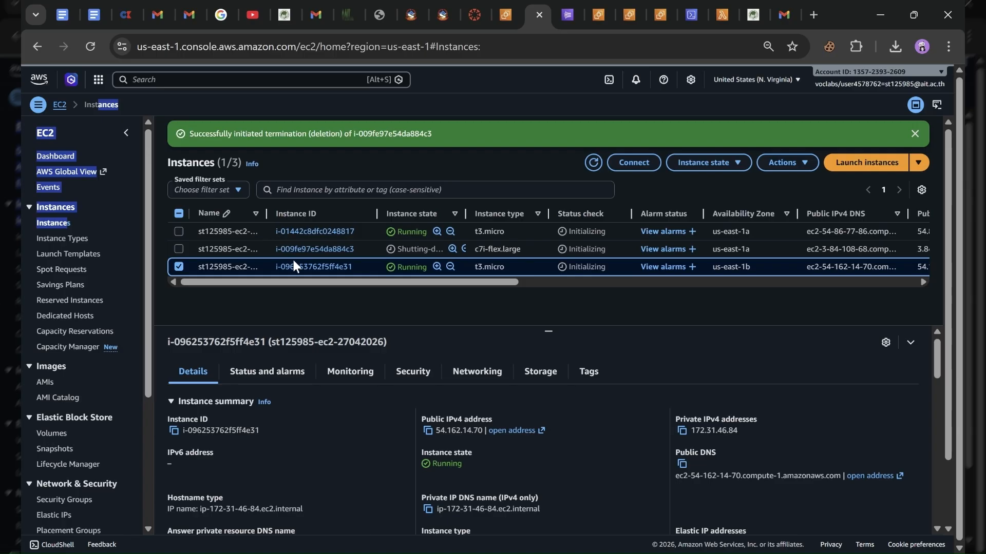
{"action": "left_click_drag", "start_coordinate": [266, 215], "coordinate": [418, 214]}
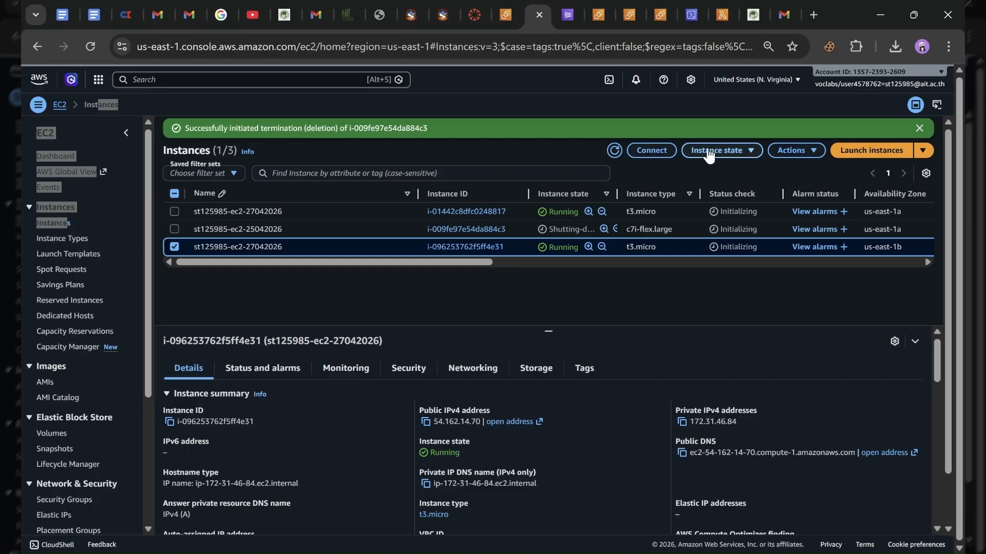
{"action": "left_click", "coordinate": [749, 152]}
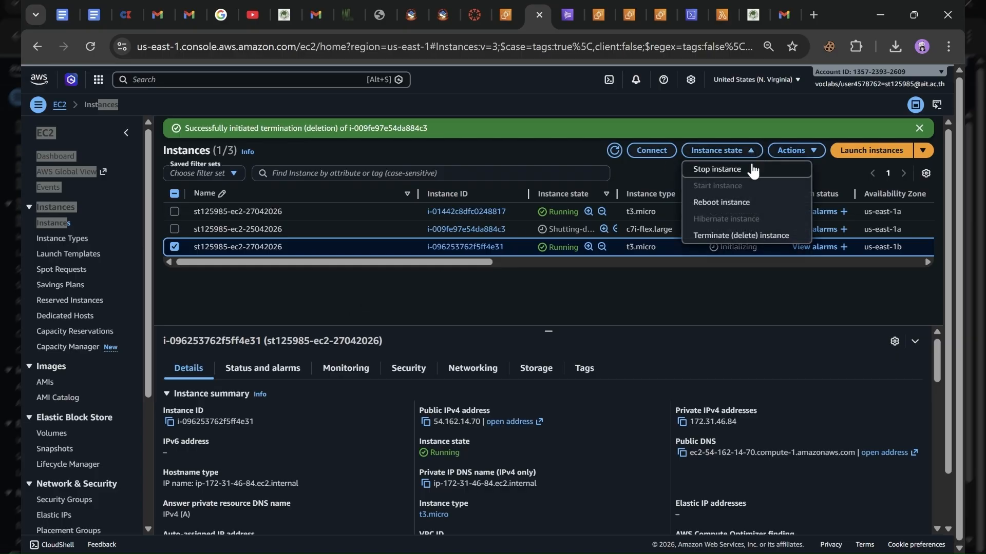
{"action": "left_click", "coordinate": [725, 235]}
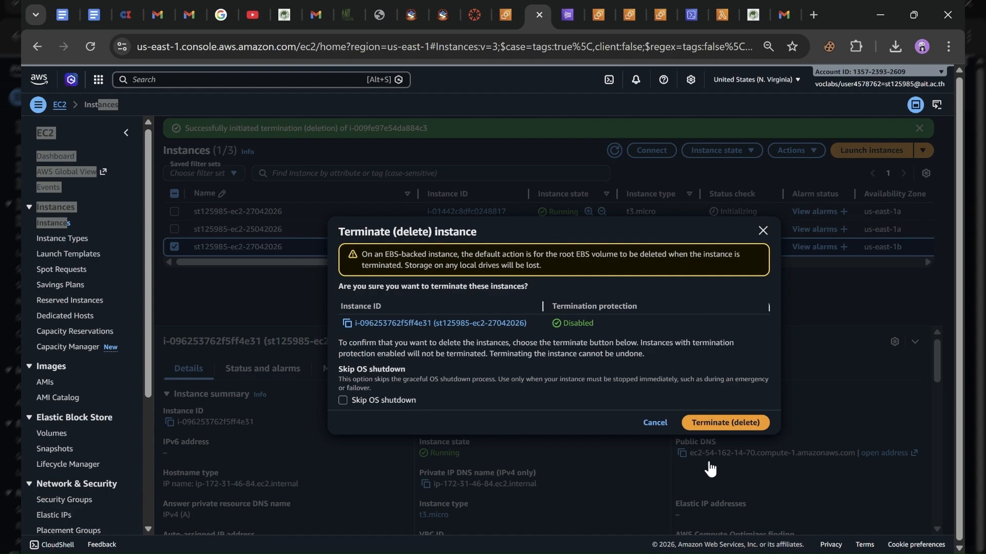
{"action": "left_click", "coordinate": [732, 419]}
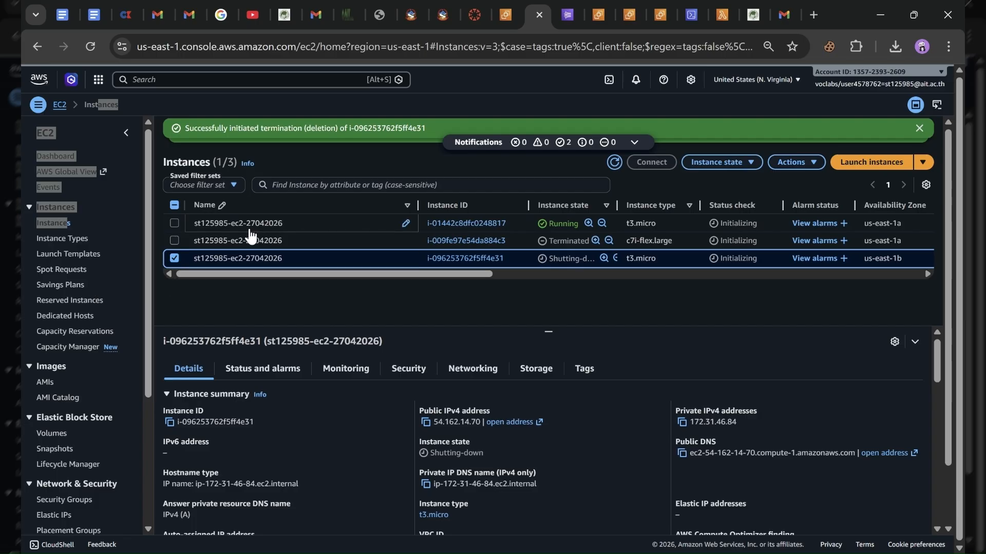
{"action": "left_click", "coordinate": [174, 259]}
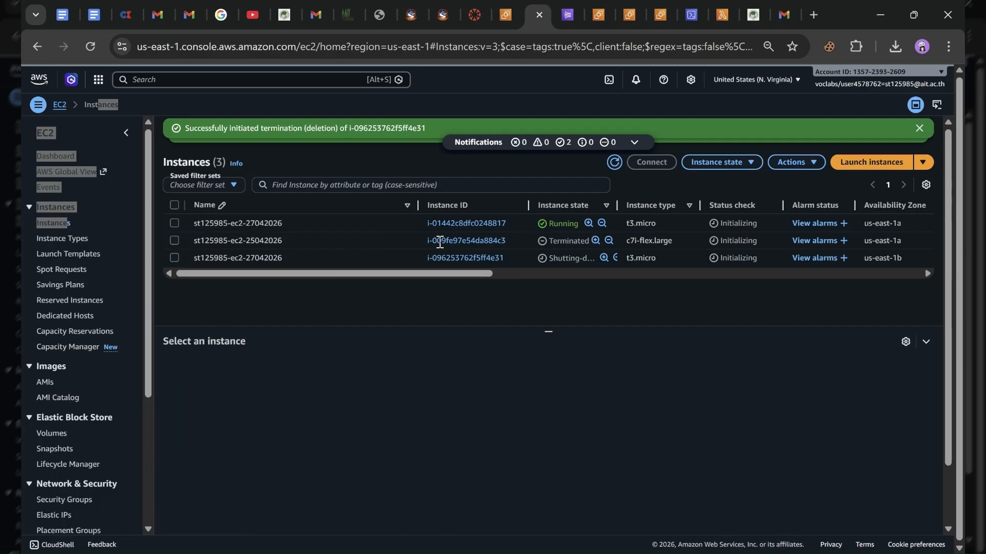
Step: Widen the Public IPv4 address column of the instances list until its full heading fits
{"action": "scroll", "coordinate": [473, 246], "scroll_direction": "right", "scroll_amount": 2}
{"action": "scroll", "coordinate": [590, 220], "scroll_direction": "right", "scroll_amount": 5}
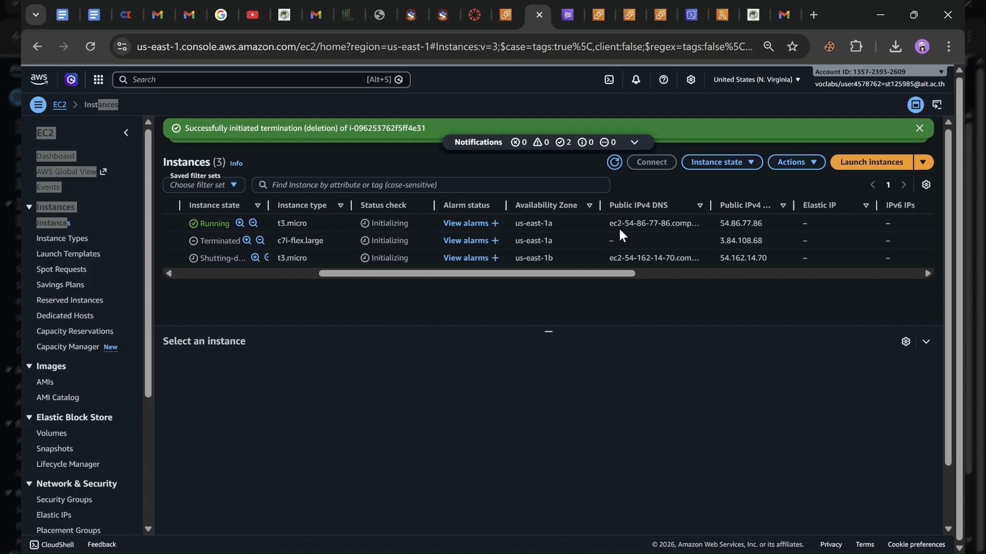
{"action": "scroll", "coordinate": [529, 236], "scroll_direction": "right", "scroll_amount": 5}
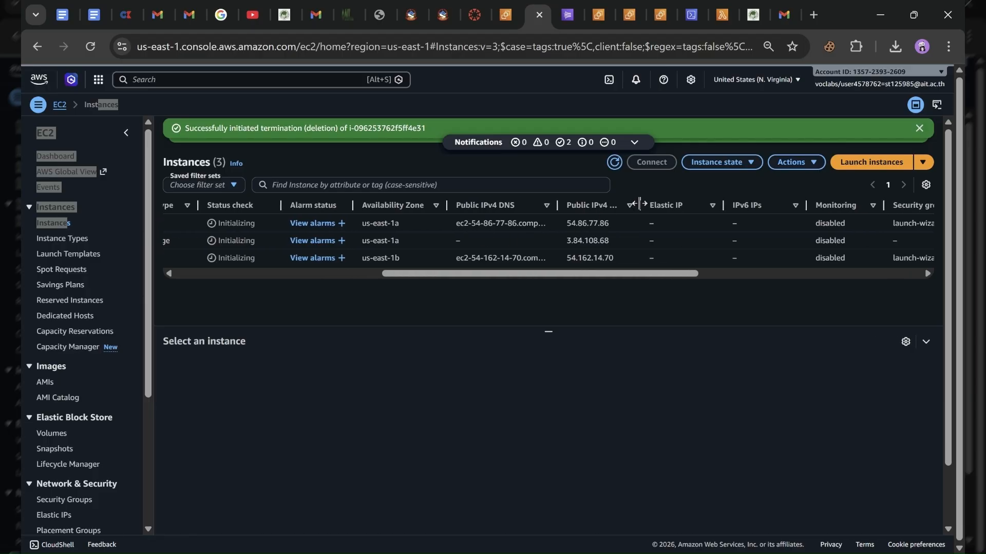
{"action": "left_click_drag", "start_coordinate": [638, 206], "coordinate": [677, 205]}
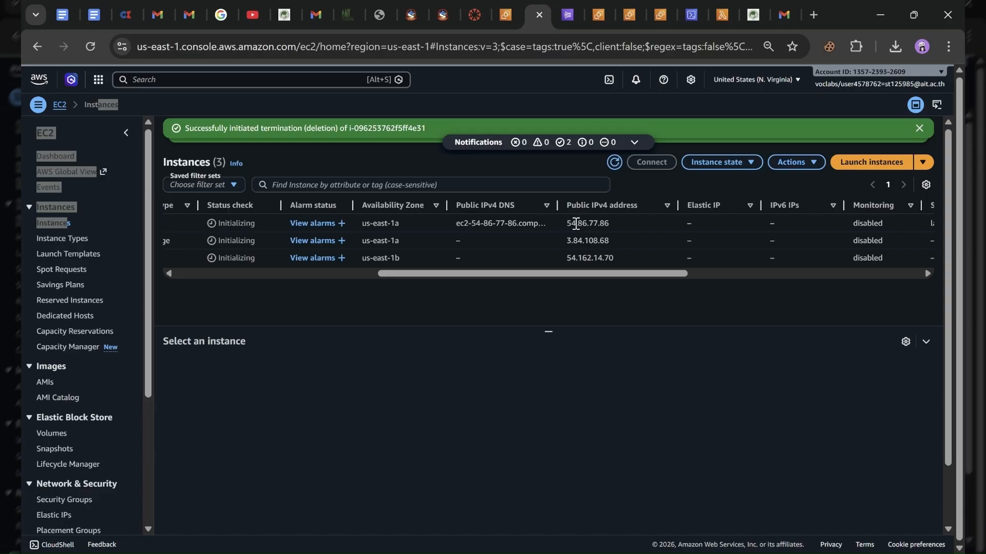
{"action": "scroll", "coordinate": [595, 224], "scroll_direction": "left", "scroll_amount": 9}
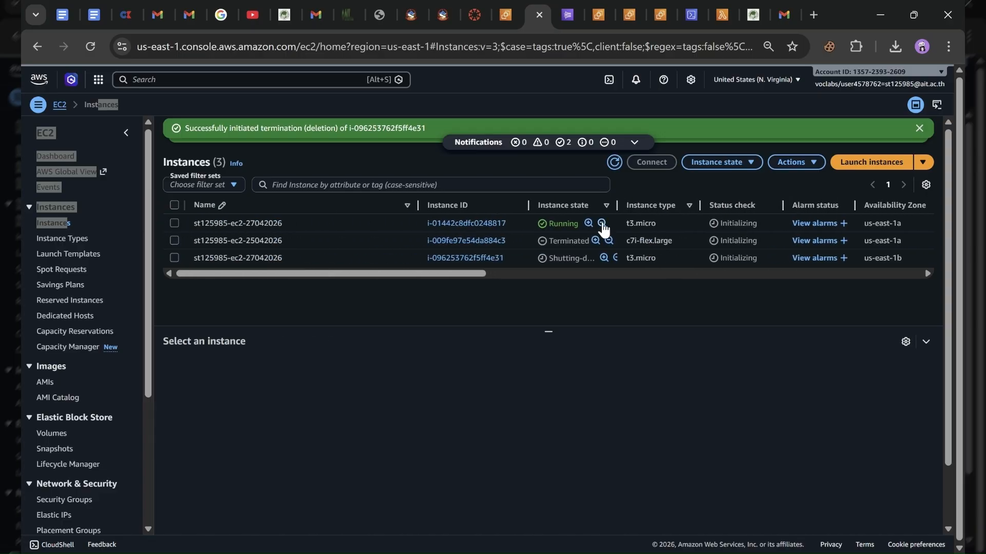
{"action": "scroll", "coordinate": [604, 224], "scroll_direction": "right", "scroll_amount": 6}
{"action": "scroll", "coordinate": [604, 225], "scroll_direction": "left", "scroll_amount": 6}
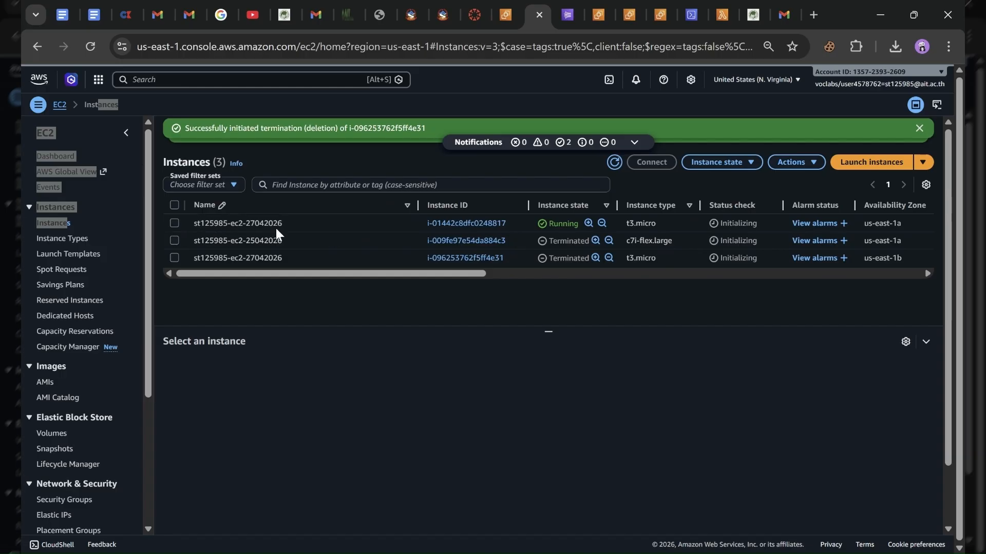
Step: Stop the running t3.micro instance in us-east-1a without skipping the OS shutdown
{"action": "left_click", "coordinate": [174, 224]}
{"action": "scroll", "coordinate": [700, 207], "scroll_direction": "right", "scroll_amount": 5}
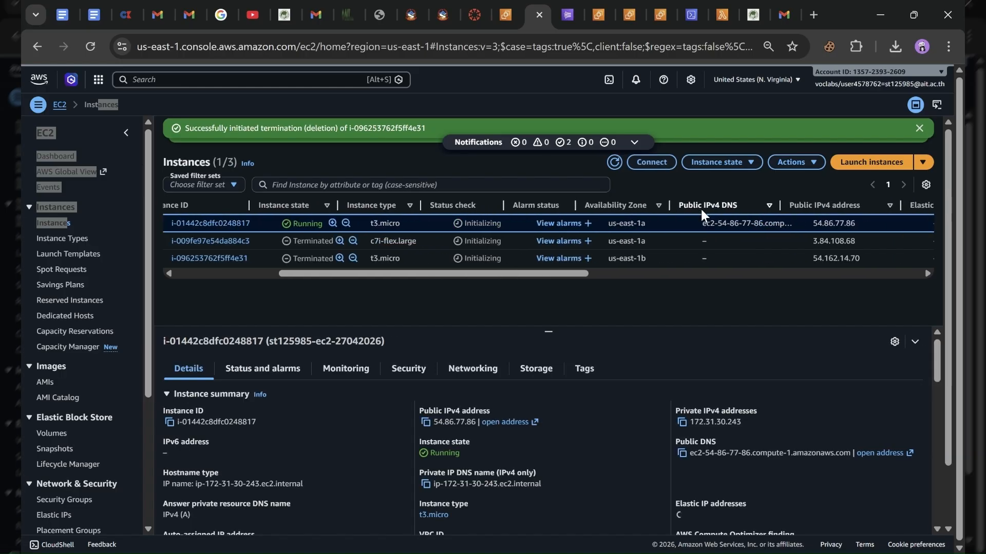
{"action": "left_click", "coordinate": [750, 163]}
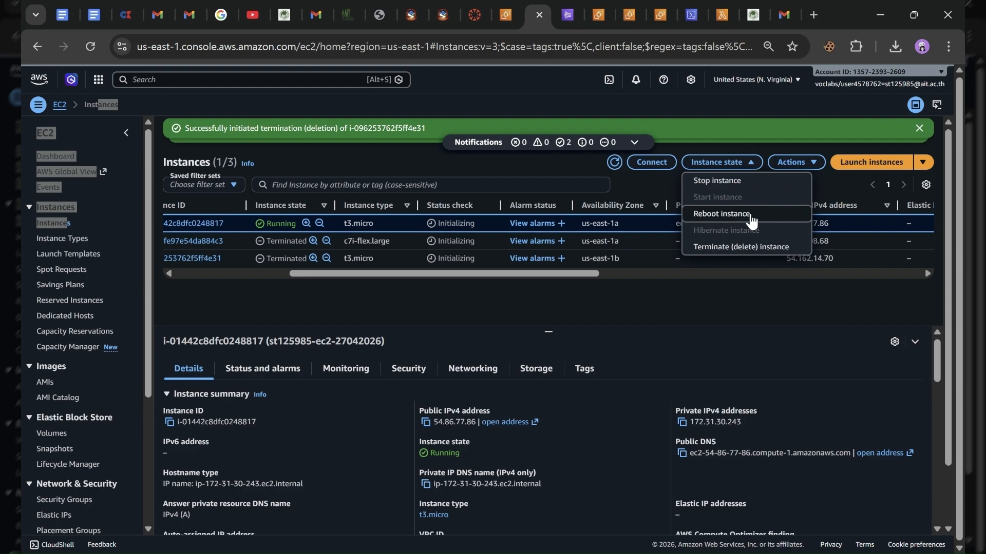
{"action": "left_click", "coordinate": [810, 164]}
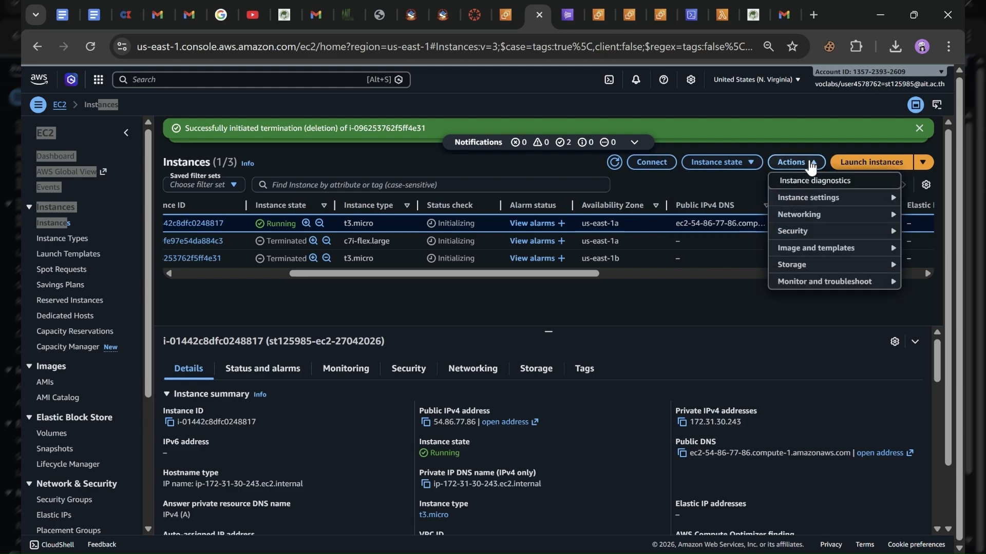
{"action": "left_click", "coordinate": [750, 164]}
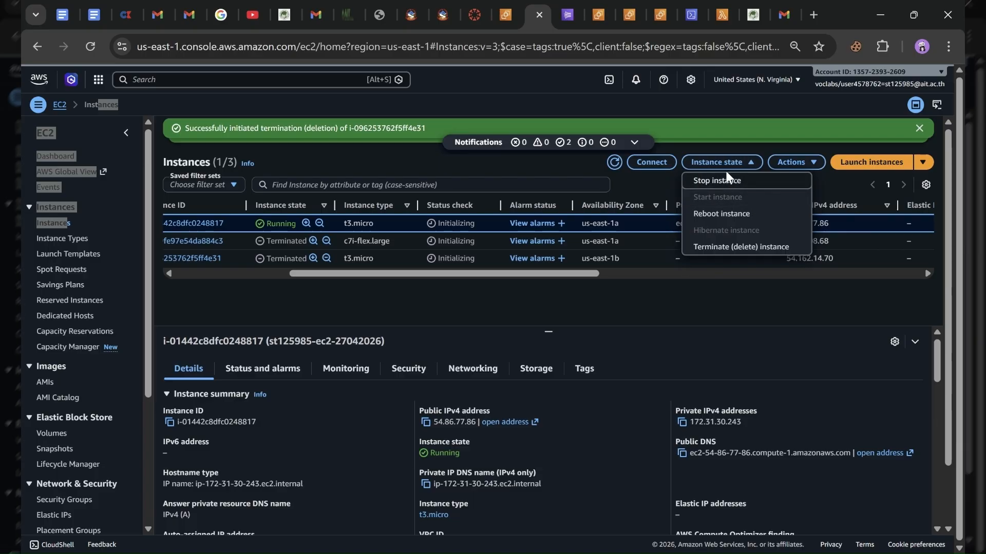
{"action": "left_click", "coordinate": [733, 184]}
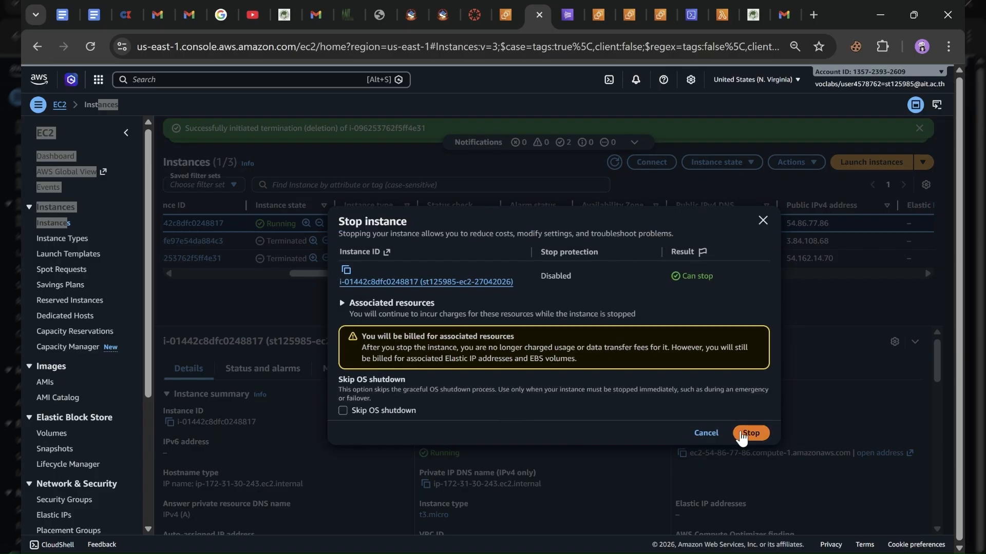
{"action": "left_click", "coordinate": [748, 434]}
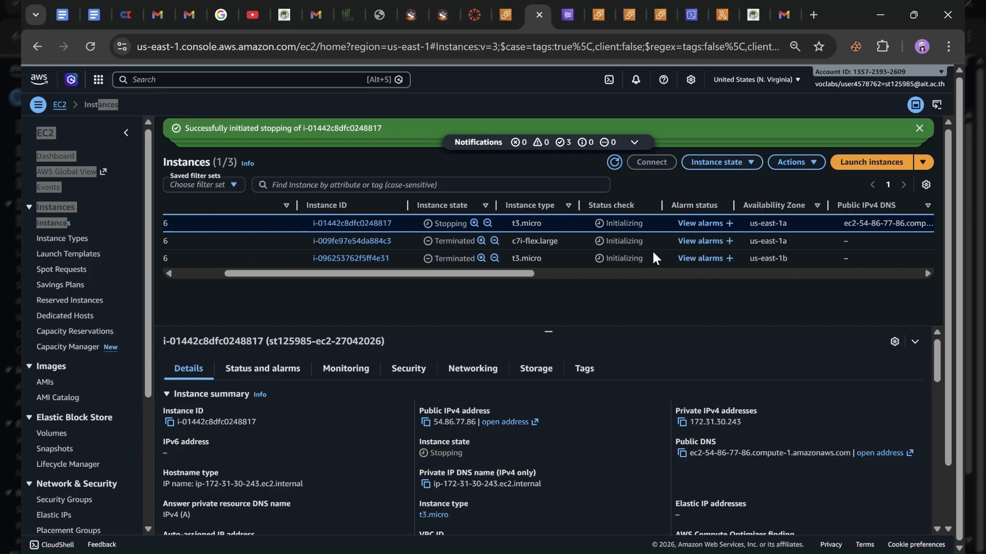
Step: Examine the stopping instance's public IPv4 columns, reload the instances page, and check the same columns again
{"action": "scroll", "coordinate": [653, 257], "scroll_direction": "right", "scroll_amount": 5}
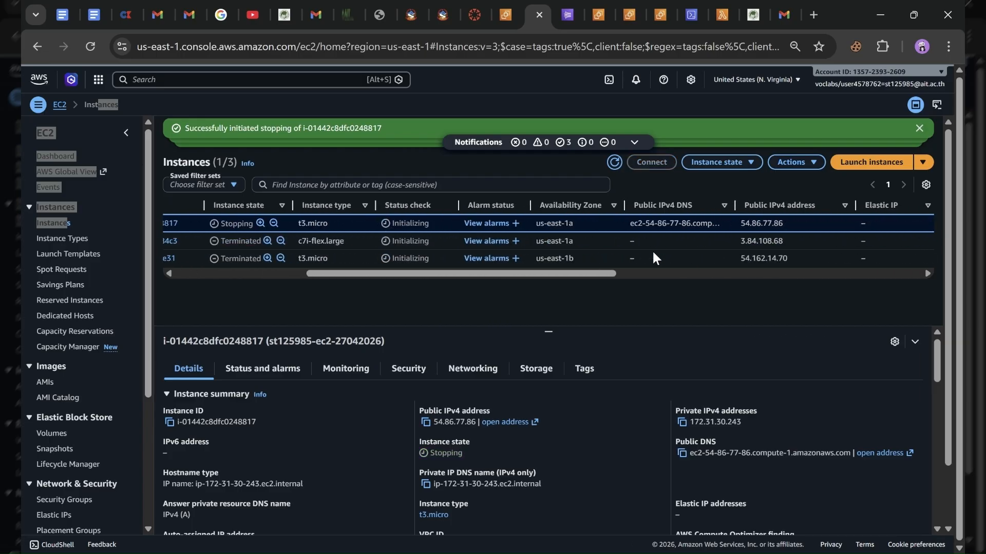
{"action": "scroll", "coordinate": [652, 251], "scroll_direction": "right", "scroll_amount": 2}
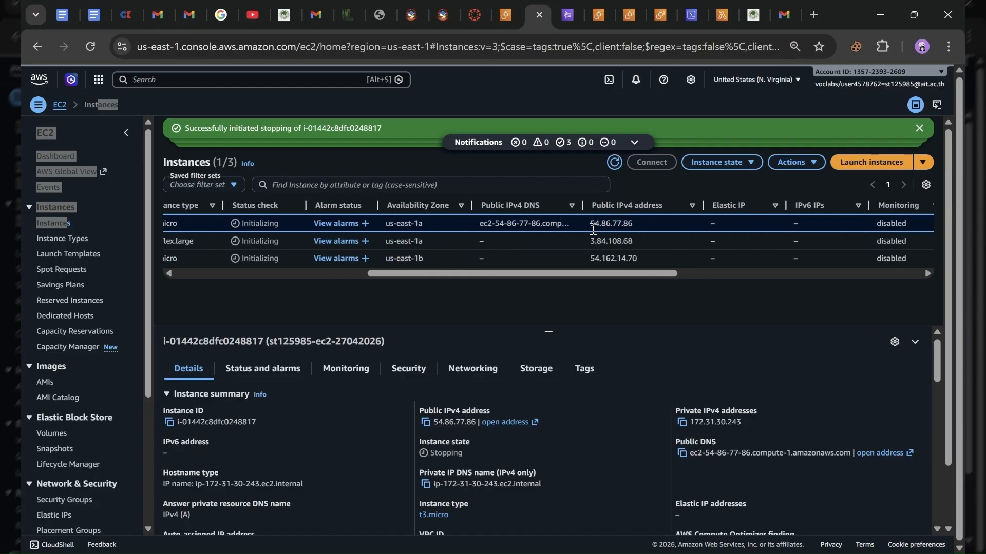
{"action": "scroll", "coordinate": [593, 228], "scroll_direction": "right", "scroll_amount": 2}
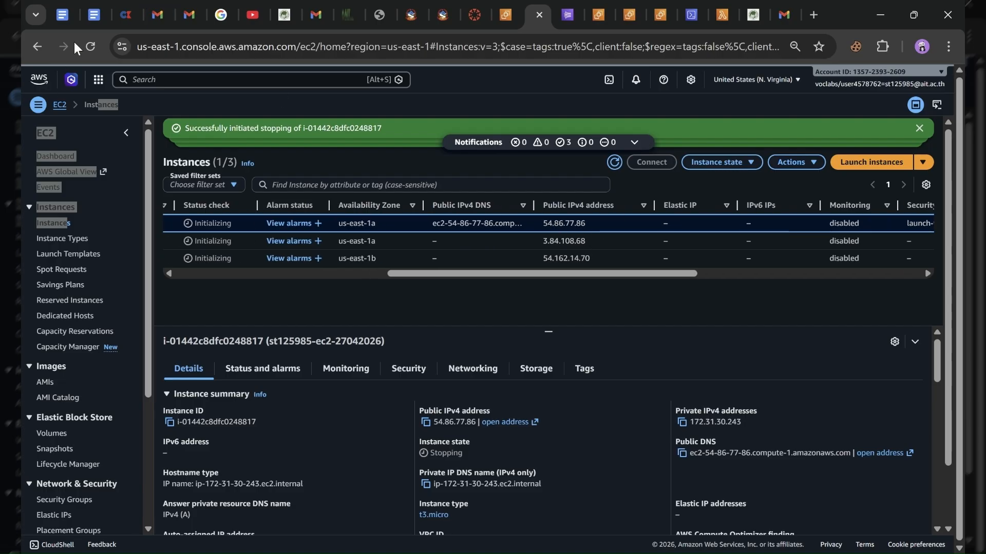
{"action": "left_click", "coordinate": [87, 47]}
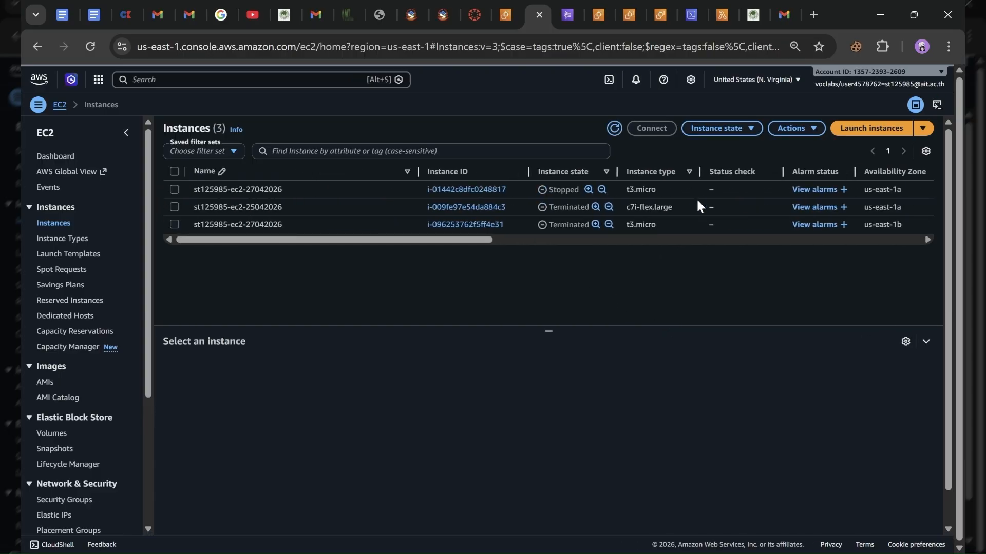
{"action": "scroll", "coordinate": [581, 207], "scroll_direction": "right", "scroll_amount": 10}
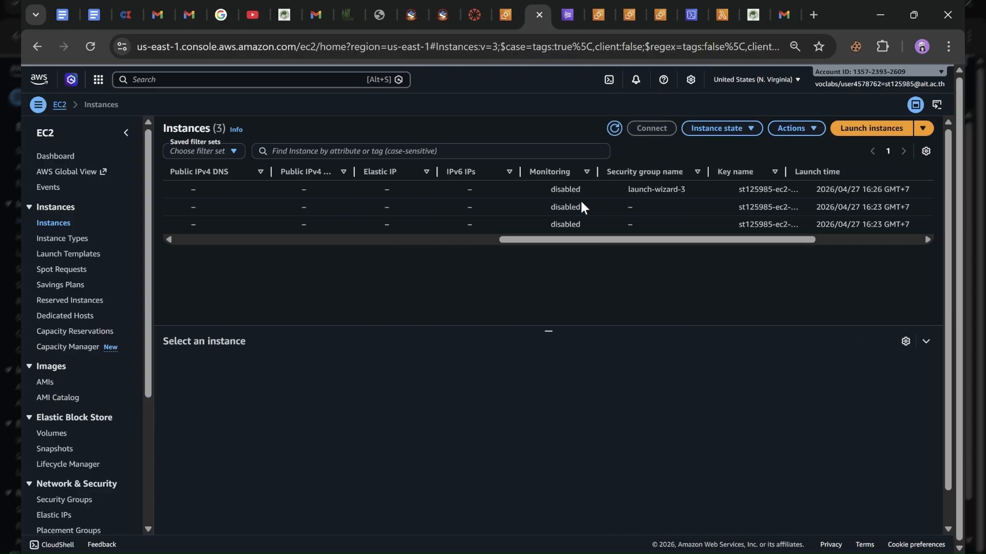
{"action": "scroll", "coordinate": [581, 207], "scroll_direction": "left", "scroll_amount": 5}
{"action": "scroll", "coordinate": [581, 202], "scroll_direction": "left", "scroll_amount": 3}
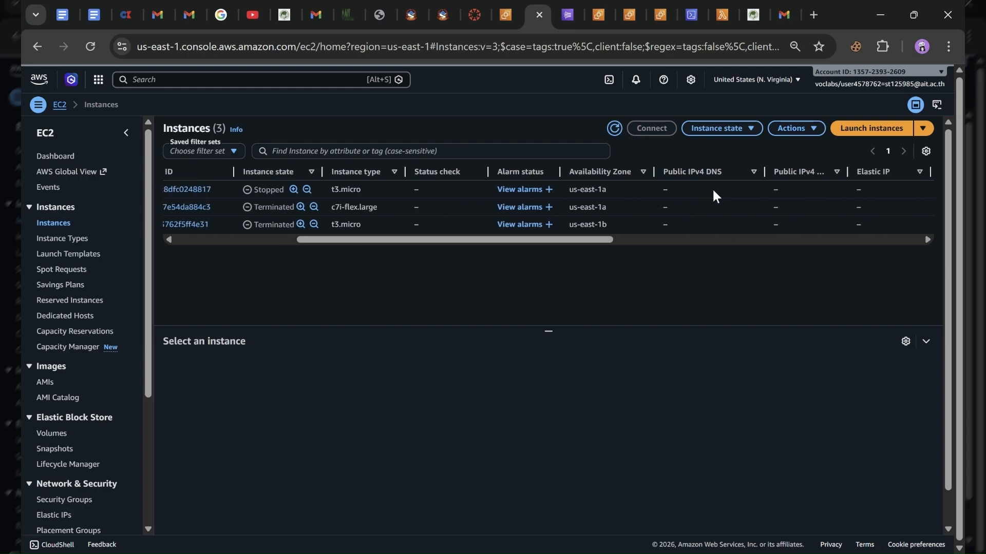
{"action": "scroll", "coordinate": [713, 194], "scroll_direction": "left", "scroll_amount": 5}
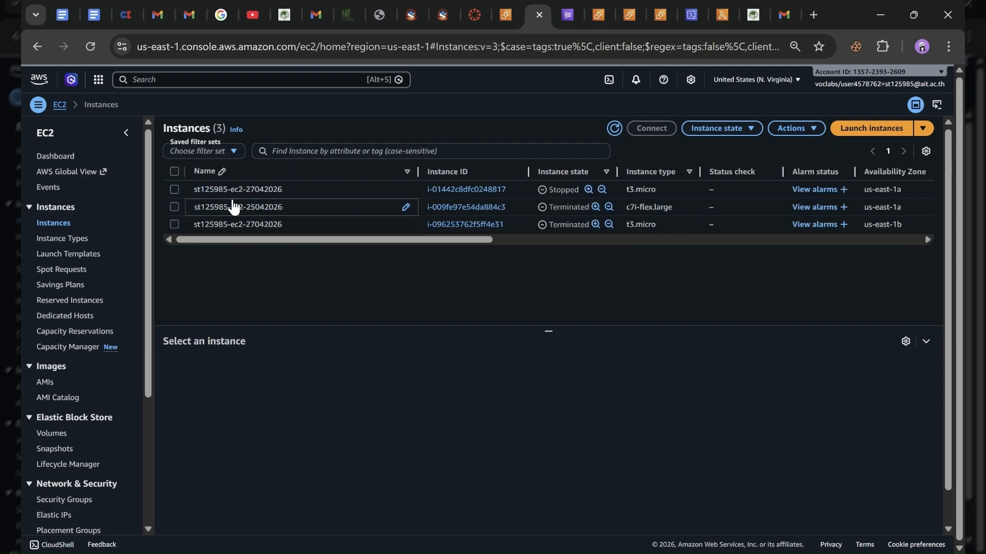
Step: Start the stopped t3.micro instance in us-east-1a again
{"action": "left_click", "coordinate": [171, 189]}
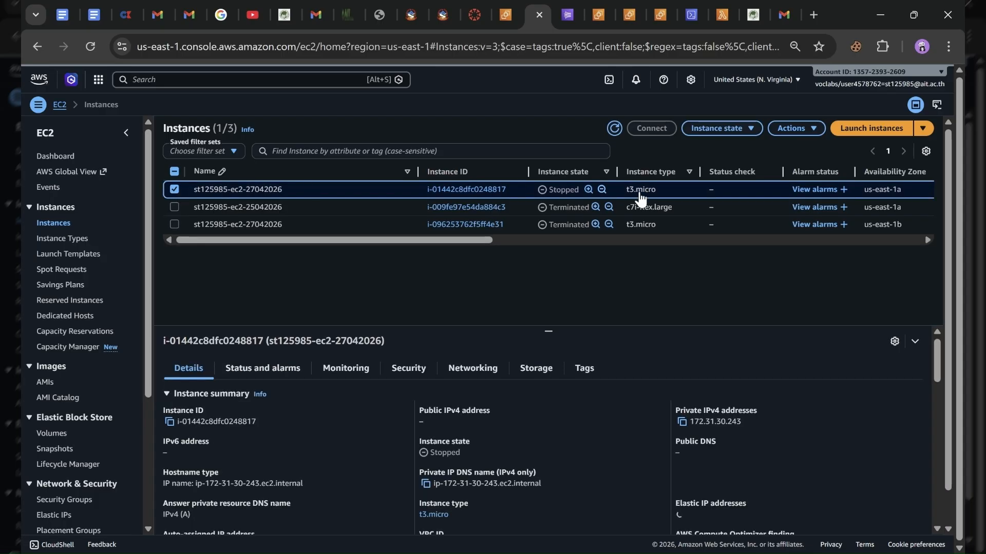
{"action": "scroll", "coordinate": [654, 196], "scroll_direction": "right", "scroll_amount": 3}
{"action": "scroll", "coordinate": [654, 196], "scroll_direction": "left", "scroll_amount": 4}
{"action": "scroll", "coordinate": [532, 232], "scroll_direction": "right", "scroll_amount": 4}
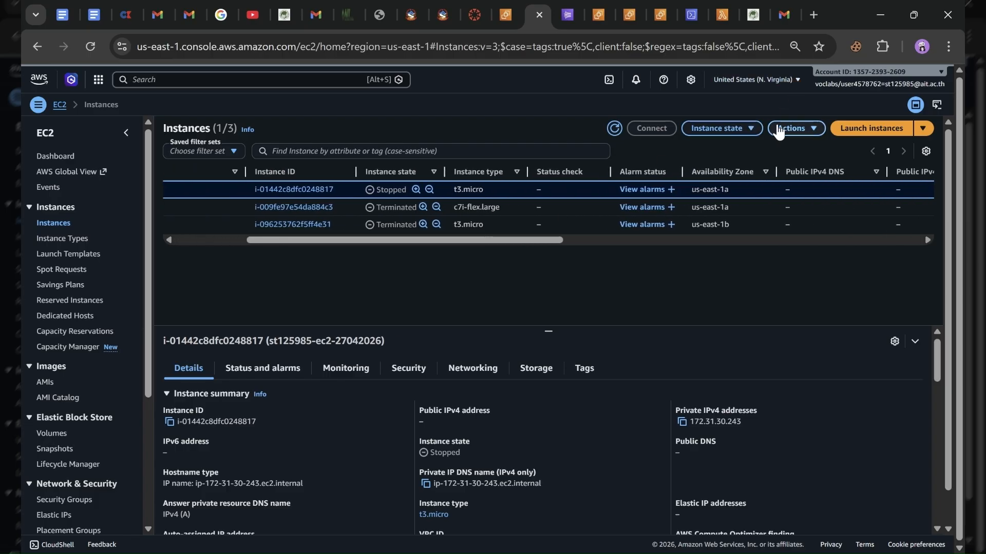
{"action": "left_click", "coordinate": [754, 132]}
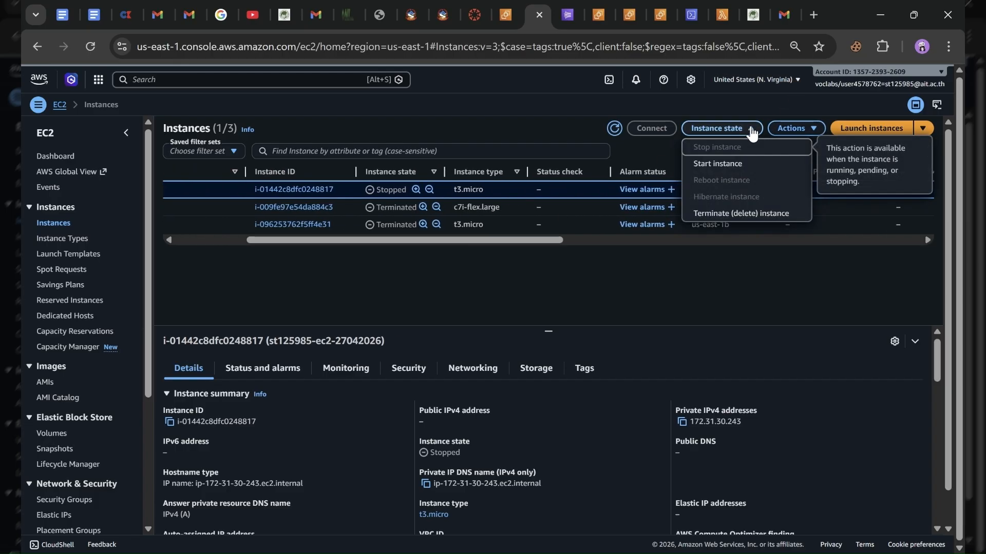
{"action": "left_click", "coordinate": [739, 164]}
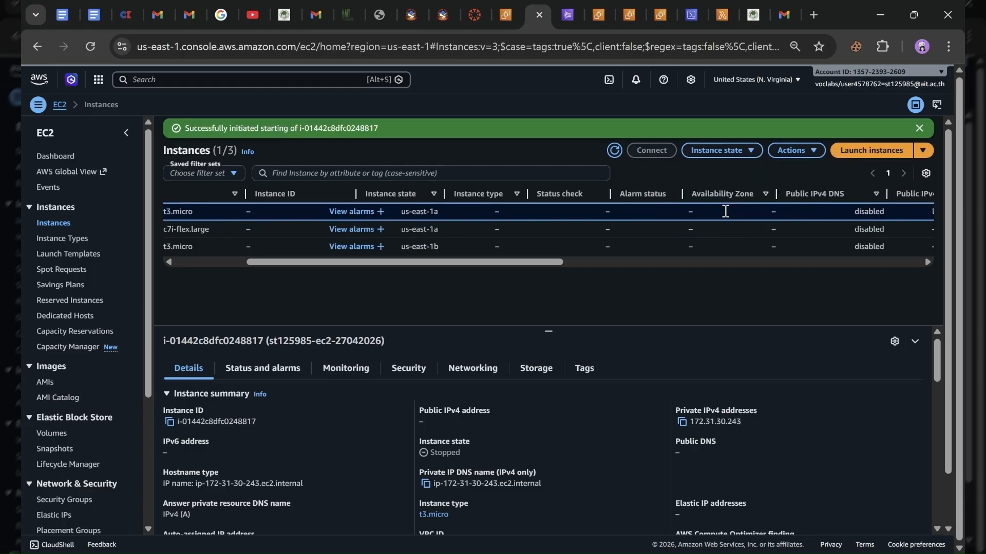
Step: Check the restarted instance's public IPv4 address in the instances list, reloading the page to get its current details
{"action": "scroll", "coordinate": [725, 210], "scroll_direction": "right", "scroll_amount": 10}
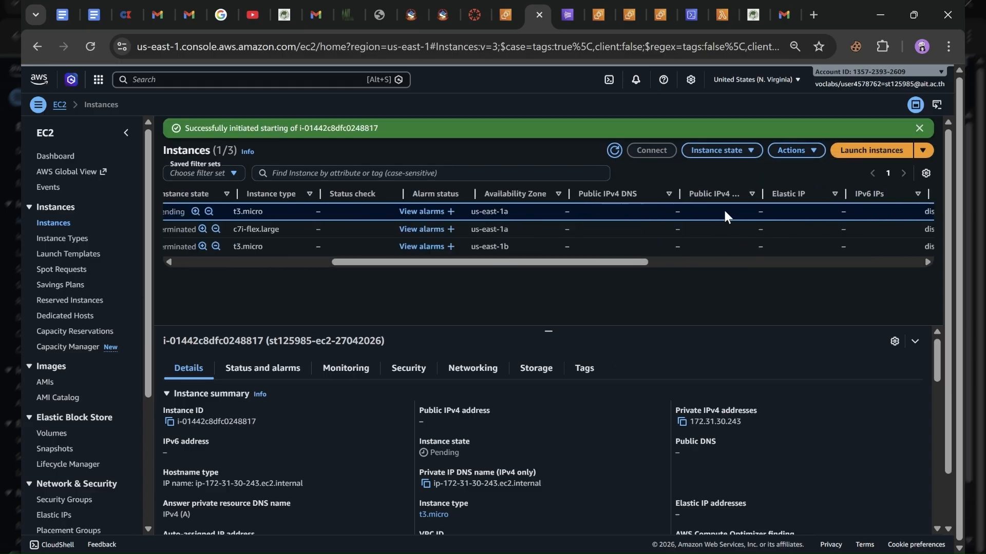
{"action": "scroll", "coordinate": [566, 229], "scroll_direction": "left", "scroll_amount": 3}
{"action": "scroll", "coordinate": [551, 223], "scroll_direction": "left", "scroll_amount": 3}
{"action": "scroll", "coordinate": [594, 211], "scroll_direction": "right", "scroll_amount": 8}
{"action": "scroll", "coordinate": [593, 211], "scroll_direction": "left", "scroll_amount": 10}
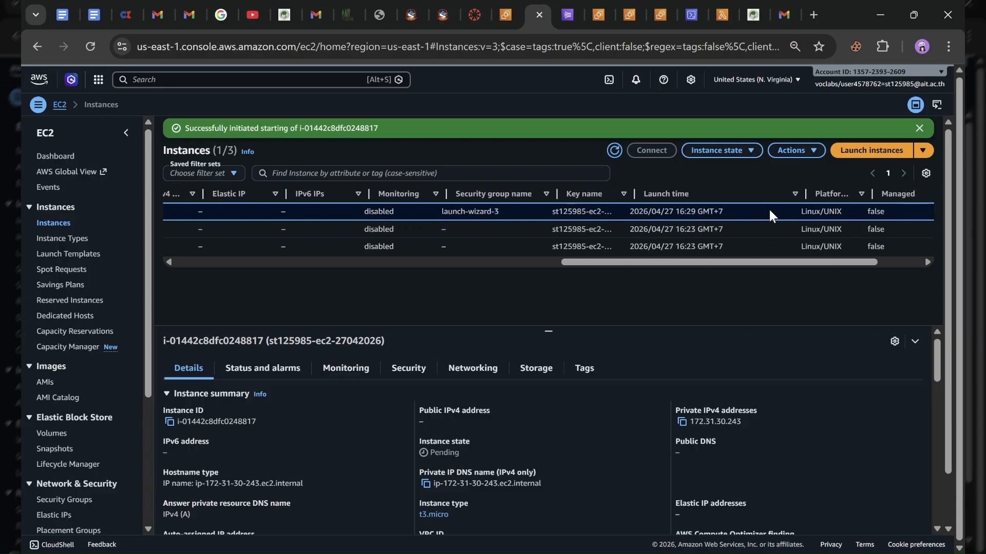
{"action": "left_click", "coordinate": [90, 47]}
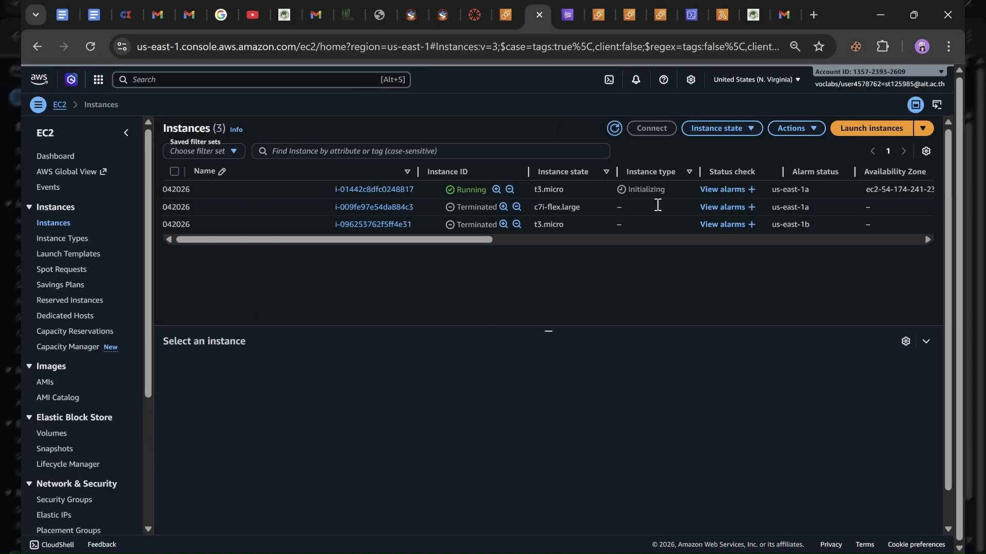
{"action": "scroll", "coordinate": [656, 202], "scroll_direction": "right", "scroll_amount": 10}
{"action": "scroll", "coordinate": [530, 205], "scroll_direction": "left", "scroll_amount": 10}
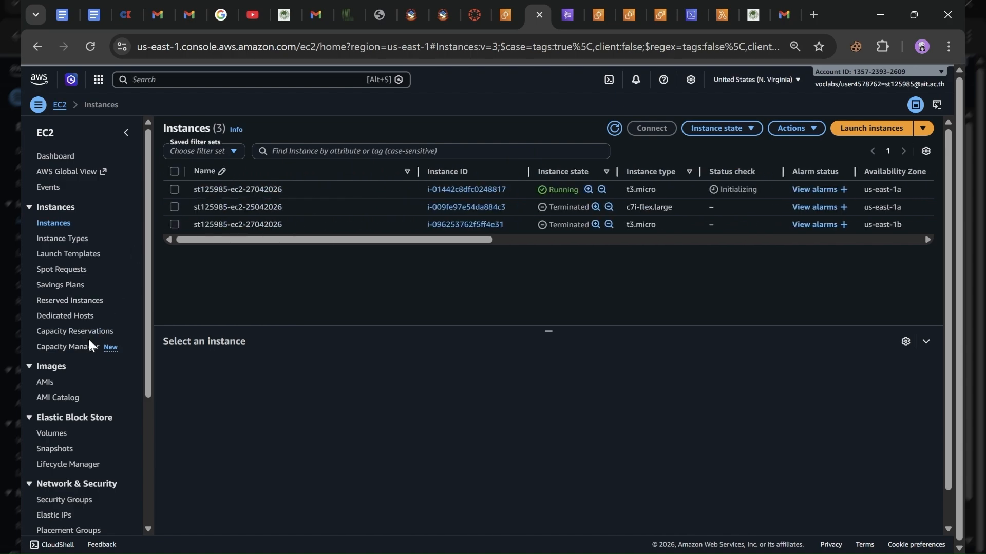
Step: Go to Elastic IPs and allocate an address from Amazon's pool of IPv4 addresses in the us-east-1 network border group
{"action": "key", "text": "alt+Tab"}
{"action": "key", "text": "alt+Tab"}
{"action": "scroll", "coordinate": [89, 355], "scroll_direction": "down", "scroll_amount": 3}
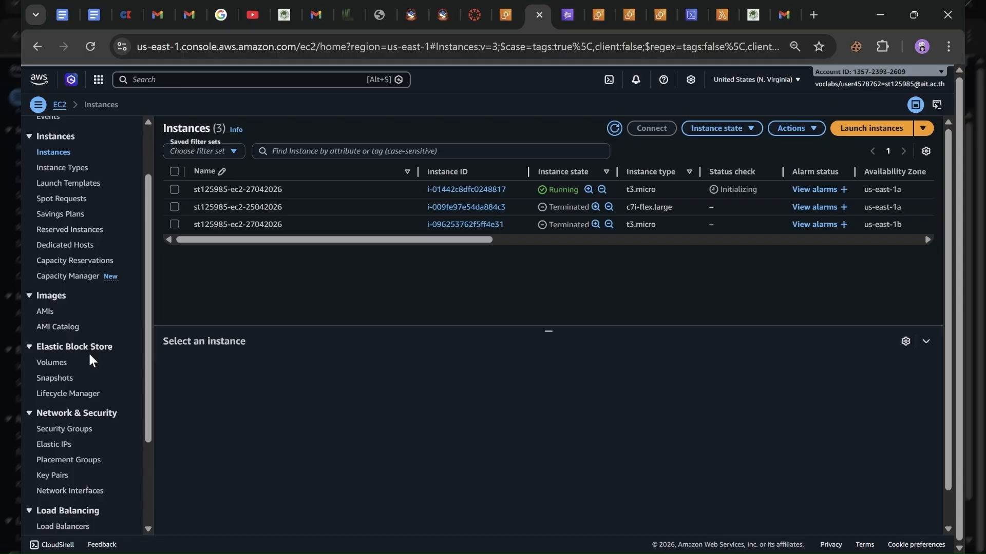
{"action": "scroll", "coordinate": [89, 355], "scroll_direction": "down", "scroll_amount": 1}
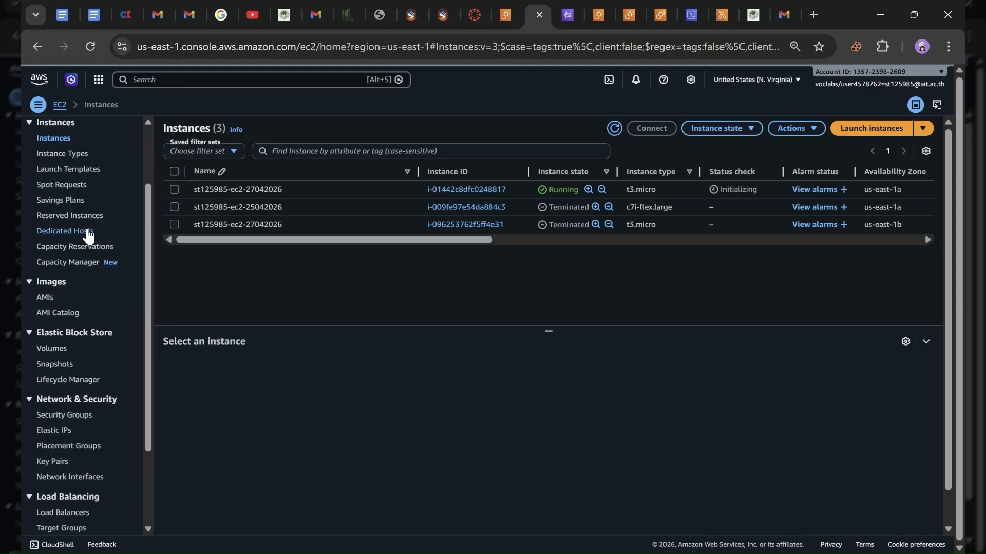
{"action": "scroll", "coordinate": [92, 427], "scroll_direction": "down", "scroll_amount": 3}
{"action": "scroll", "coordinate": [92, 427], "scroll_direction": "down", "scroll_amount": 2}
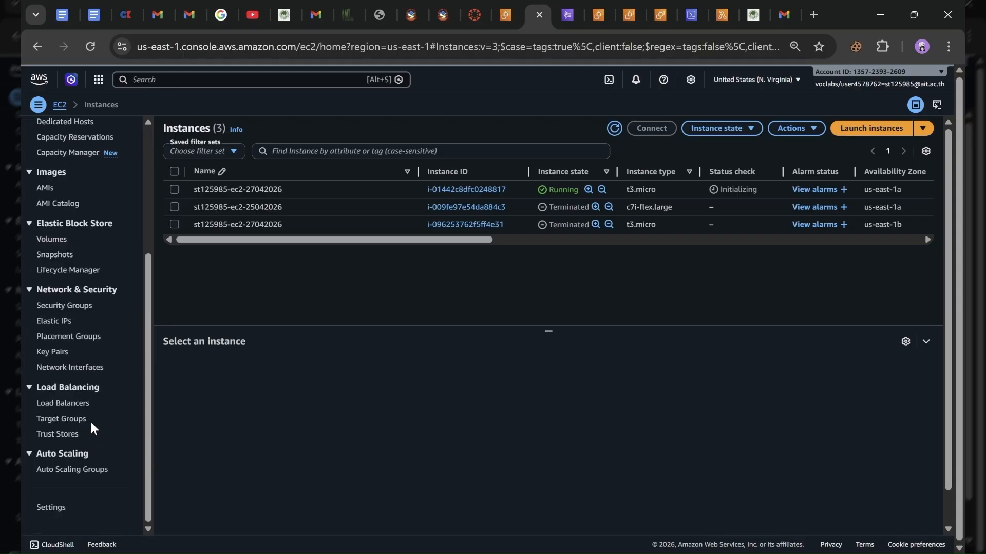
{"action": "left_click", "coordinate": [57, 323]}
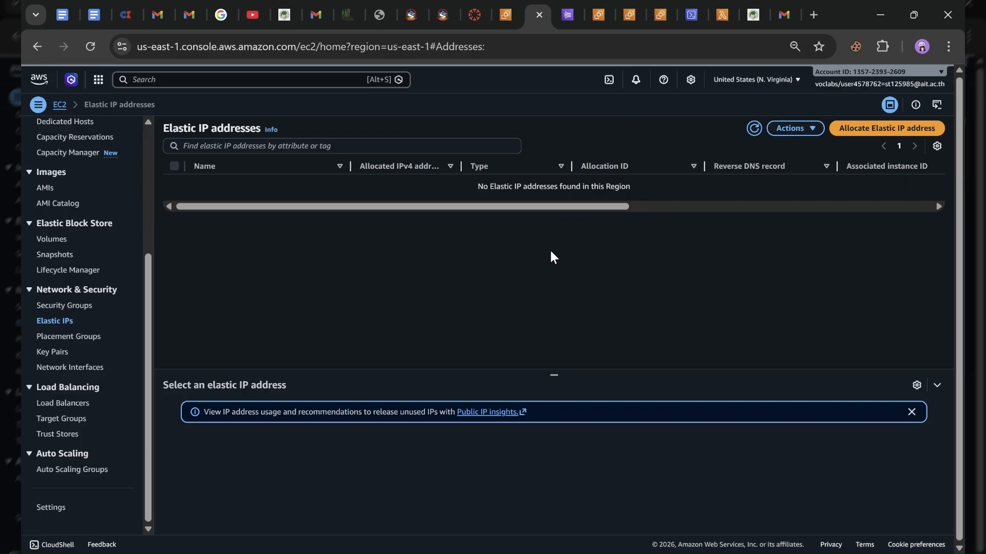
{"action": "left_click", "coordinate": [901, 134]}
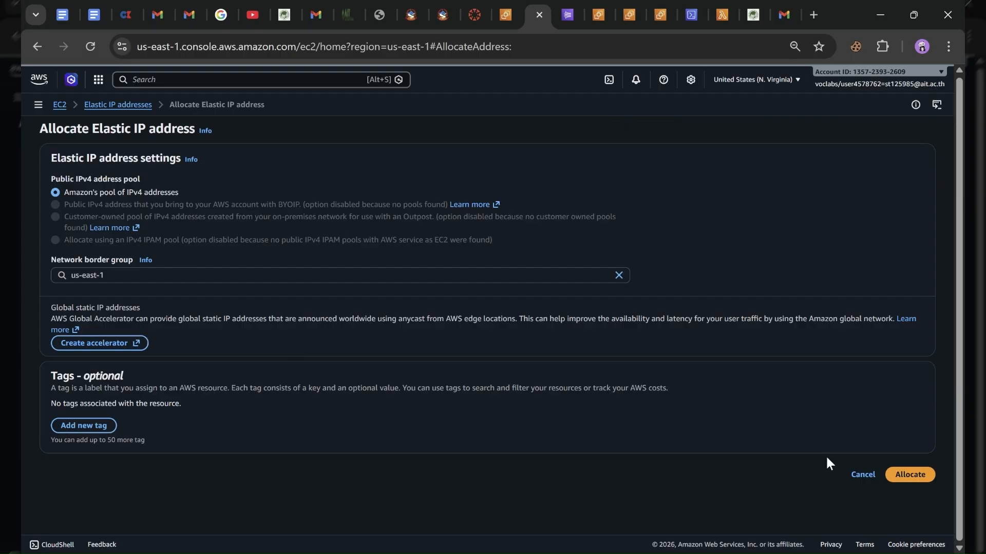
{"action": "left_click", "coordinate": [911, 476]}
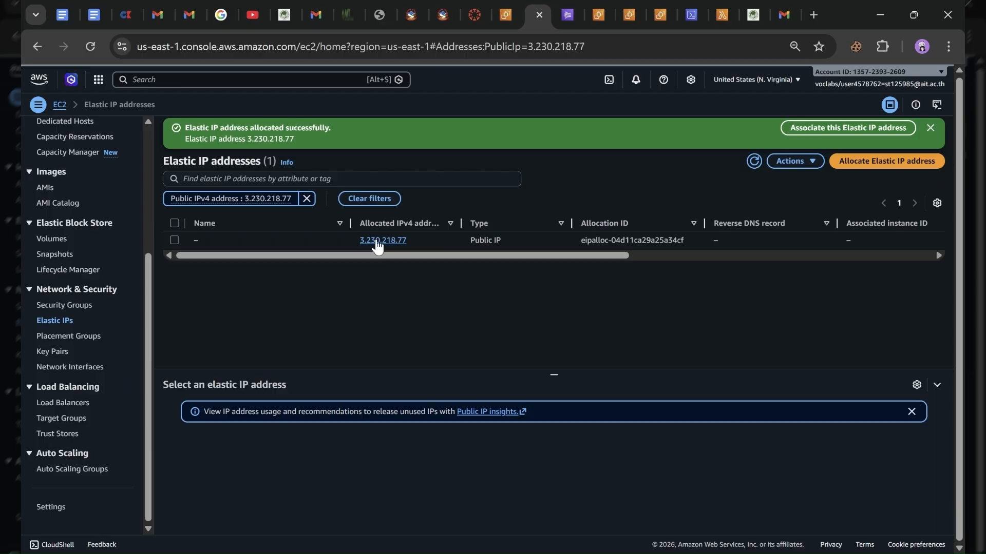
Step: Associate the newly allocated Elastic IP address with instance i-01442c8dfc0248817 and private IP 172.31.30.243, leaving reassociation disallowed
{"action": "scroll", "coordinate": [380, 248], "scroll_direction": "right", "scroll_amount": 1}
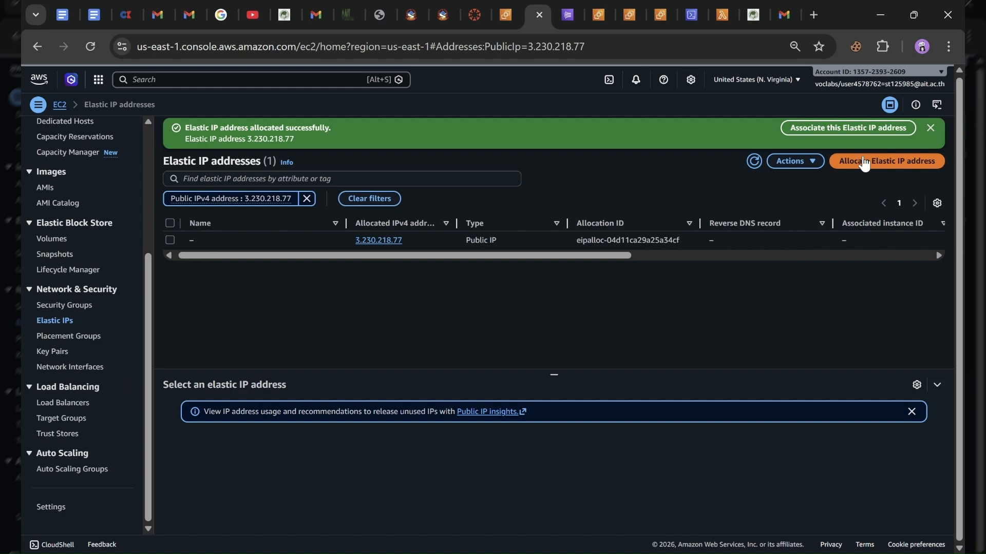
{"action": "scroll", "coordinate": [386, 247], "scroll_direction": "left", "scroll_amount": 1}
{"action": "left_click", "coordinate": [383, 241]}
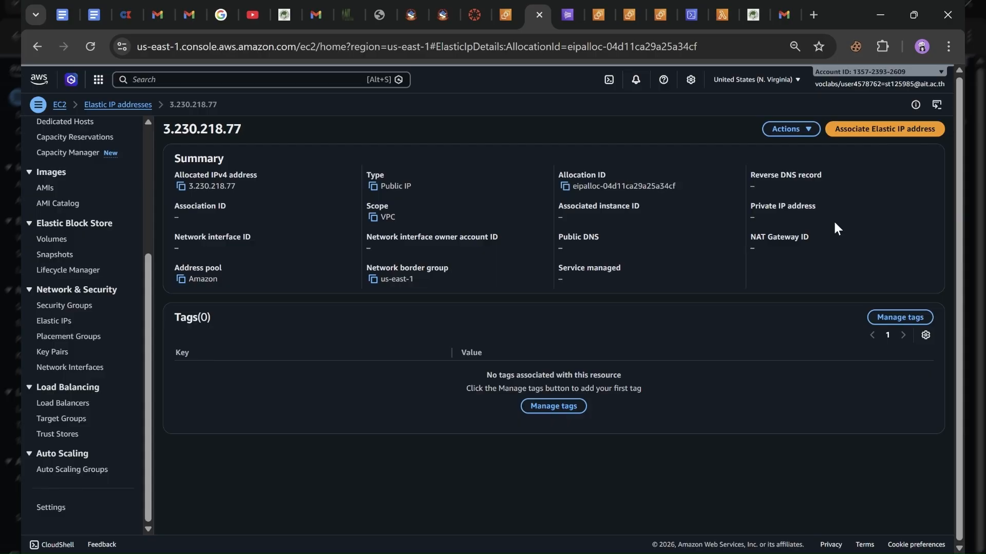
{"action": "left_click", "coordinate": [879, 135]}
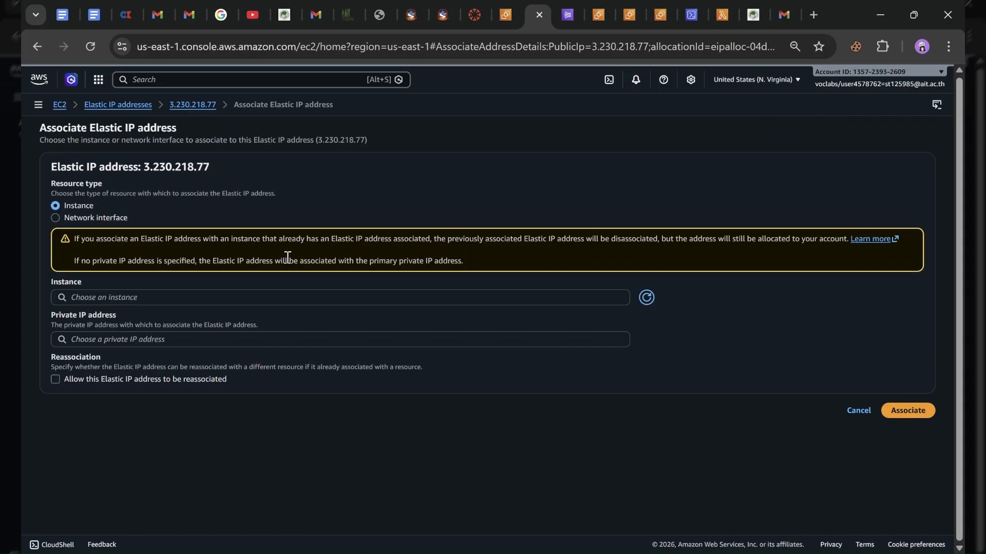
{"action": "left_click", "coordinate": [471, 303]}
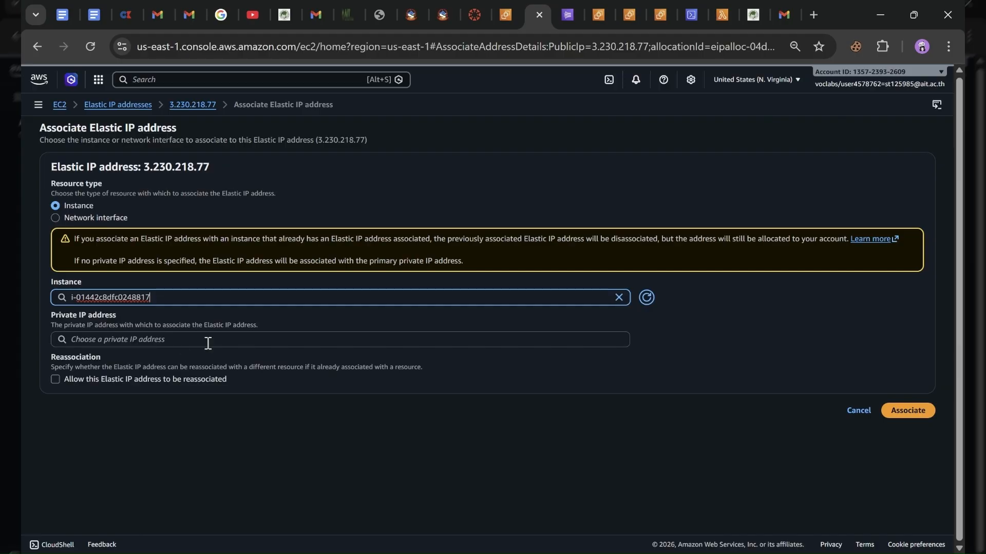
{"action": "left_click", "coordinate": [116, 342]}
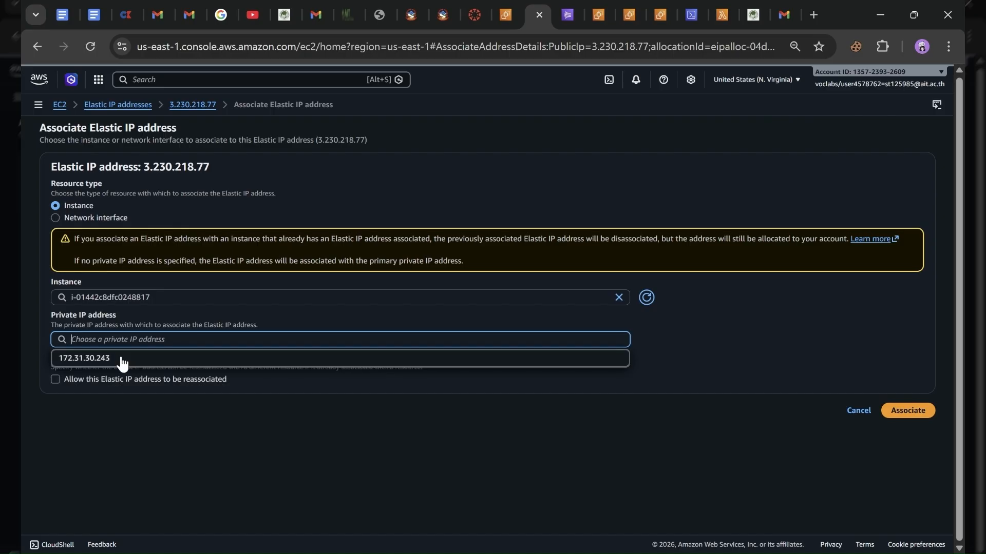
{"action": "left_click", "coordinate": [121, 359]}
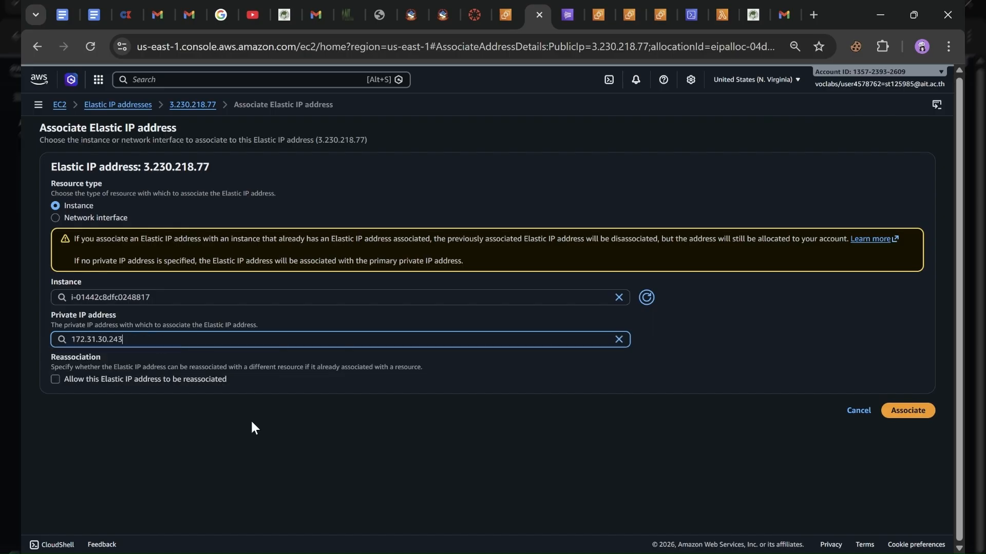
{"action": "left_click", "coordinate": [931, 417]}
{"action": "left_click", "coordinate": [908, 411]}
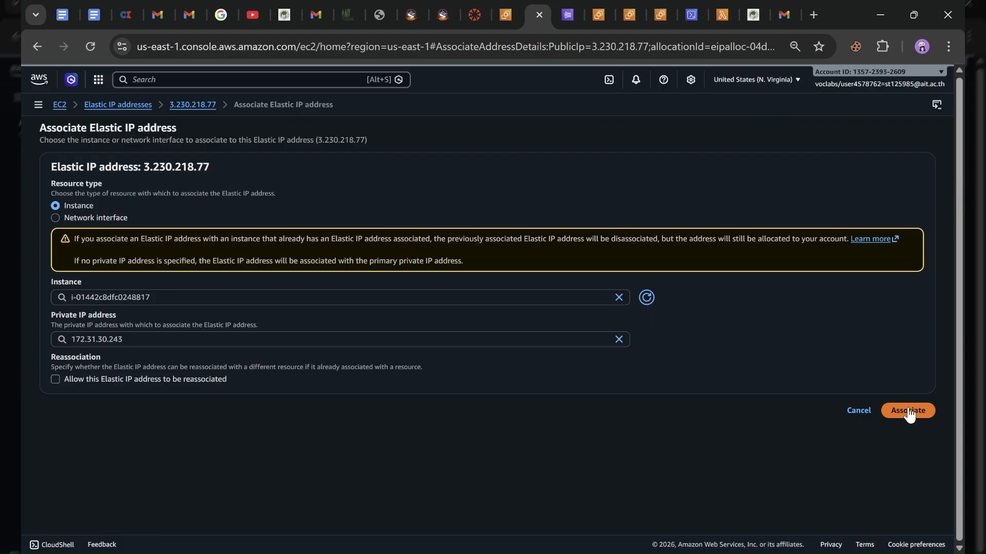
{"action": "left_click", "coordinate": [910, 413]}
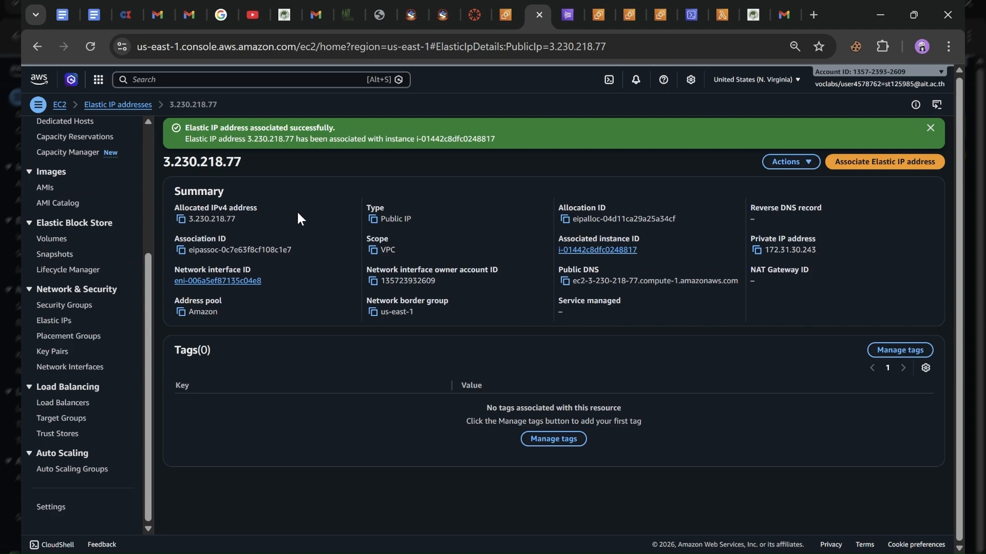
Step: Return to the EC2 instances list and check the running t3.micro instance's public IPv4 and Elastic IP details
{"action": "left_click", "coordinate": [132, 106]}
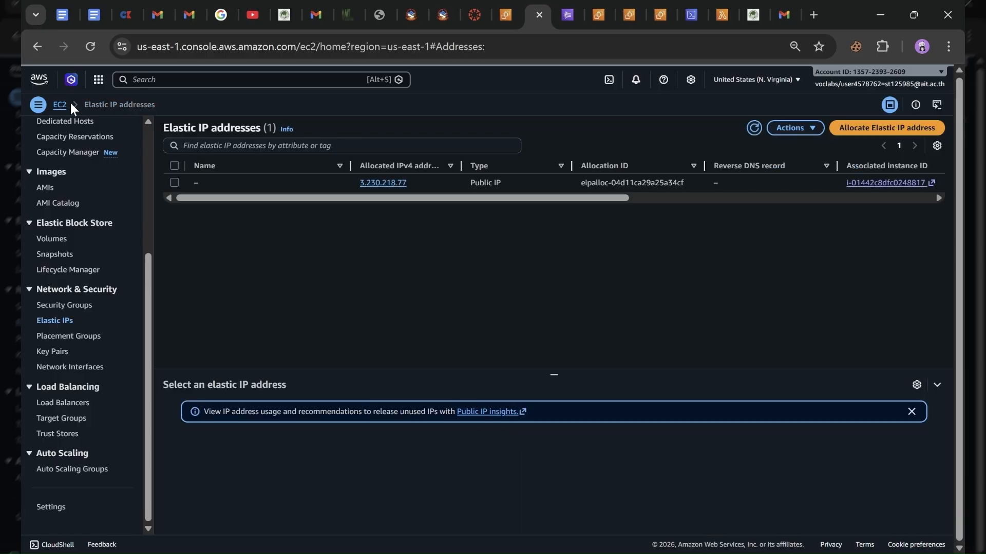
{"action": "left_click", "coordinate": [59, 105]}
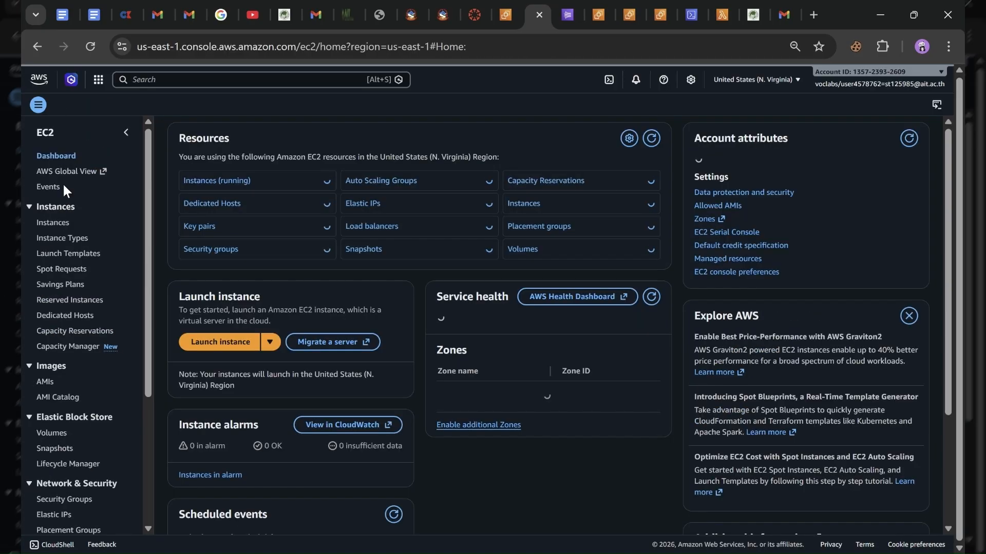
{"action": "left_click", "coordinate": [55, 223]}
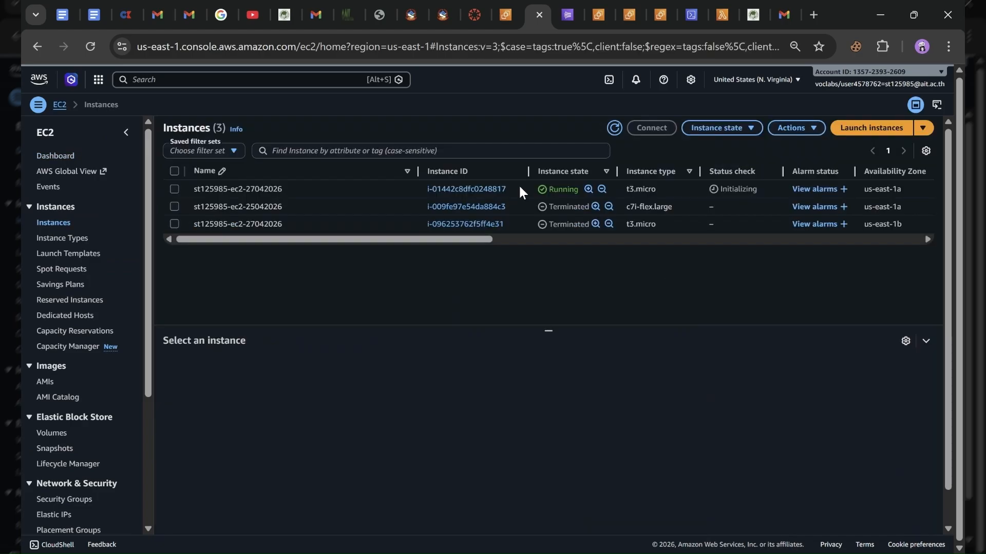
{"action": "scroll", "coordinate": [518, 184], "scroll_direction": "right", "scroll_amount": 3}
{"action": "scroll", "coordinate": [536, 192], "scroll_direction": "right", "scroll_amount": 3}
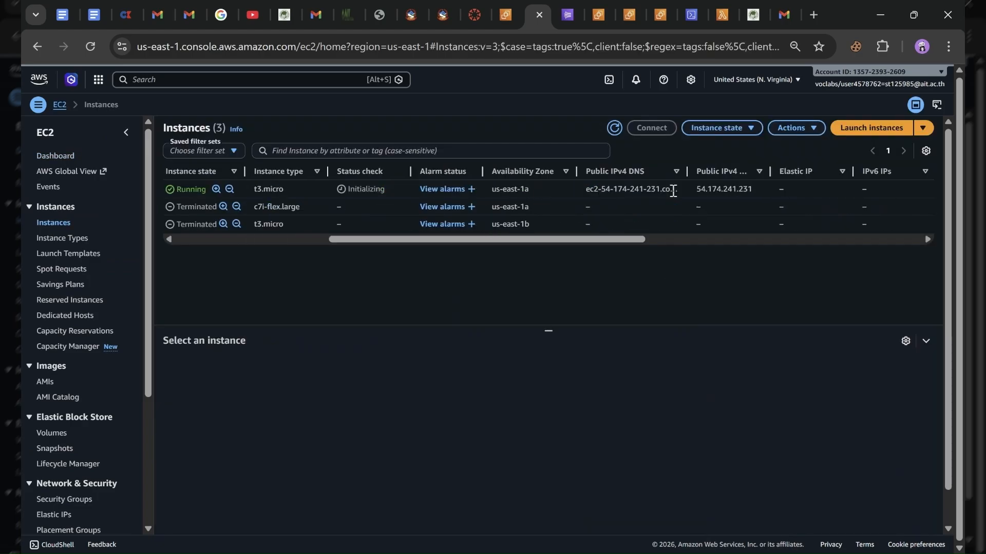
{"action": "scroll", "coordinate": [637, 185], "scroll_direction": "right", "scroll_amount": 3}
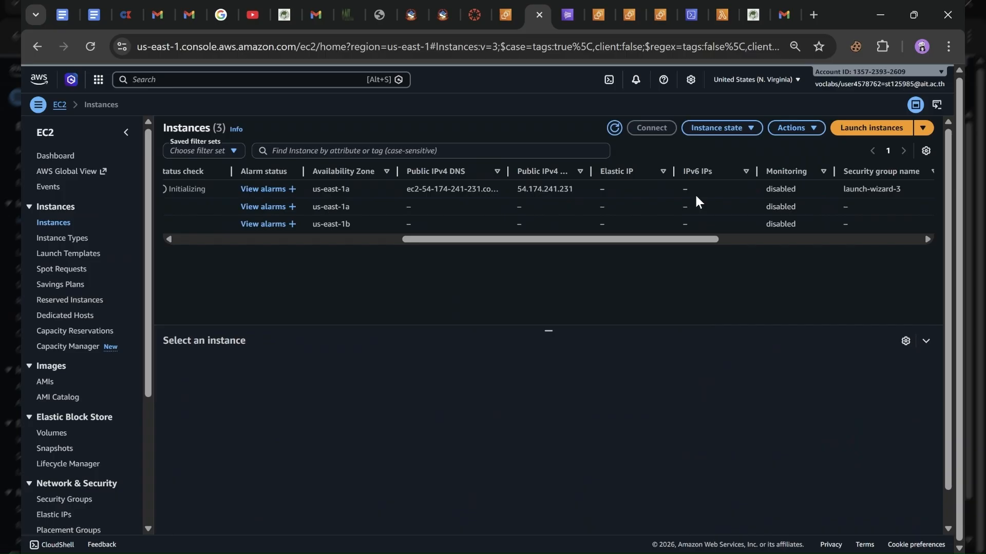
{"action": "scroll", "coordinate": [696, 196], "scroll_direction": "right", "scroll_amount": 2}
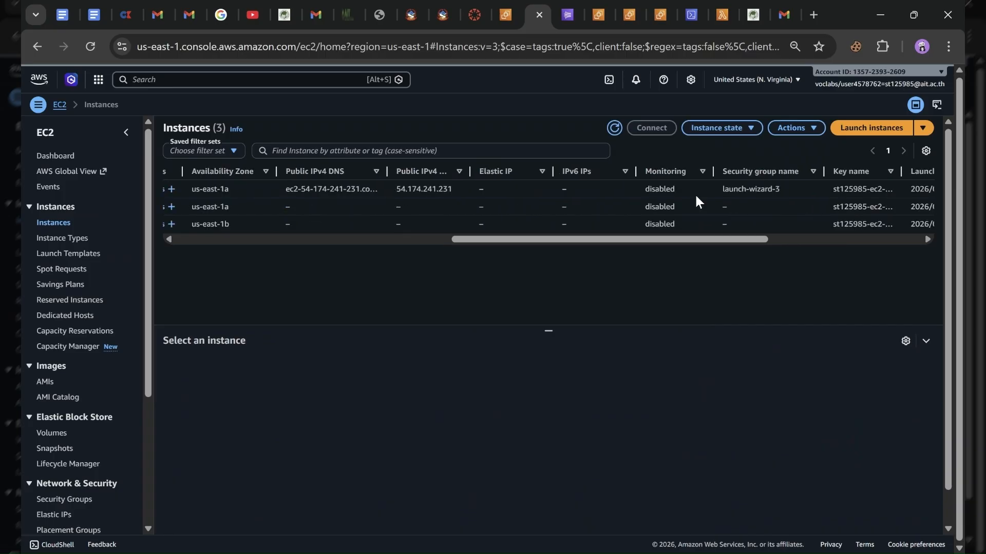
{"action": "scroll", "coordinate": [695, 196], "scroll_direction": "right", "scroll_amount": 3}
{"action": "scroll", "coordinate": [695, 196], "scroll_direction": "left", "scroll_amount": 10}
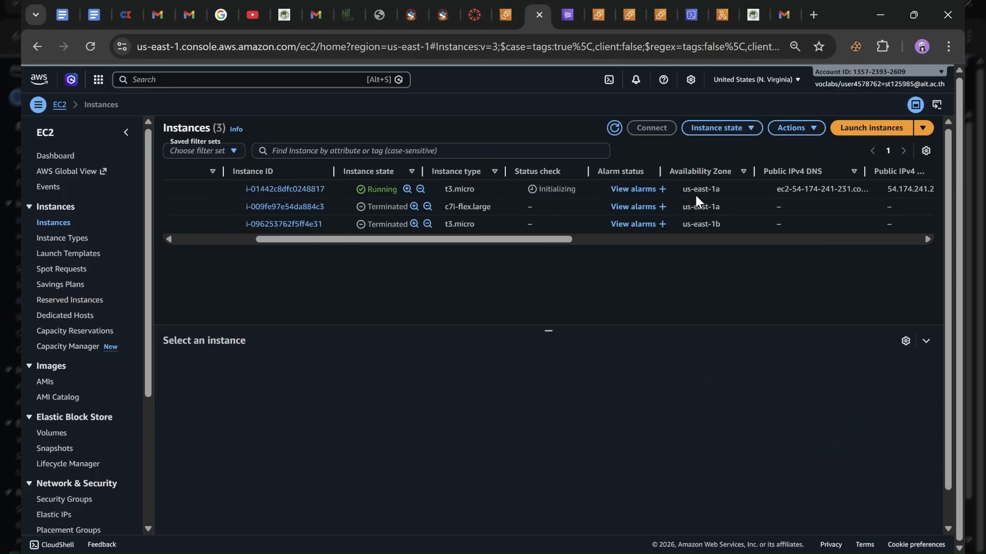
{"action": "scroll", "coordinate": [695, 195], "scroll_direction": "left", "scroll_amount": 3}
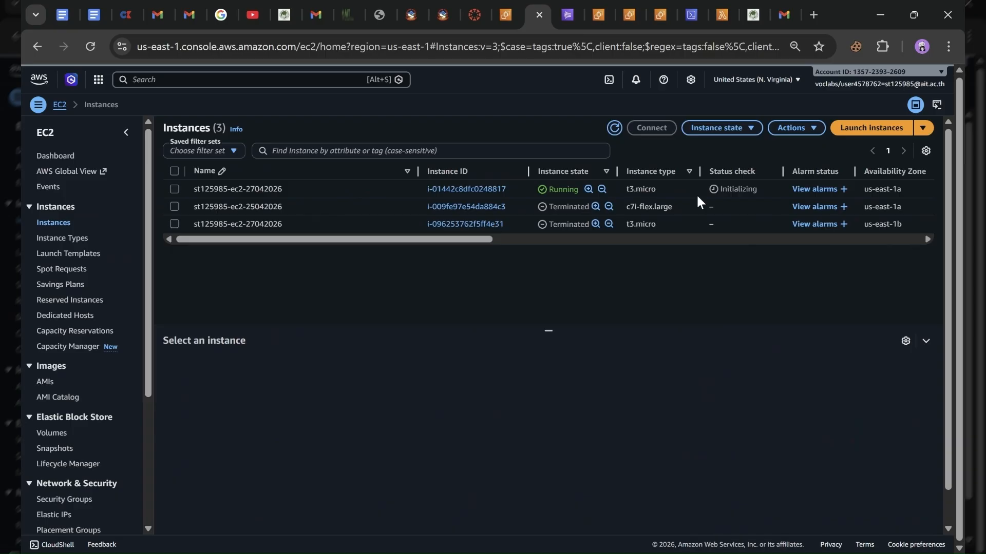
Step: Stop the running t3.micro instance i-01442c8dfc0248817 without skipping the OS shutdown
{"action": "left_click", "coordinate": [174, 189]}
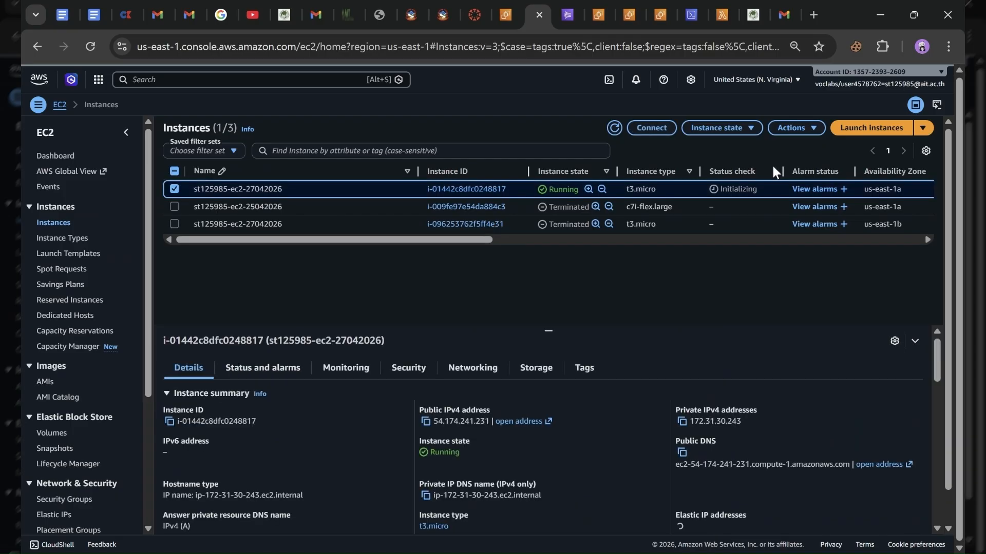
{"action": "left_click", "coordinate": [752, 135]}
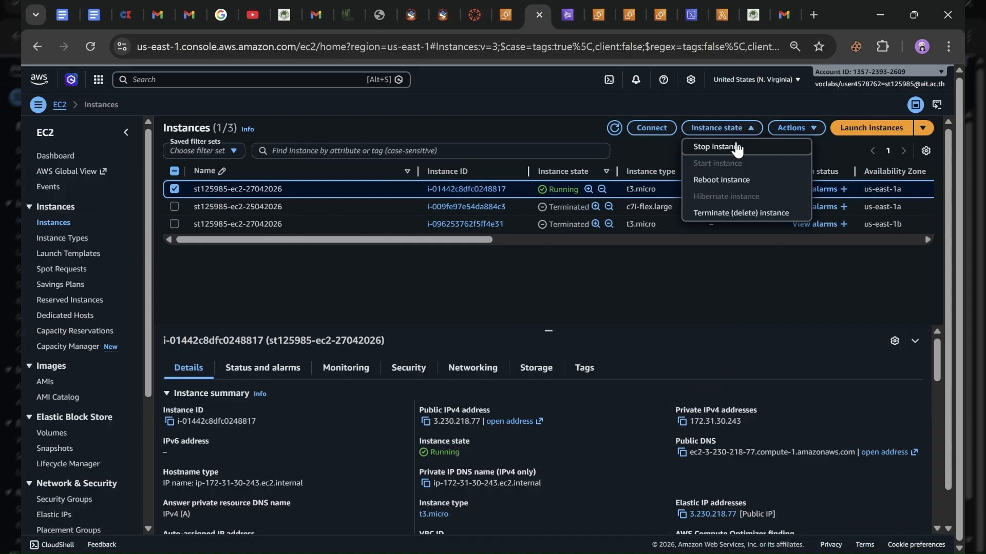
{"action": "left_click", "coordinate": [737, 148]}
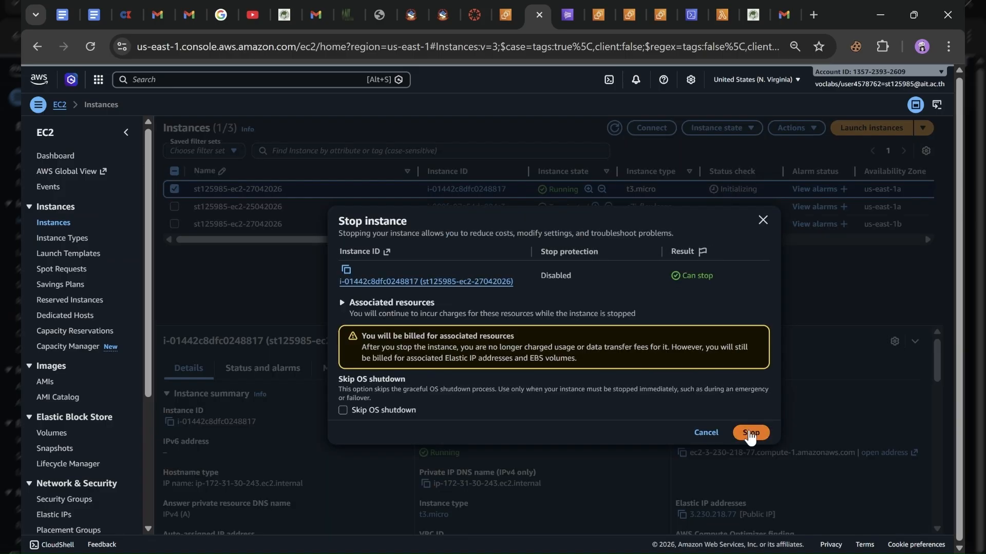
{"action": "left_click", "coordinate": [749, 433]}
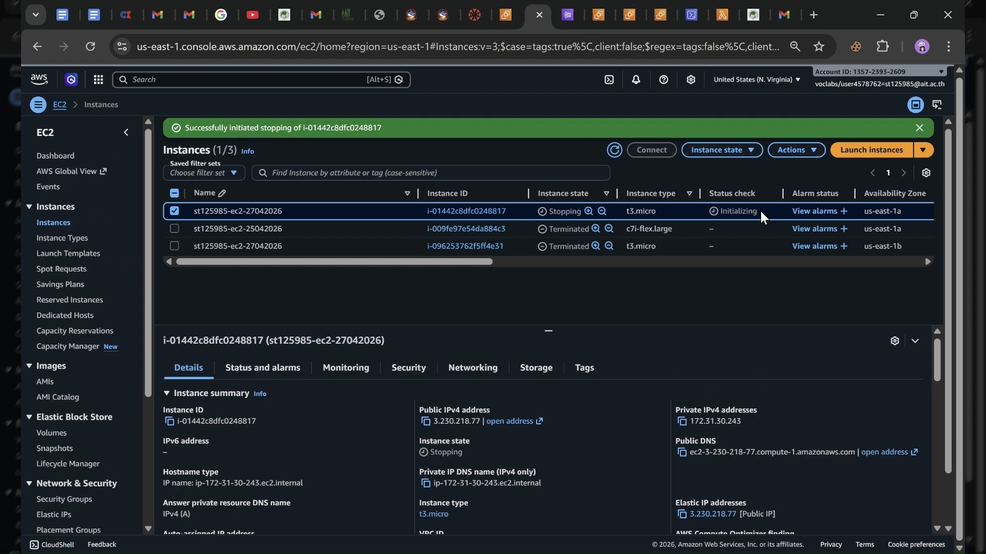
Step: Compare the stopping instance's public IPv4 address with its Elastic IP in the instances list, reloading the page for current details
{"action": "scroll", "coordinate": [760, 211], "scroll_direction": "right", "scroll_amount": 4}
{"action": "scroll", "coordinate": [759, 211], "scroll_direction": "right", "scroll_amount": 4}
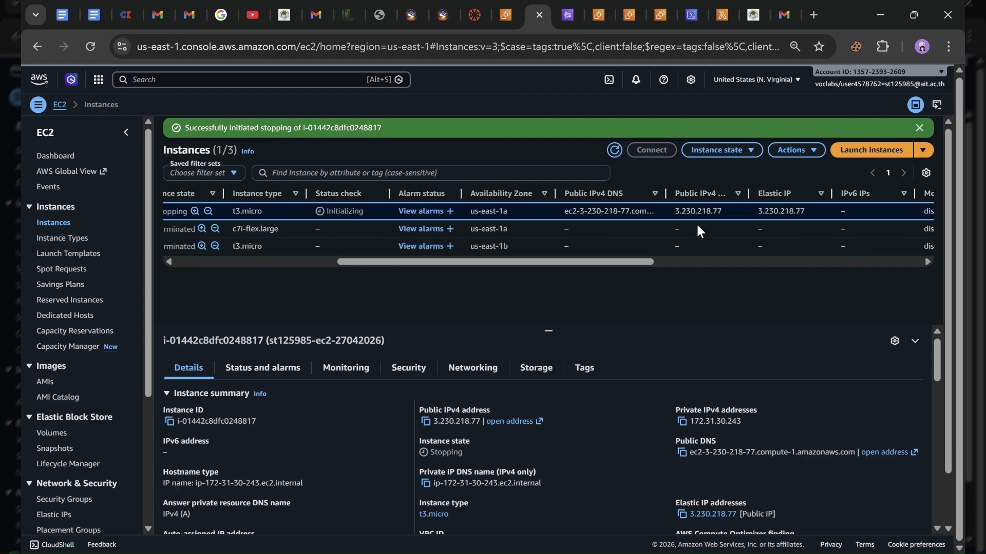
{"action": "scroll", "coordinate": [556, 221], "scroll_direction": "left", "scroll_amount": 7}
{"action": "scroll", "coordinate": [556, 227], "scroll_direction": "right", "scroll_amount": 4}
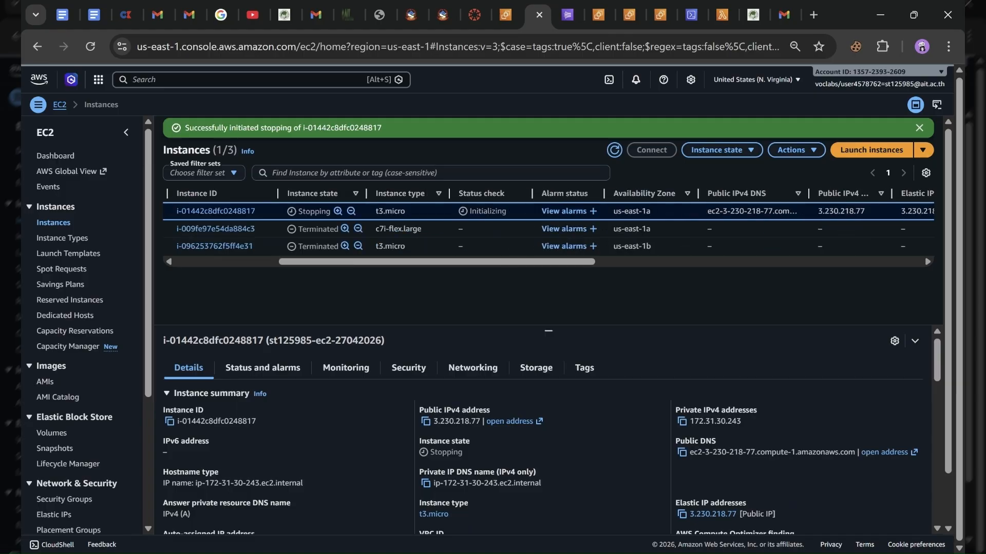
{"action": "left_click", "coordinate": [91, 46]}
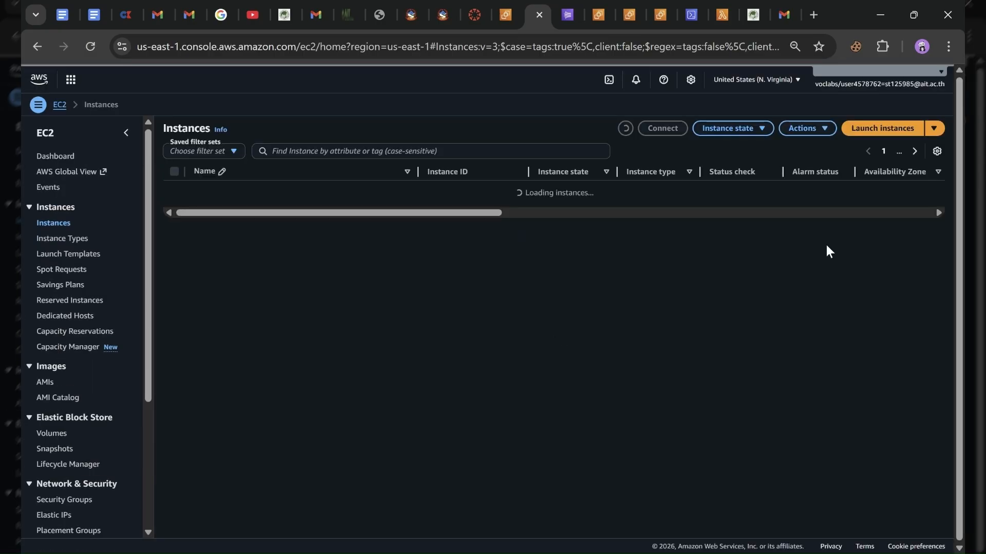
{"action": "scroll", "coordinate": [728, 192], "scroll_direction": "right", "scroll_amount": 4}
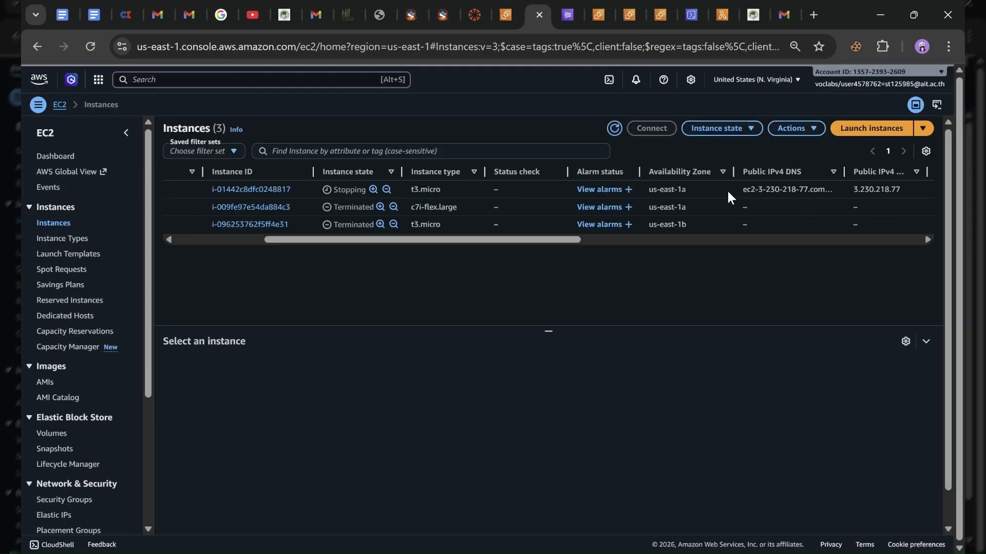
{"action": "scroll", "coordinate": [728, 193], "scroll_direction": "right", "scroll_amount": 2}
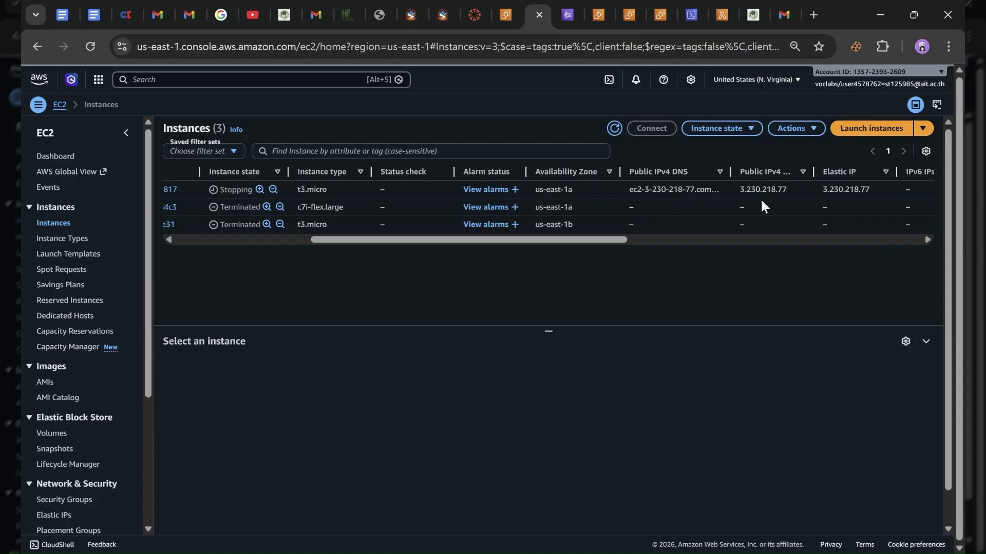
{"action": "scroll", "coordinate": [760, 200], "scroll_direction": "right", "scroll_amount": 2}
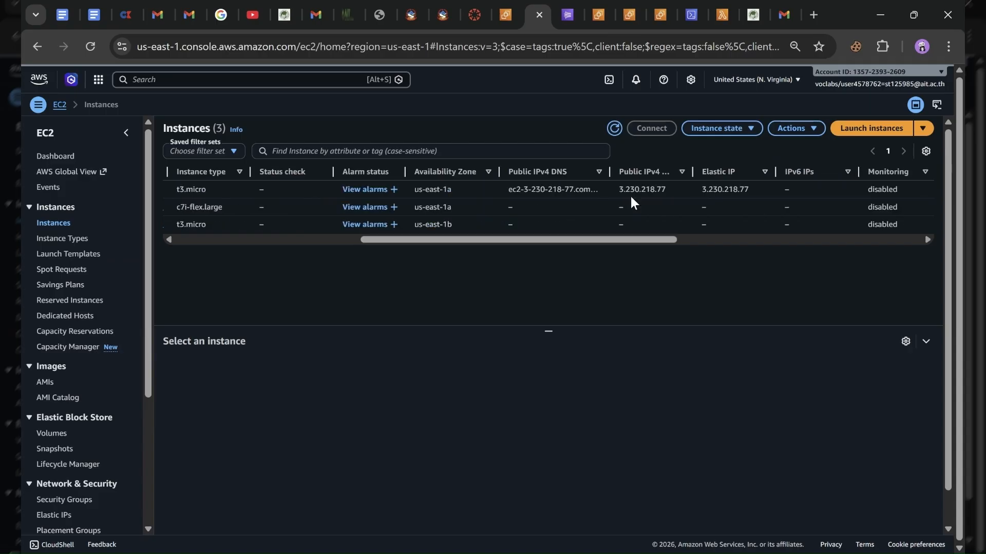
{"action": "scroll", "coordinate": [591, 185], "scroll_direction": "left", "scroll_amount": 5}
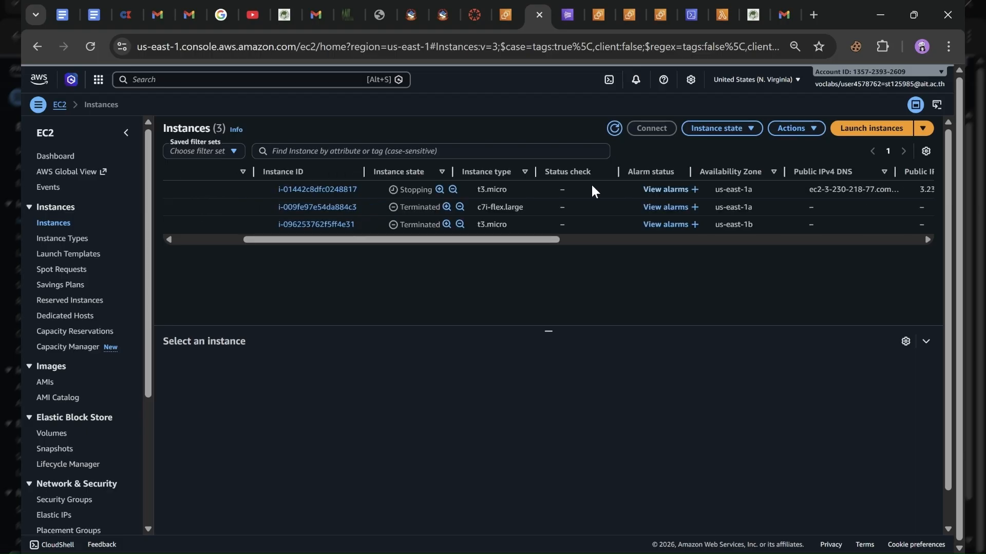
{"action": "scroll", "coordinate": [239, 228], "scroll_direction": "left", "scroll_amount": 3}
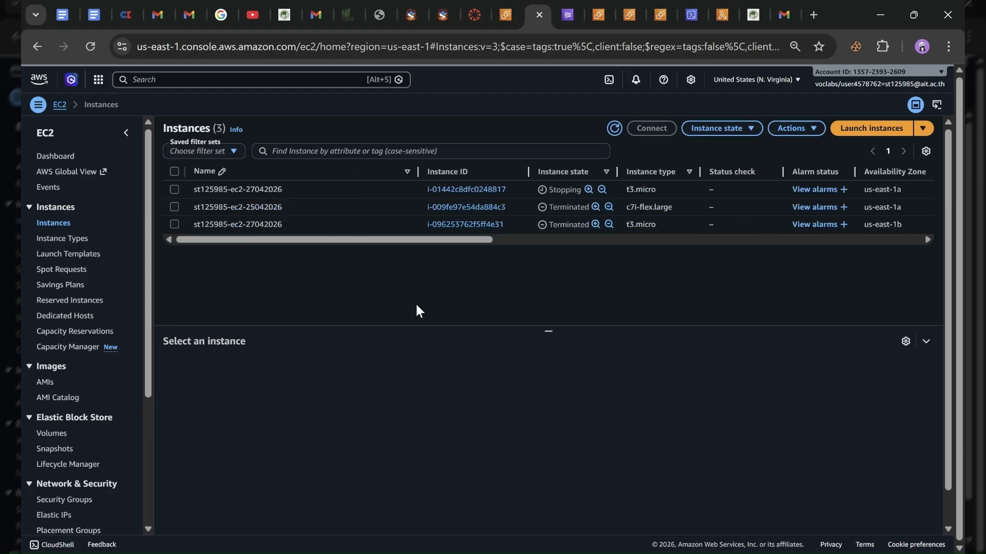
{"action": "scroll", "coordinate": [433, 206], "scroll_direction": "right", "scroll_amount": 2}
{"action": "scroll", "coordinate": [433, 206], "scroll_direction": "left", "scroll_amount": 2}
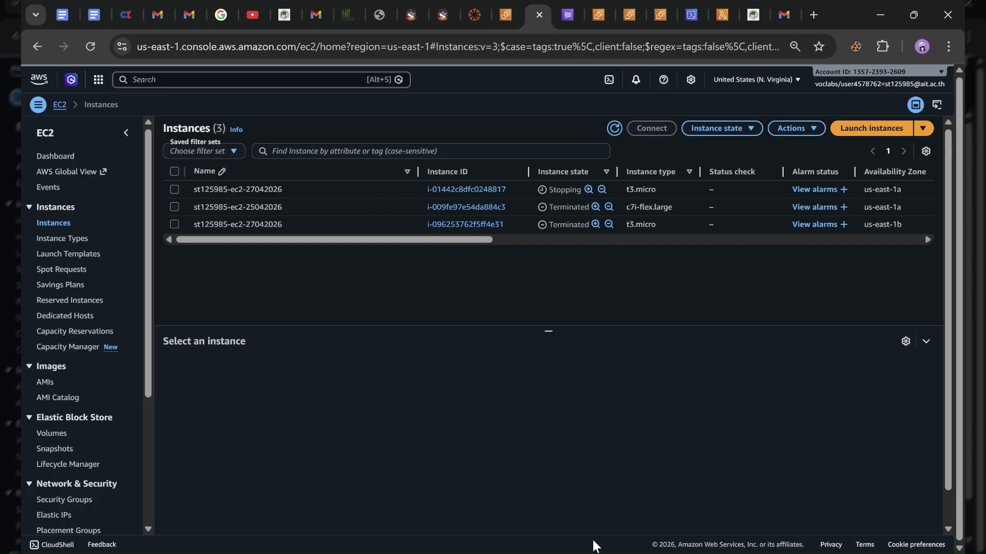